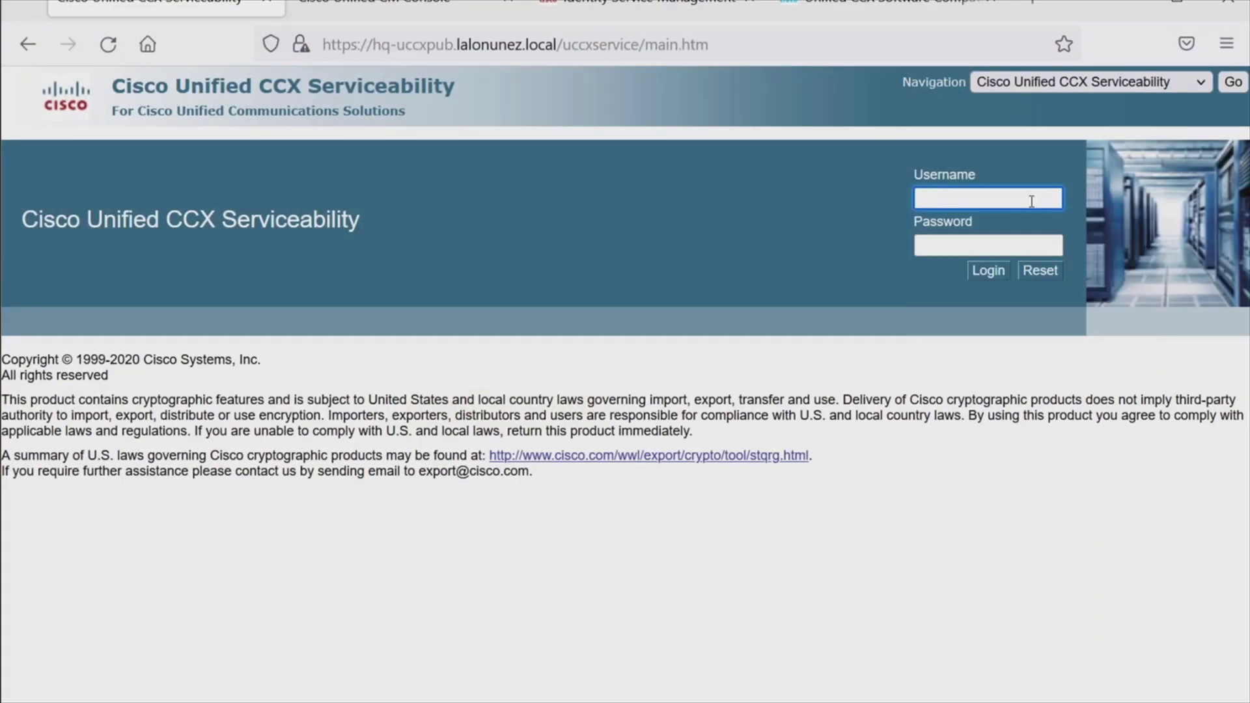
- Sign in to Cisco Unified CCX Administration with the administrator account
{"action": "left_click", "coordinate": [1091, 82]}
{"action": "left_click", "coordinate": [1074, 159]}
{"action": "left_click", "coordinate": [1233, 82]}
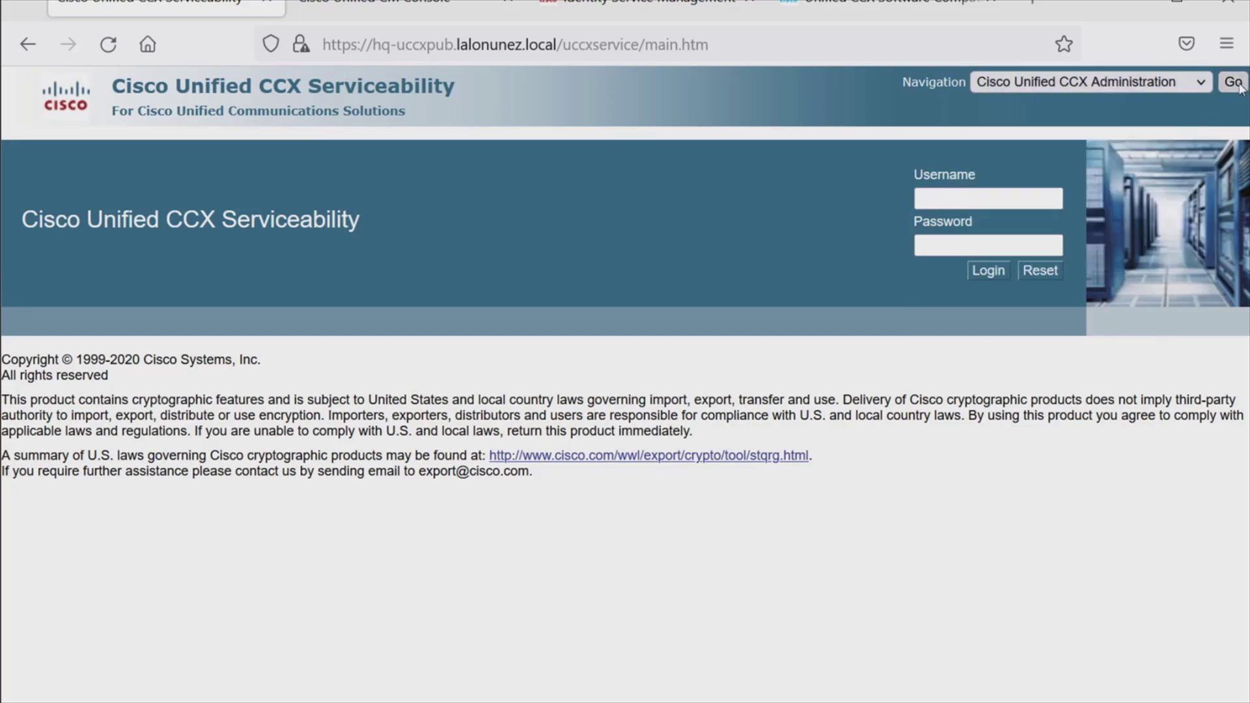
{"action": "left_click", "coordinate": [982, 197]}
{"action": "type", "text": "uccxadmin"}
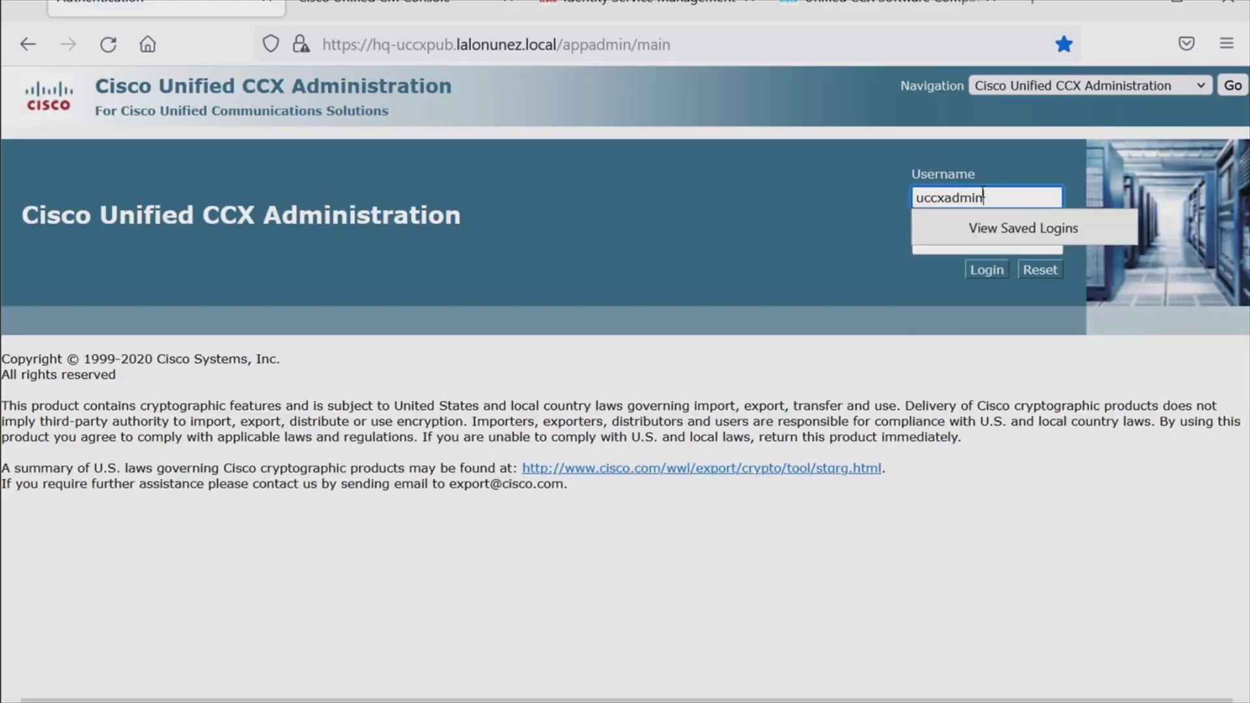
{"action": "key", "text": "Tab"}
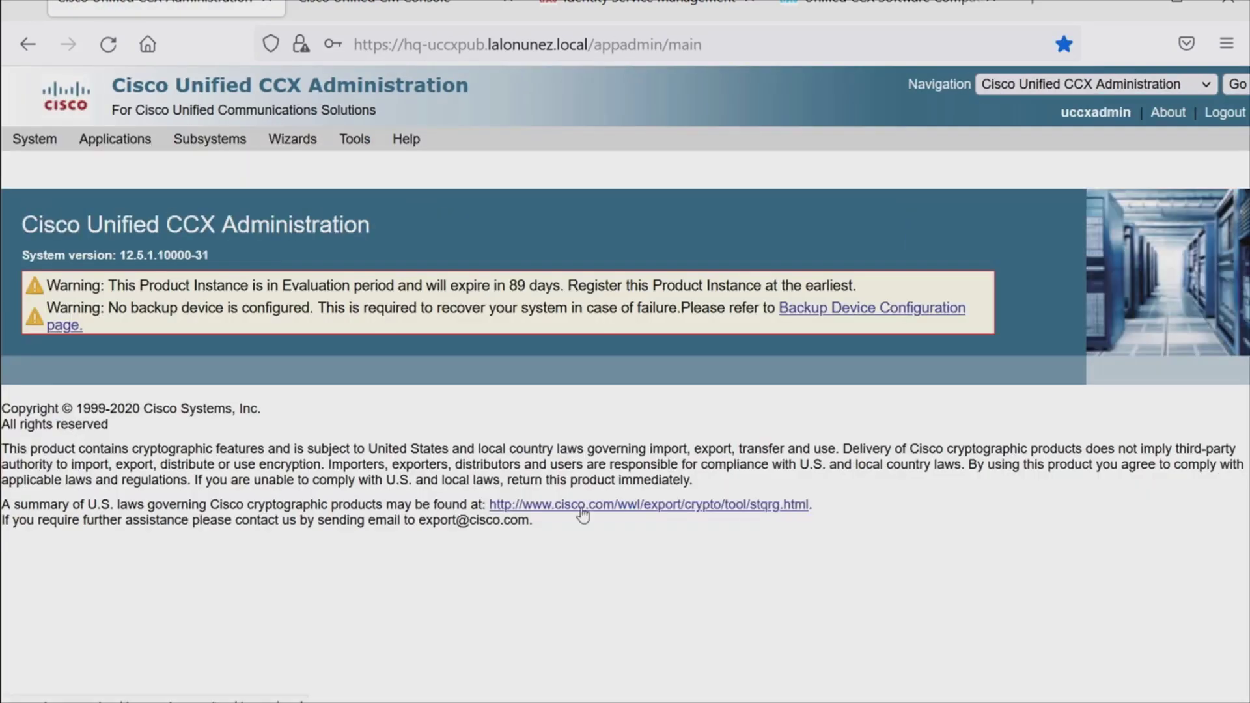
- Open Applications > Application Management, showing 0 records, and zoom the browser to 120%
{"action": "left_click", "coordinate": [114, 139]}
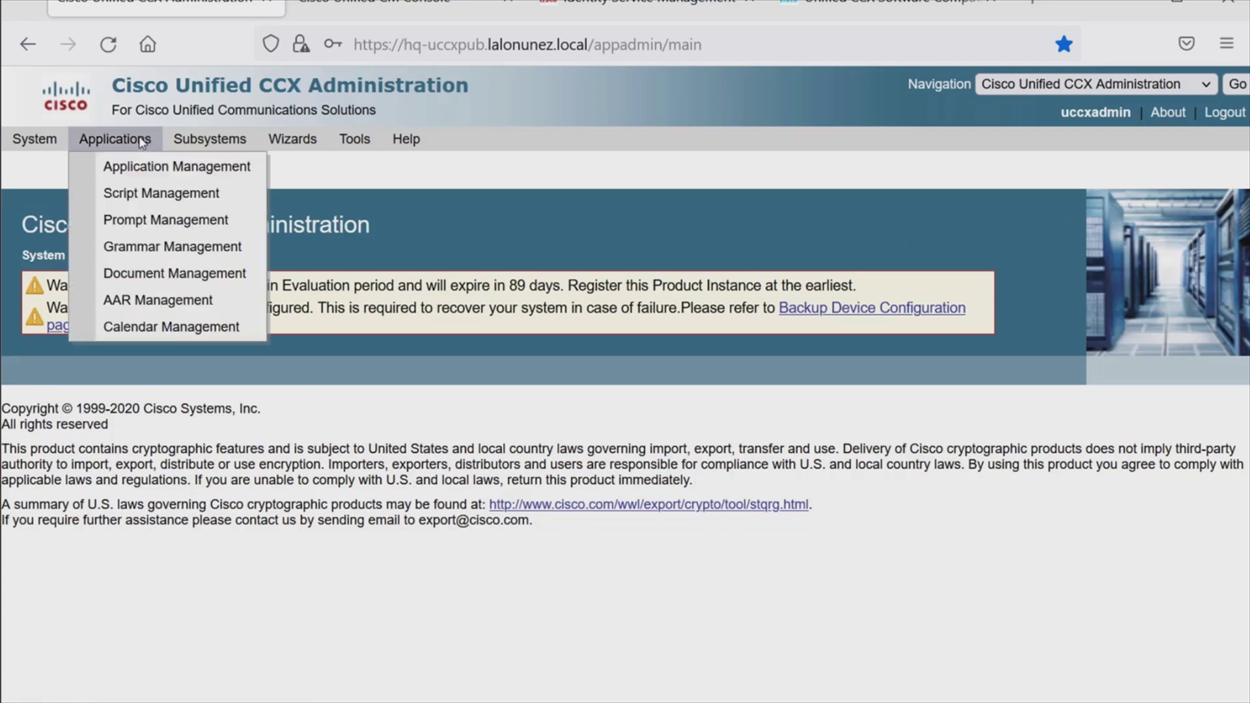
{"action": "left_click", "coordinate": [162, 168]}
{"action": "left_click", "coordinate": [1226, 43]}
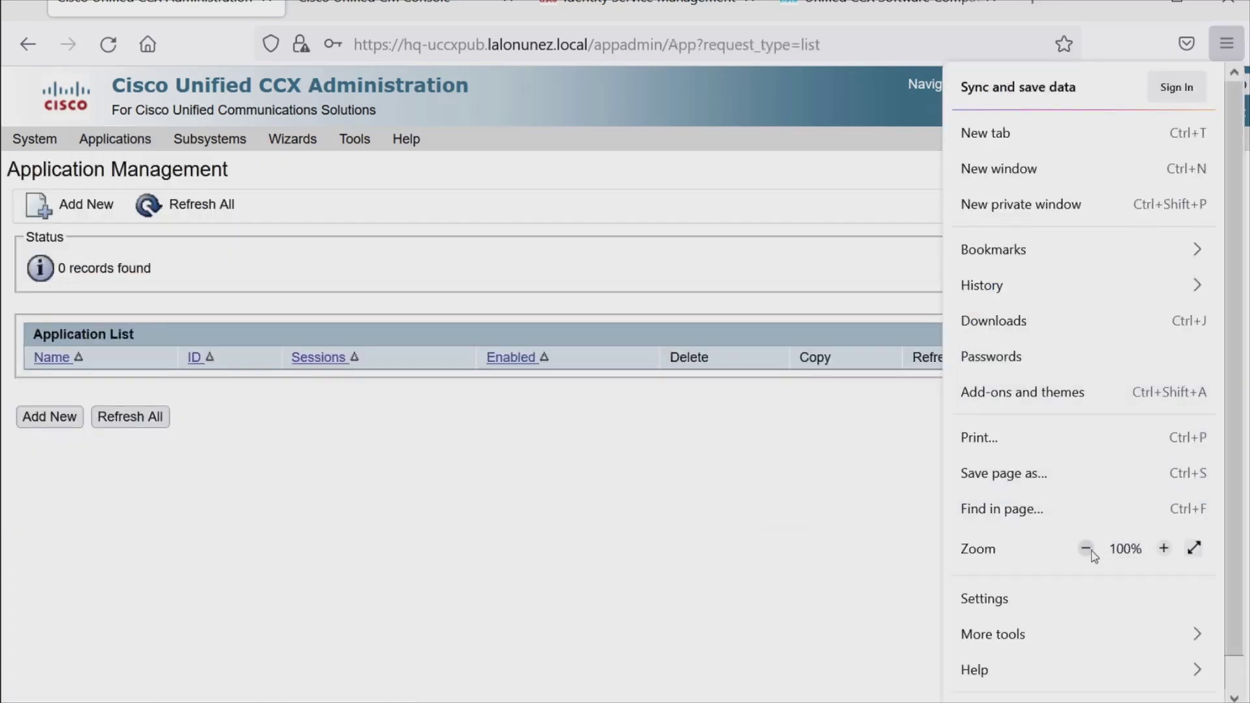
{"action": "left_click", "coordinate": [1163, 548]}
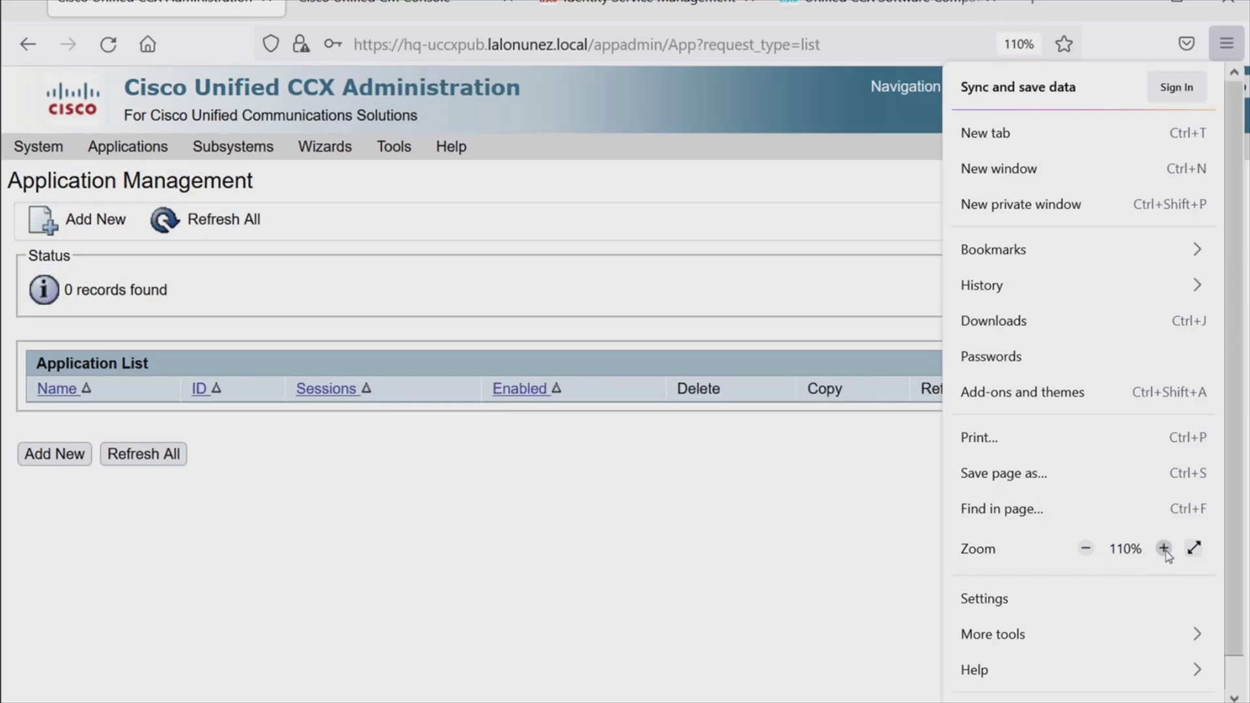
{"action": "left_click", "coordinate": [1163, 548]}
{"action": "key", "text": "Escape"}
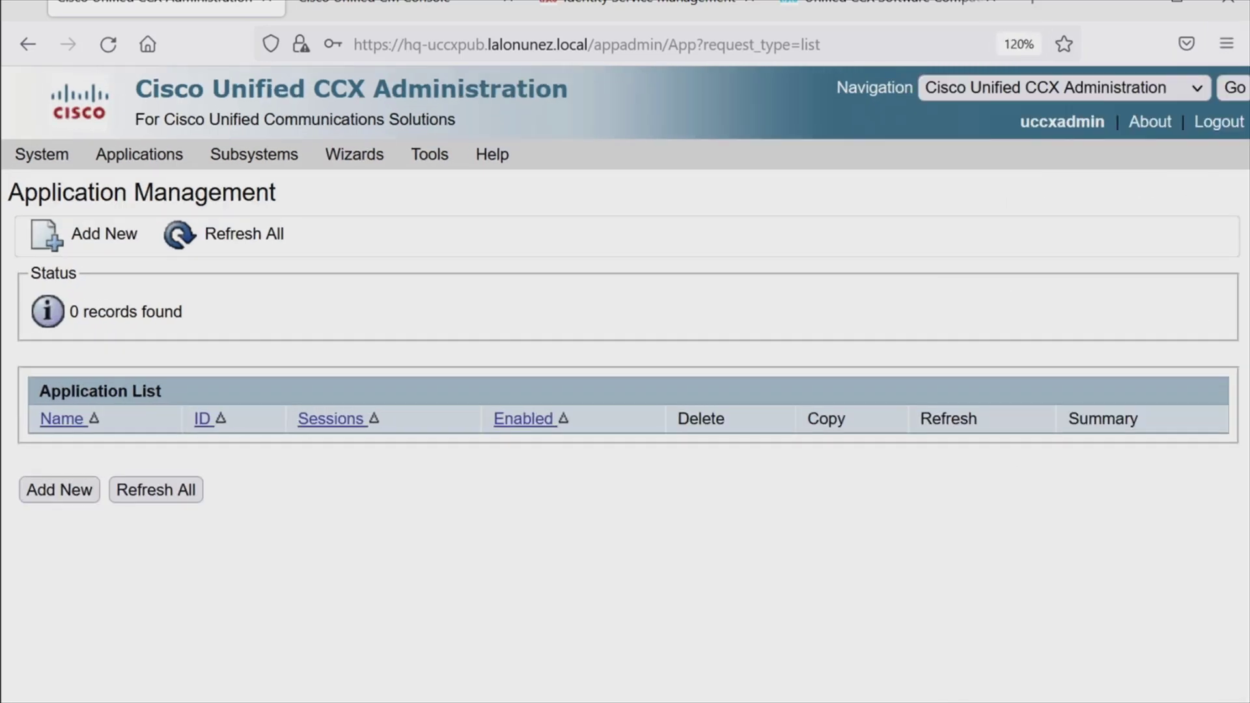
- Add a new Cisco Script Application named MainIVR with ID 24
{"action": "left_click", "coordinate": [53, 492]}
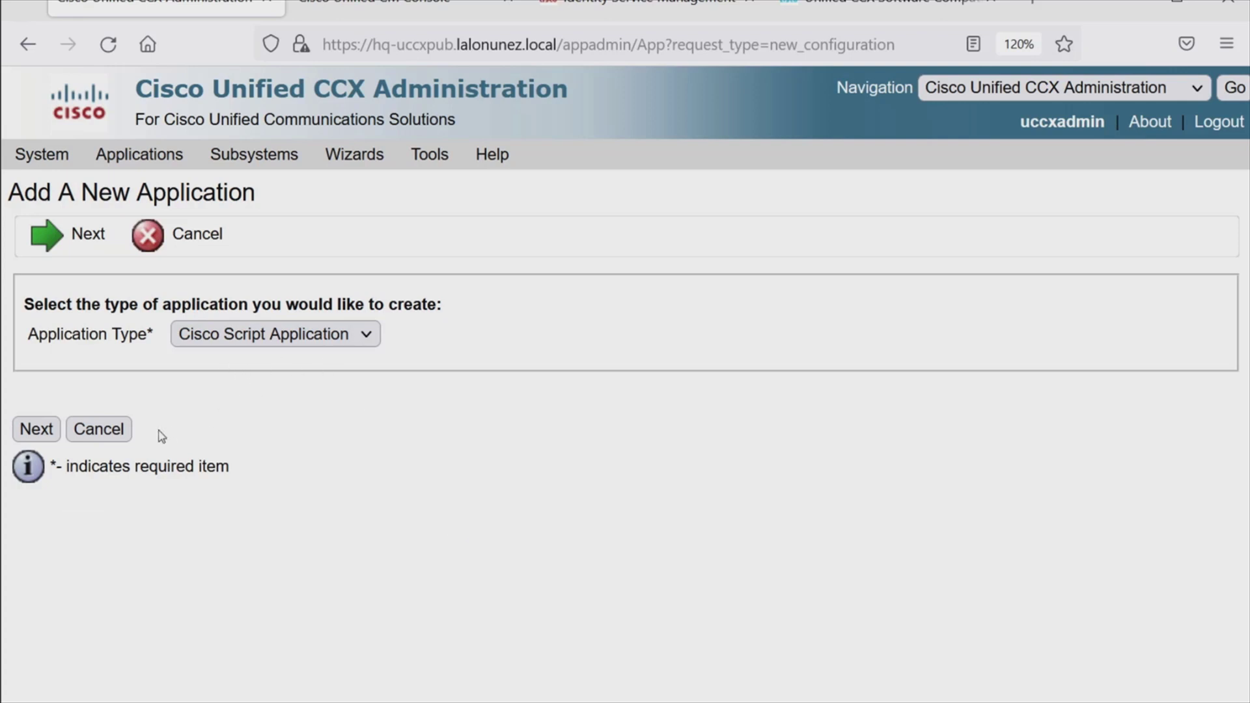
{"action": "left_click", "coordinate": [36, 436]}
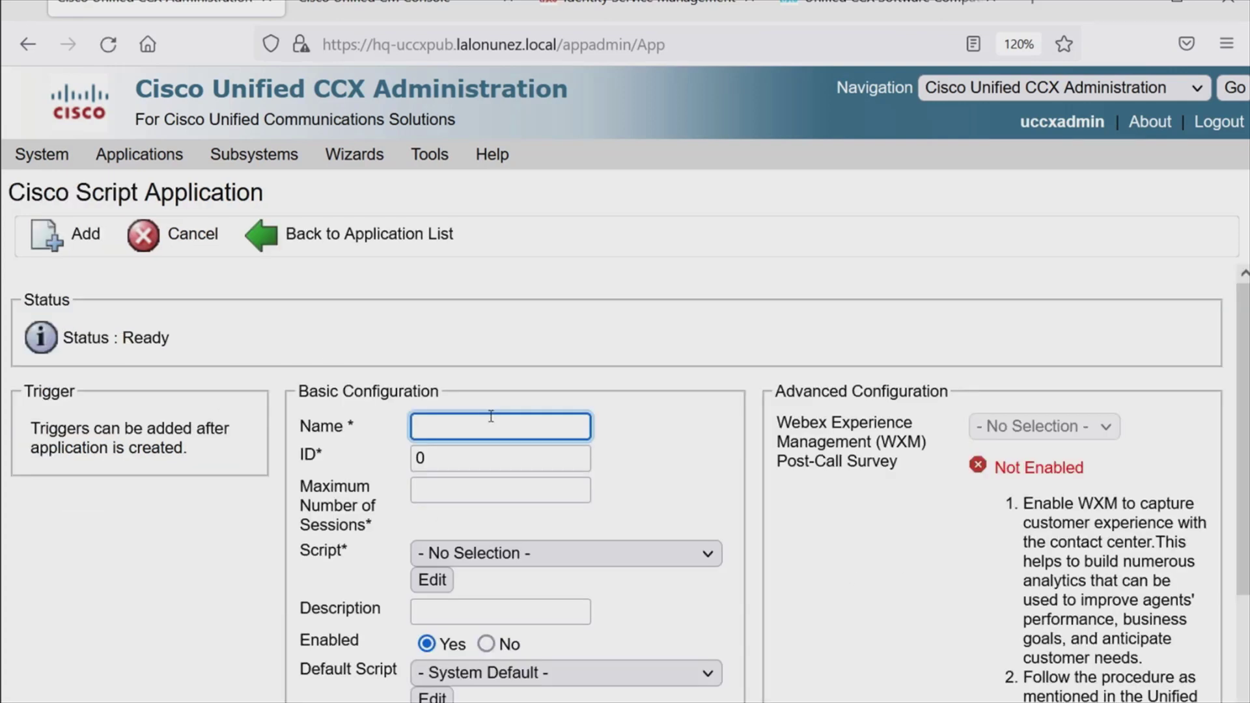
{"action": "type", "text": "MainIVR"}
{"action": "key", "text": "Tab"}
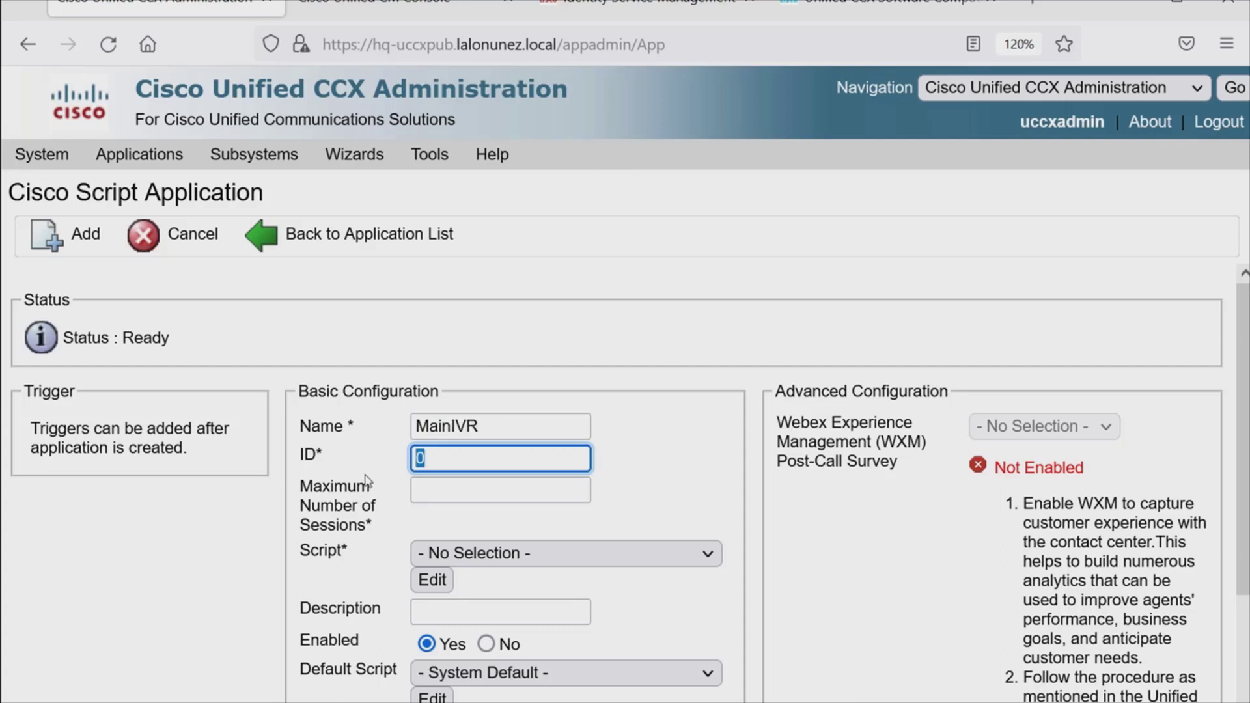
{"action": "left_click_drag", "start_coordinate": [296, 480], "coordinate": [285, 466]}
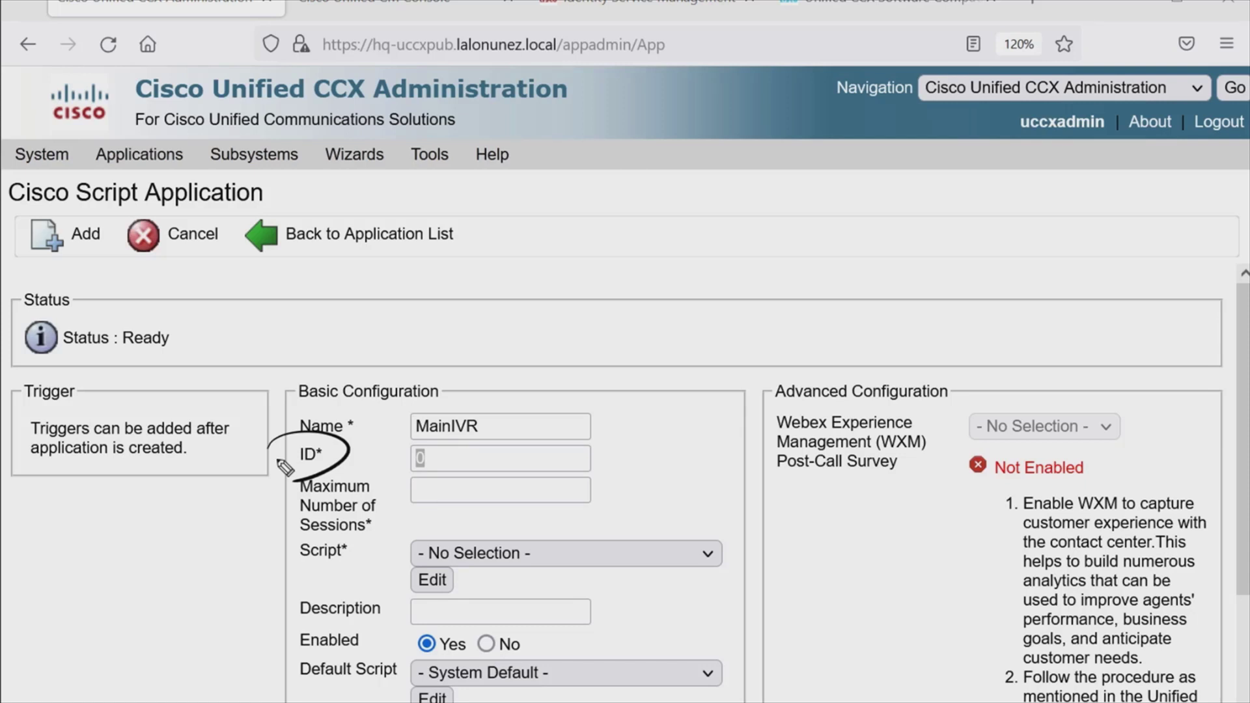
{"action": "key", "text": "Escape"}
{"action": "type", "text": "24"}
- Set the maximum number of sessions to 10, annotating its link to CTI ports
{"action": "left_click", "coordinate": [515, 484]}
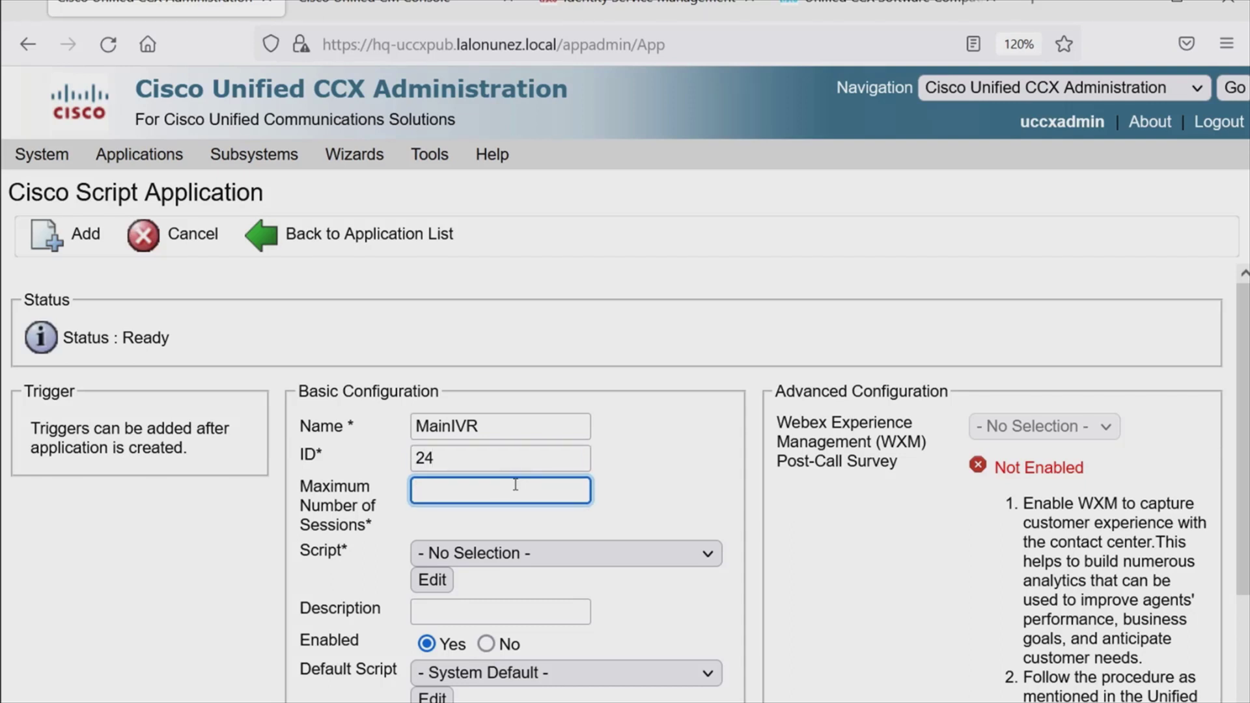
{"action": "mouse_move", "coordinate": [267, 492]}
{"action": "left_mouse_down"}
{"action": "mouse_move", "coordinate": [399, 498]}
{"action": "mouse_move", "coordinate": [345, 540]}
{"action": "left_mouse_up"}
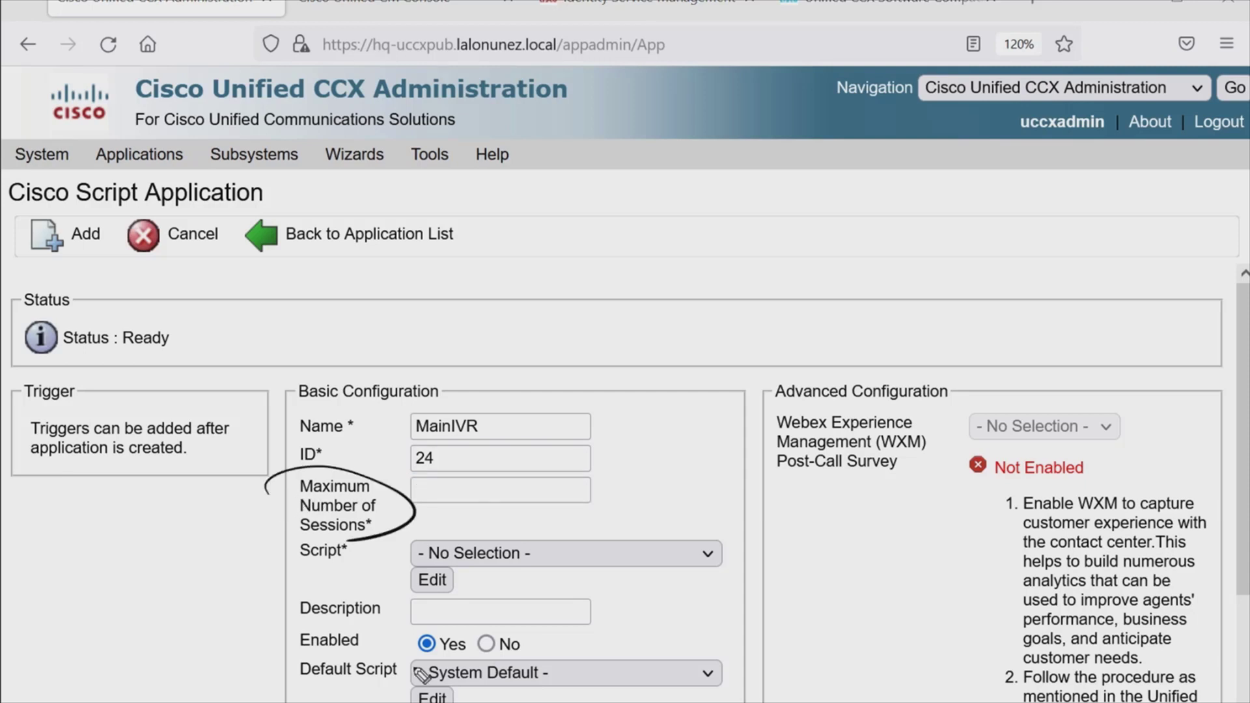
{"action": "key", "text": "Escape"}
{"action": "type", "text": "10"}
{"action": "left_click", "coordinate": [657, 480]}
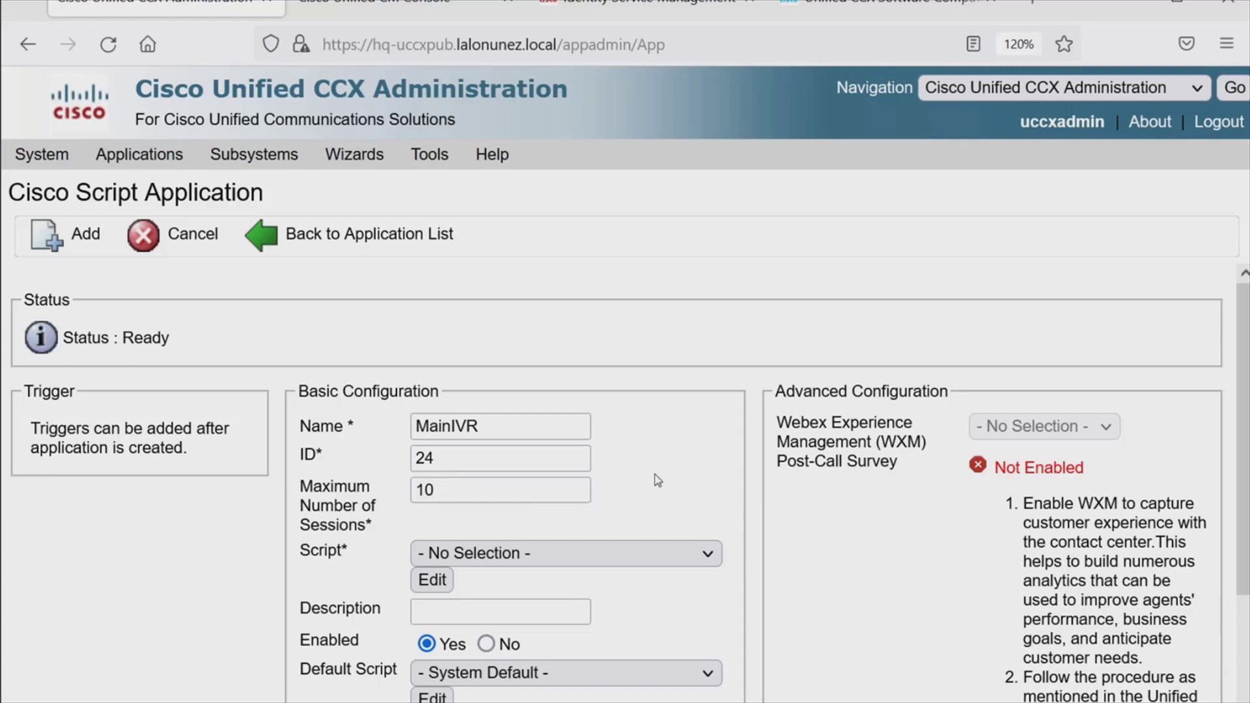
{"action": "key", "text": "ctrl+2"}
{"action": "left_click_drag", "start_coordinate": [303, 508], "coordinate": [381, 565]}
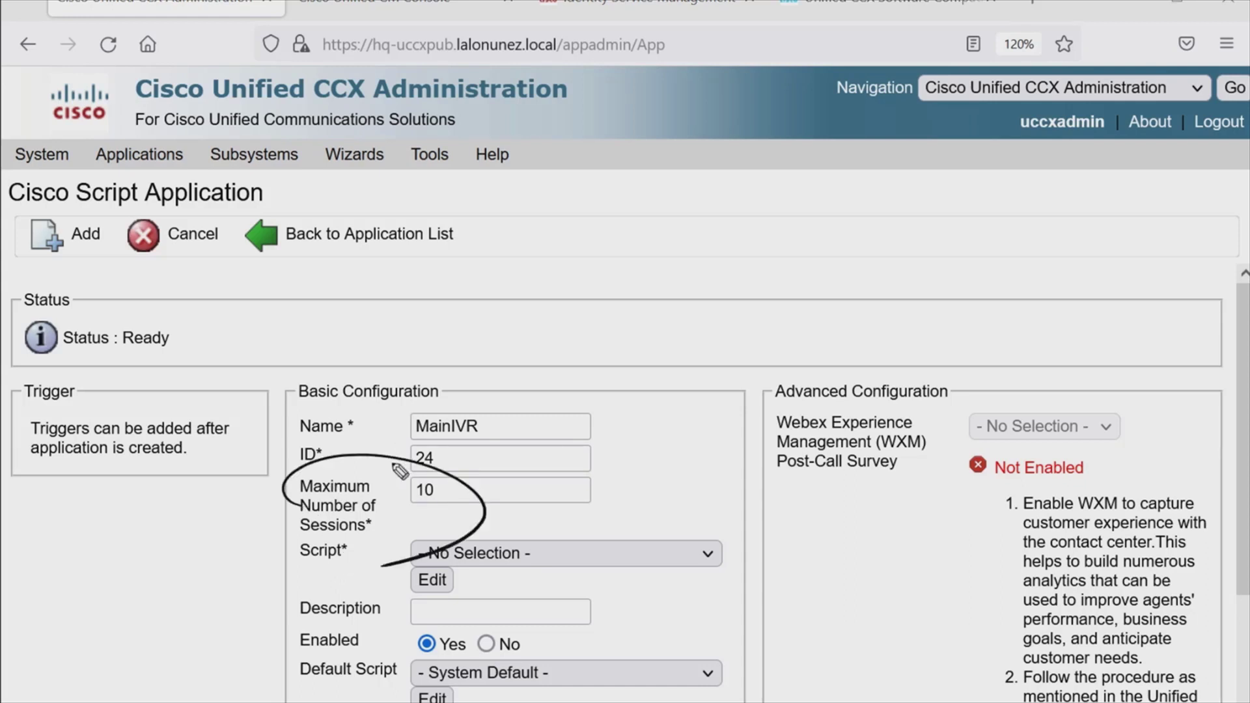
{"action": "left_click_drag", "start_coordinate": [390, 463], "coordinate": [557, 336]}
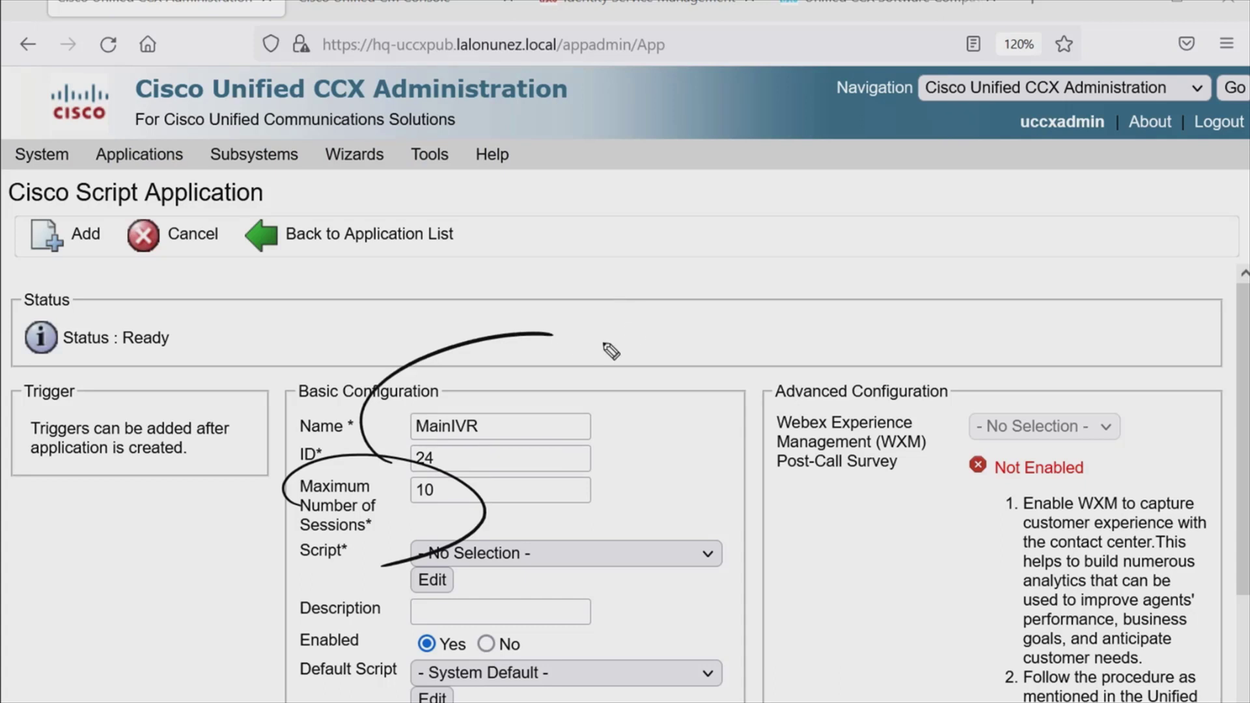
{"action": "left_click_drag", "start_coordinate": [604, 333], "coordinate": [606, 350]}
{"action": "mouse_move", "coordinate": [613, 332]}
{"action": "left_mouse_down"}
{"action": "mouse_move", "coordinate": [616, 351]}
{"action": "mouse_move", "coordinate": [716, 346]}
{"action": "mouse_move", "coordinate": [602, 378]}
{"action": "left_mouse_up"}
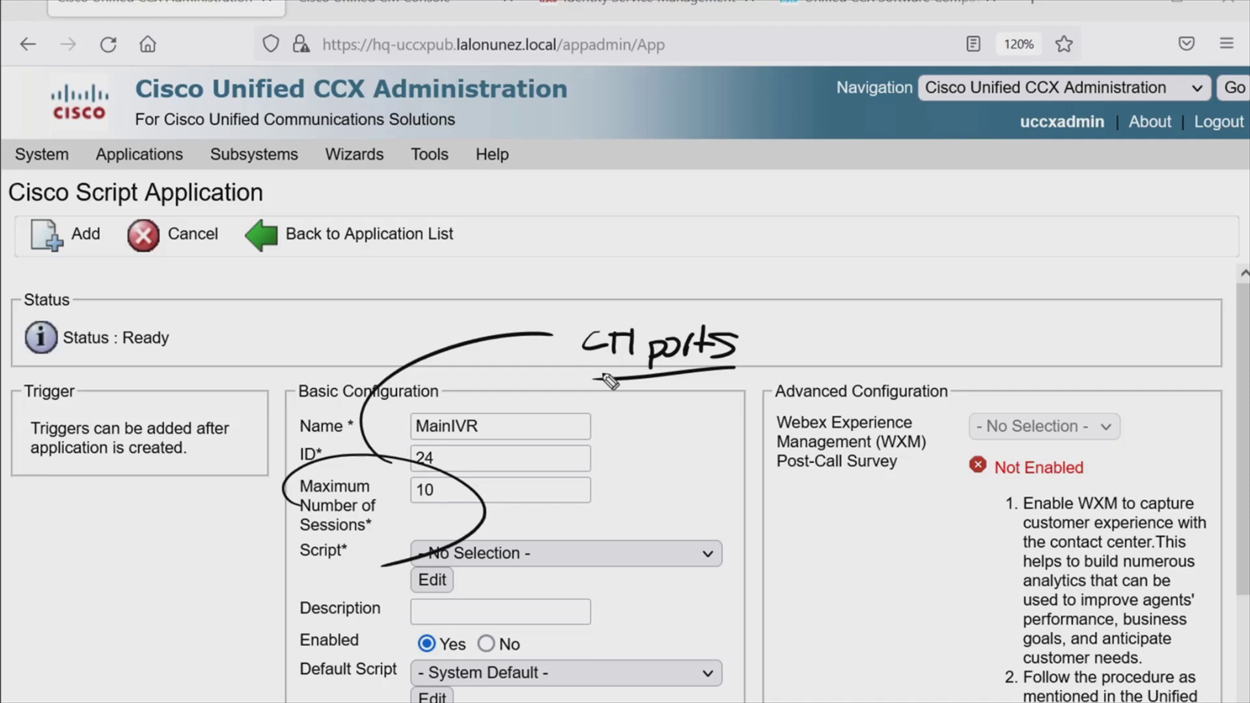
{"action": "left_click", "coordinate": [584, 554]}
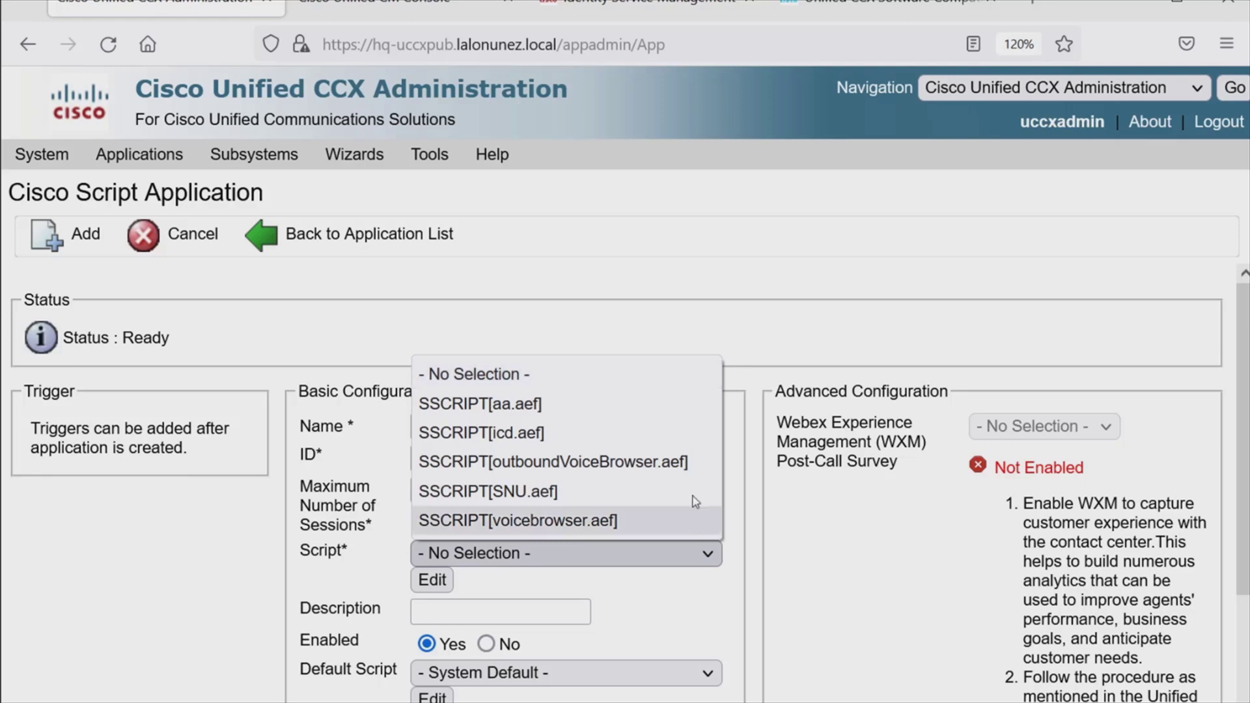
- Select the SSCRIPT[aa.aef] script and enter MainIVR as the description
{"action": "left_click", "coordinate": [616, 401]}
{"action": "mouse_move", "coordinate": [232, 460]}
{"action": "left_mouse_down"}
{"action": "mouse_move", "coordinate": [199, 500]}
{"action": "mouse_move", "coordinate": [271, 508]}
{"action": "mouse_move", "coordinate": [251, 497]}
{"action": "mouse_move", "coordinate": [261, 513]}
{"action": "left_mouse_up"}
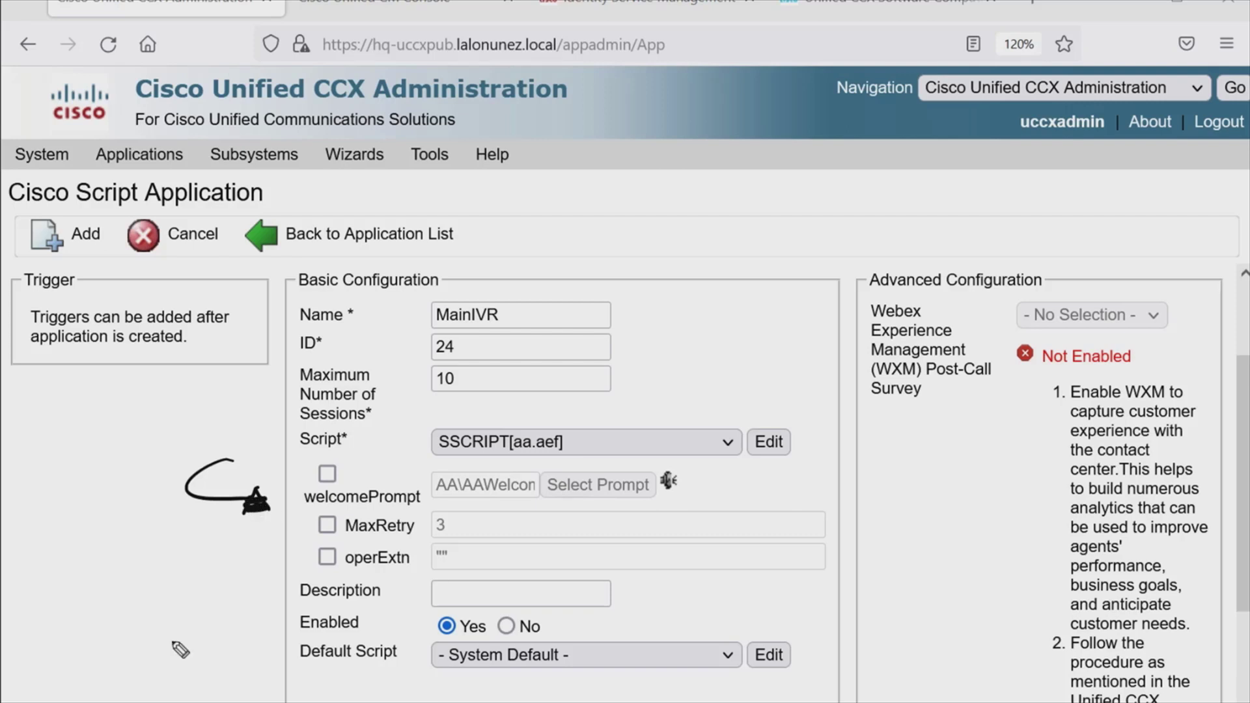
{"action": "mouse_move", "coordinate": [677, 593]}
{"action": "left_mouse_down"}
{"action": "mouse_move", "coordinate": [636, 595]}
{"action": "mouse_move", "coordinate": [651, 606]}
{"action": "left_mouse_up"}
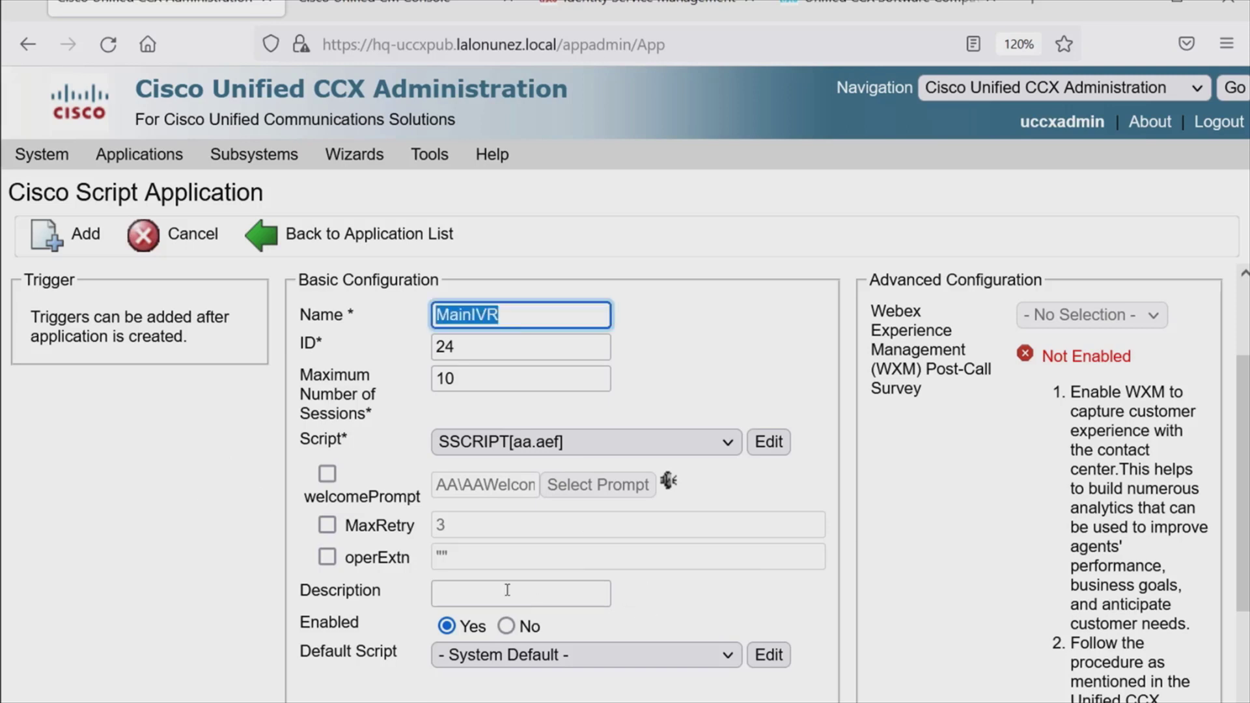
{"action": "left_click", "coordinate": [586, 594]}
{"action": "type", "text": "MainIVR"}
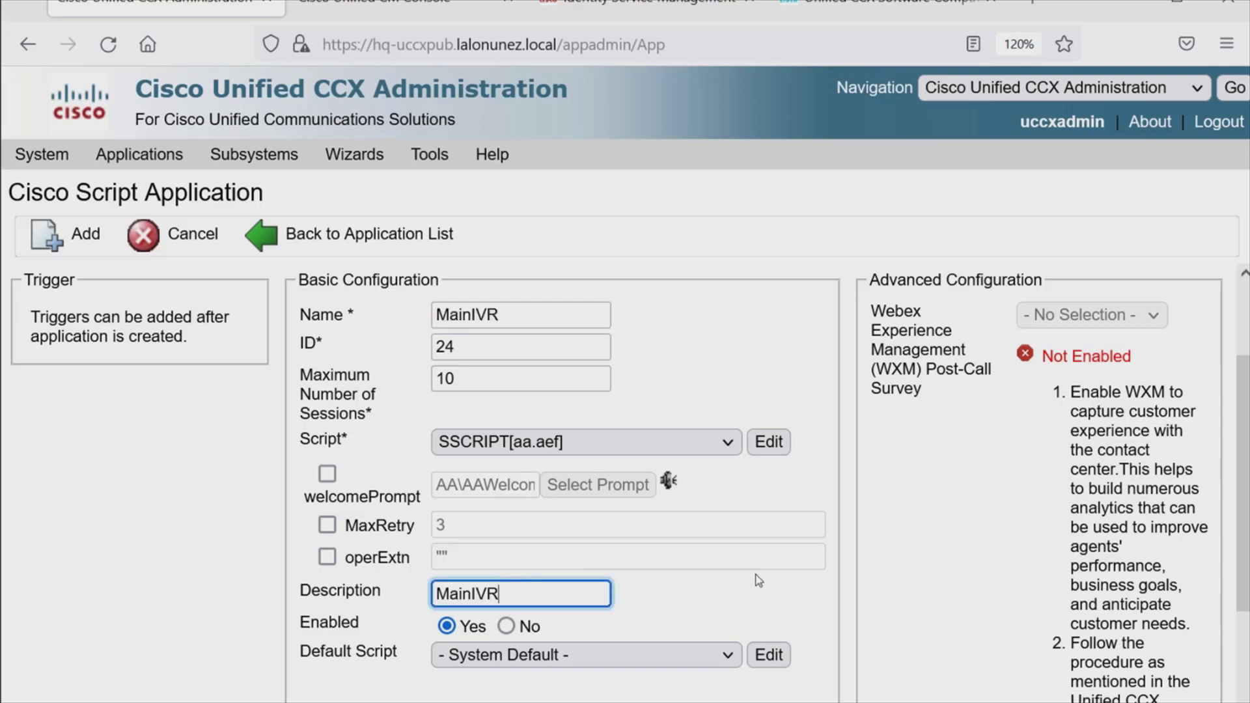
- Annotate the Enabled, error-handler and Default Script settings, leaving them at Yes and System Default
{"action": "left_click_drag", "start_coordinate": [368, 636], "coordinate": [296, 641]}
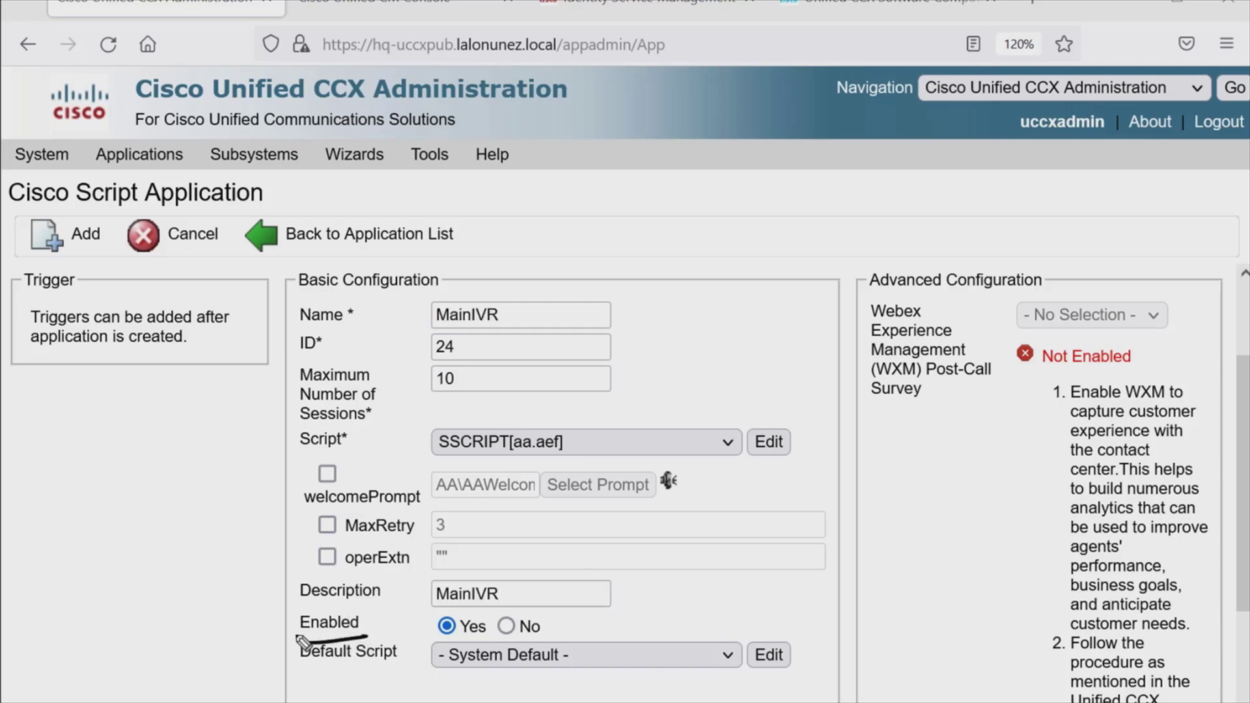
{"action": "left_click_drag", "start_coordinate": [518, 628], "coordinate": [497, 625]}
{"action": "scroll", "coordinate": [404, 605], "scroll_direction": "down", "scroll_amount": 3}
{"action": "mouse_move", "coordinate": [466, 626]}
{"action": "left_mouse_down"}
{"action": "mouse_move", "coordinate": [710, 630]}
{"action": "mouse_move", "coordinate": [472, 668]}
{"action": "left_mouse_up"}
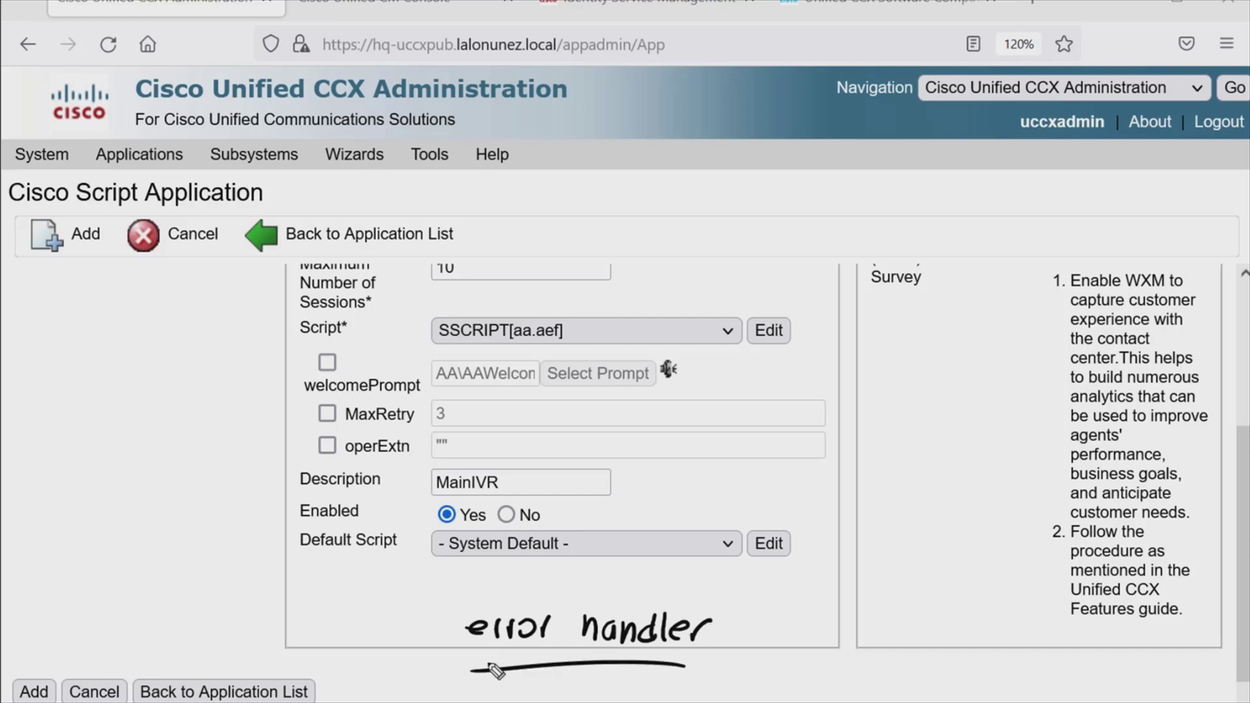
{"action": "mouse_move", "coordinate": [407, 338]}
{"action": "left_mouse_down"}
{"action": "mouse_move", "coordinate": [424, 297]}
{"action": "mouse_move", "coordinate": [511, 394]}
{"action": "left_mouse_up"}
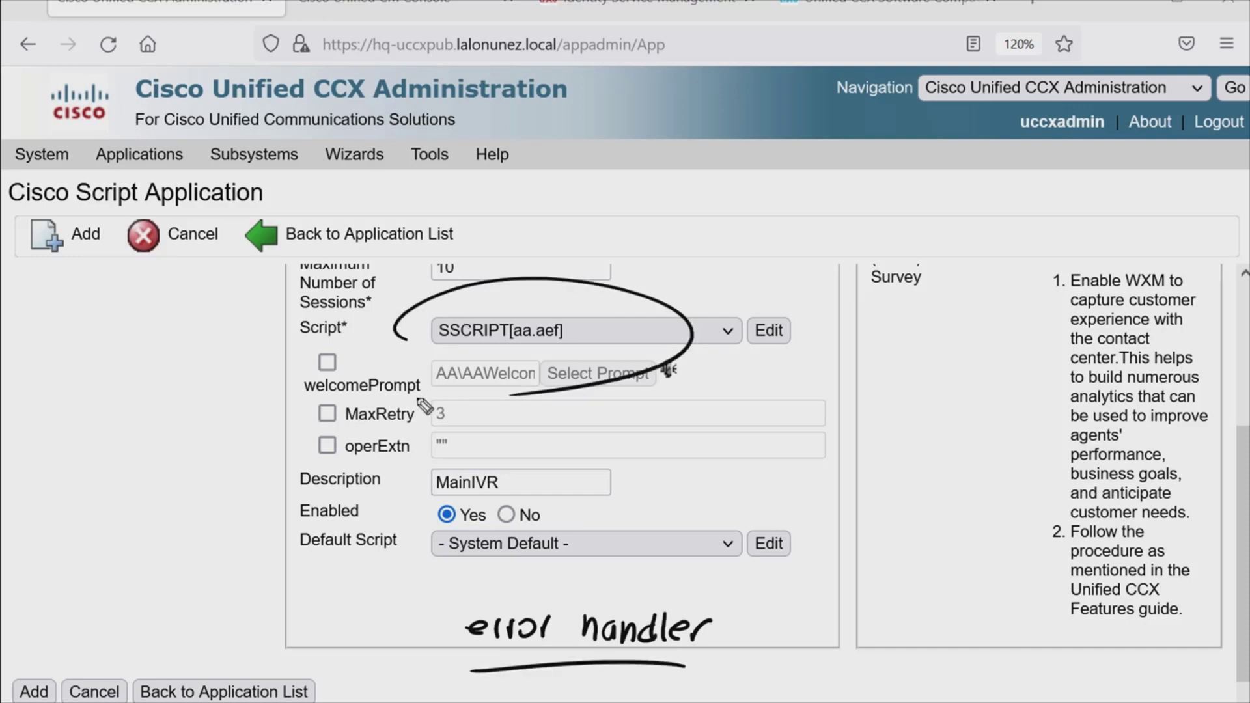
{"action": "mouse_move", "coordinate": [236, 483]}
{"action": "left_mouse_down"}
{"action": "mouse_move", "coordinate": [237, 525]}
{"action": "mouse_move", "coordinate": [255, 524]}
{"action": "mouse_move", "coordinate": [260, 548]}
{"action": "left_mouse_up"}
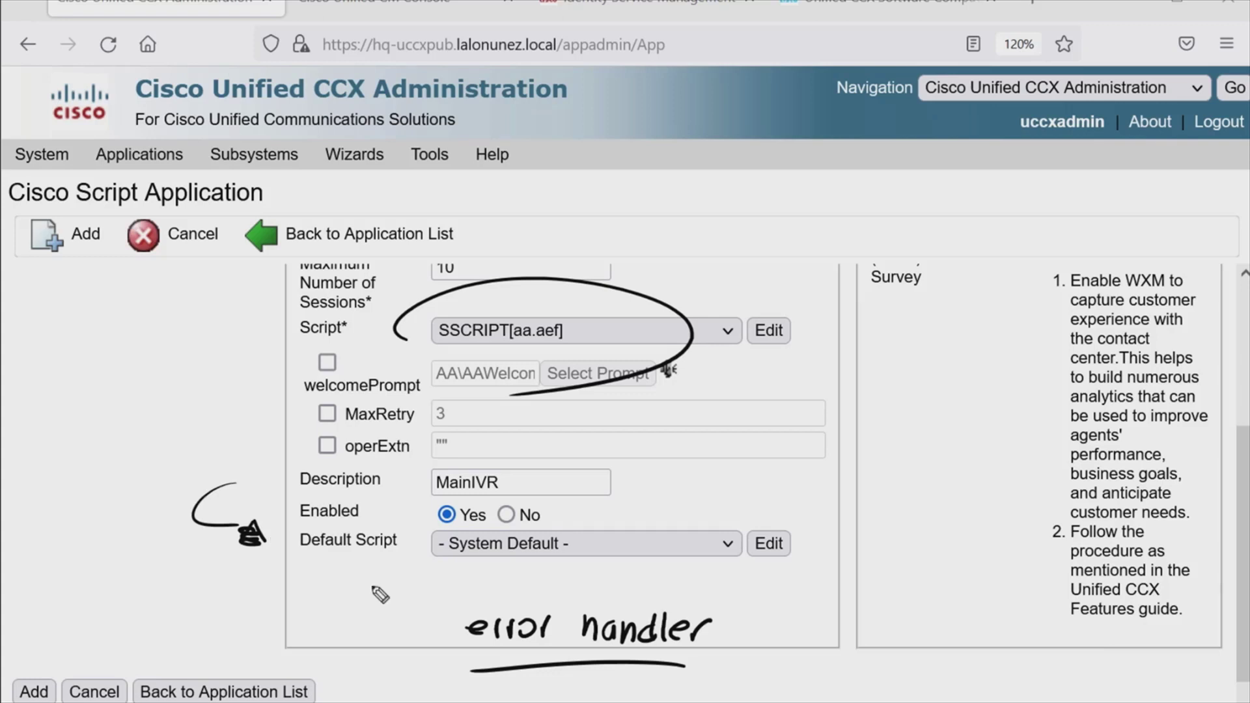
{"action": "mouse_move", "coordinate": [385, 564]}
{"action": "left_mouse_down"}
{"action": "mouse_move", "coordinate": [307, 571]}
{"action": "mouse_move", "coordinate": [371, 564]}
{"action": "left_mouse_up"}
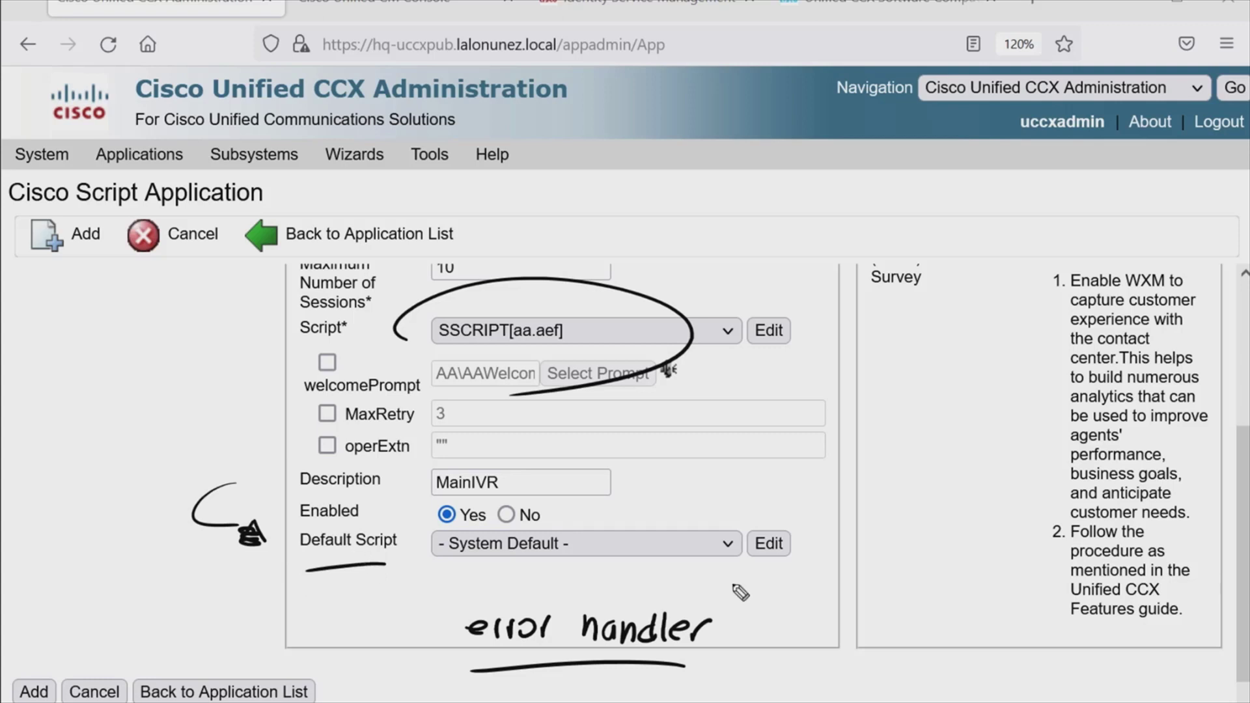
{"action": "mouse_move", "coordinate": [819, 552]}
{"action": "left_mouse_down"}
{"action": "mouse_move", "coordinate": [775, 389]}
{"action": "mouse_move", "coordinate": [753, 367]}
{"action": "mouse_move", "coordinate": [745, 377]}
{"action": "left_mouse_up"}
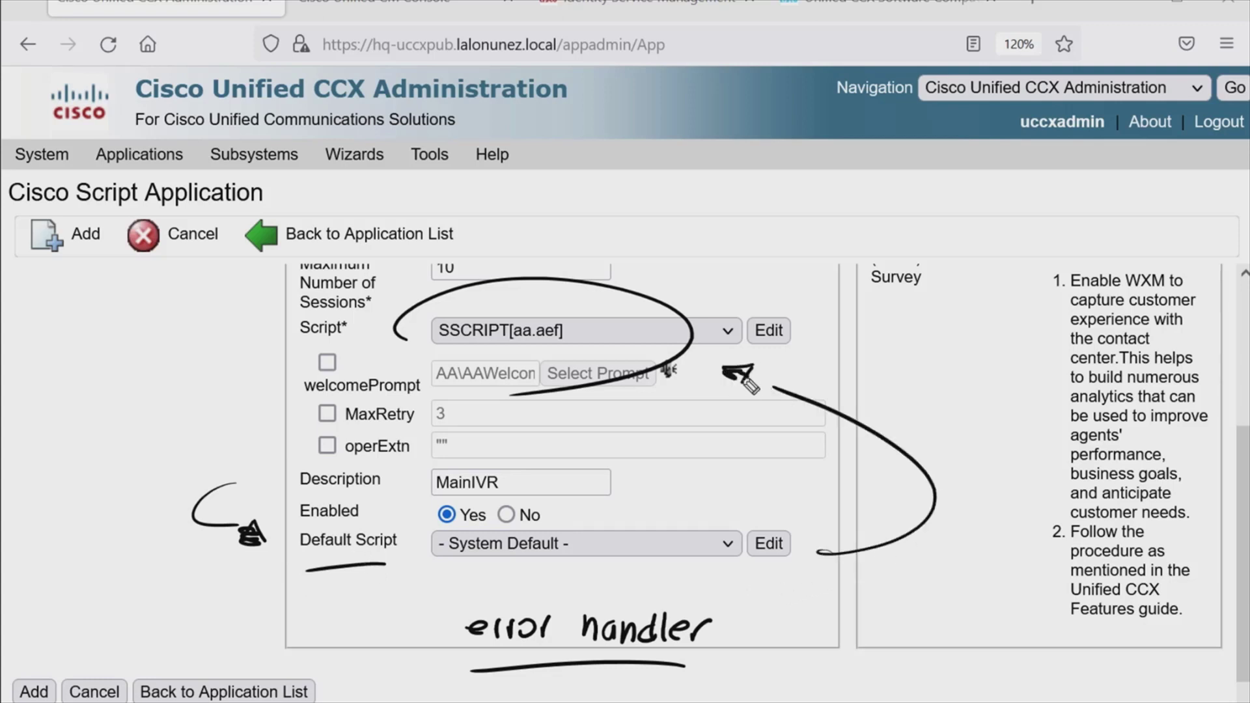
{"action": "key", "text": "Escape"}
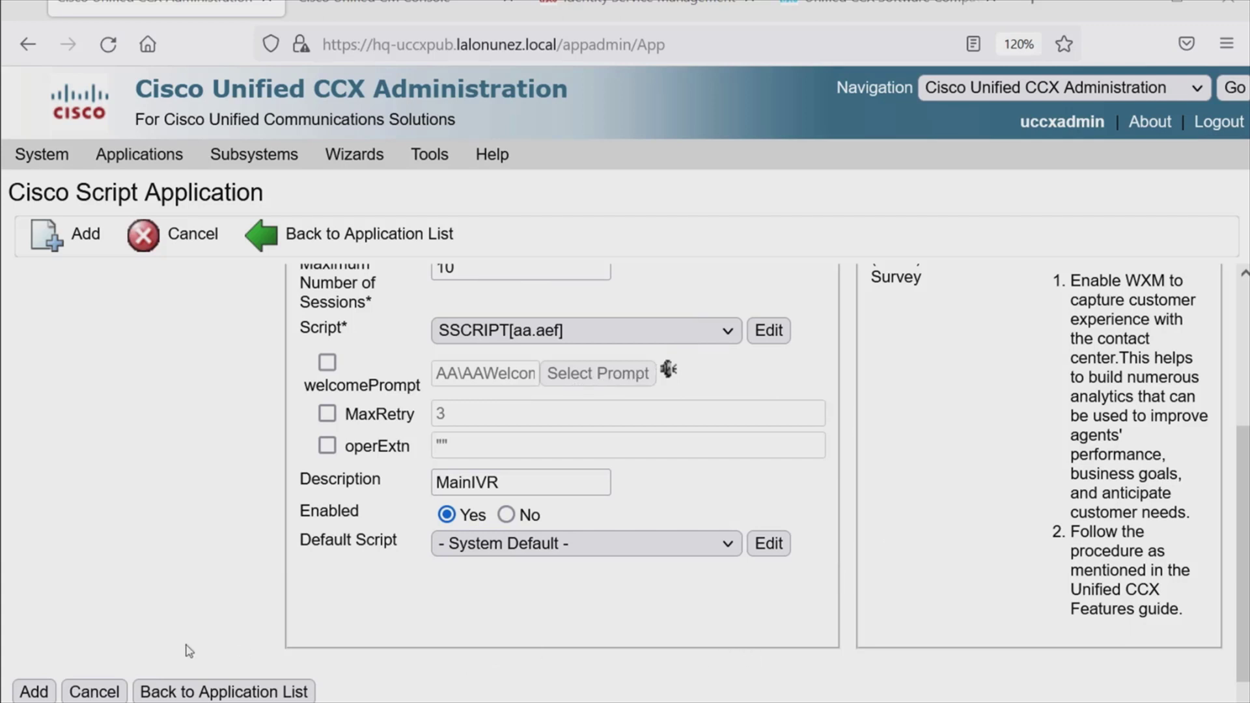
- Save MainIVR, tick off Application and Script, and circle the UCCX Trigger box on the diagram
{"action": "left_click", "coordinate": [34, 691]}
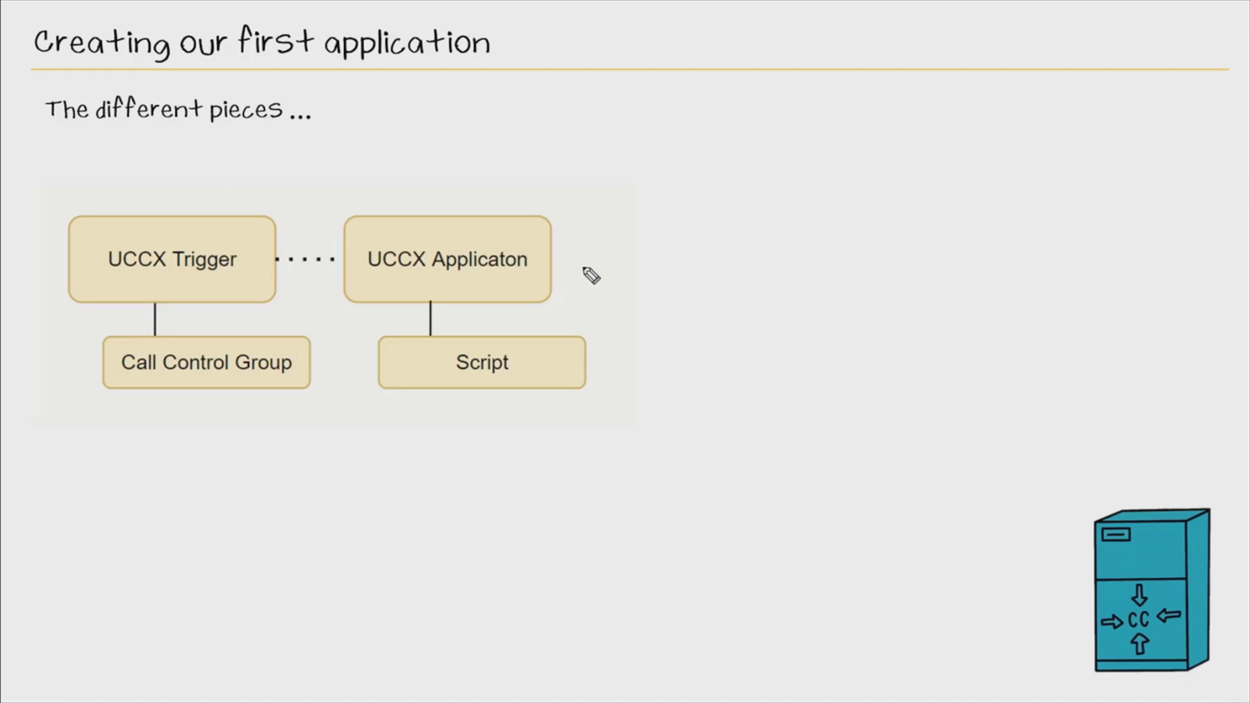
{"action": "left_click_drag", "start_coordinate": [582, 267], "coordinate": [605, 251]}
{"action": "left_click_drag", "start_coordinate": [606, 368], "coordinate": [631, 353]}
{"action": "mouse_move", "coordinate": [98, 276]}
{"action": "left_mouse_down"}
{"action": "mouse_move", "coordinate": [88, 240]}
{"action": "mouse_move", "coordinate": [207, 315]}
{"action": "left_mouse_up"}
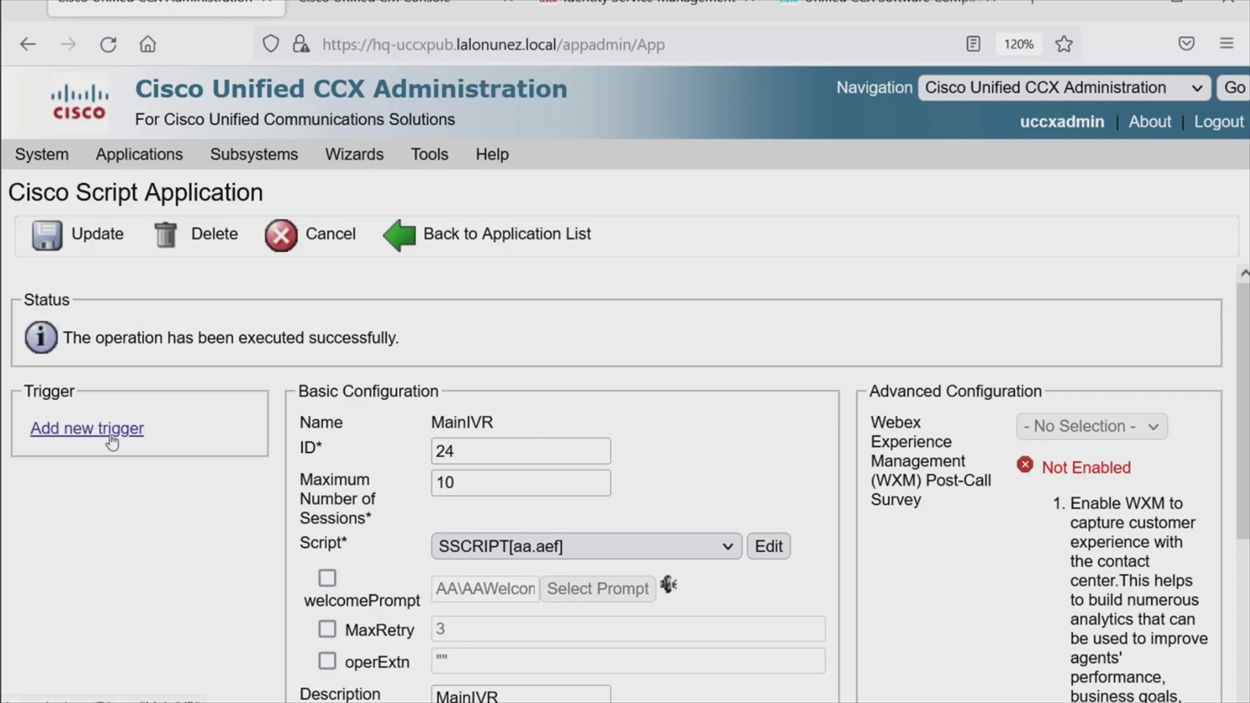
{"action": "left_click", "coordinate": [109, 433]}
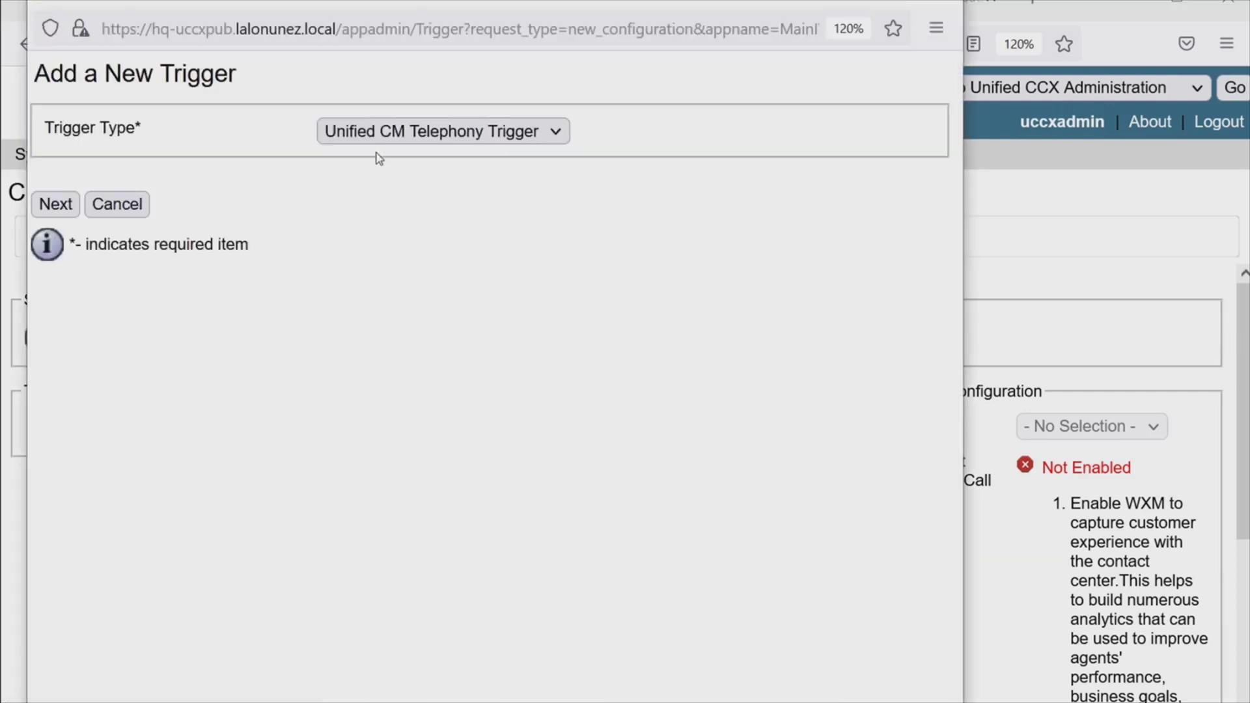
{"action": "left_click", "coordinate": [56, 205]}
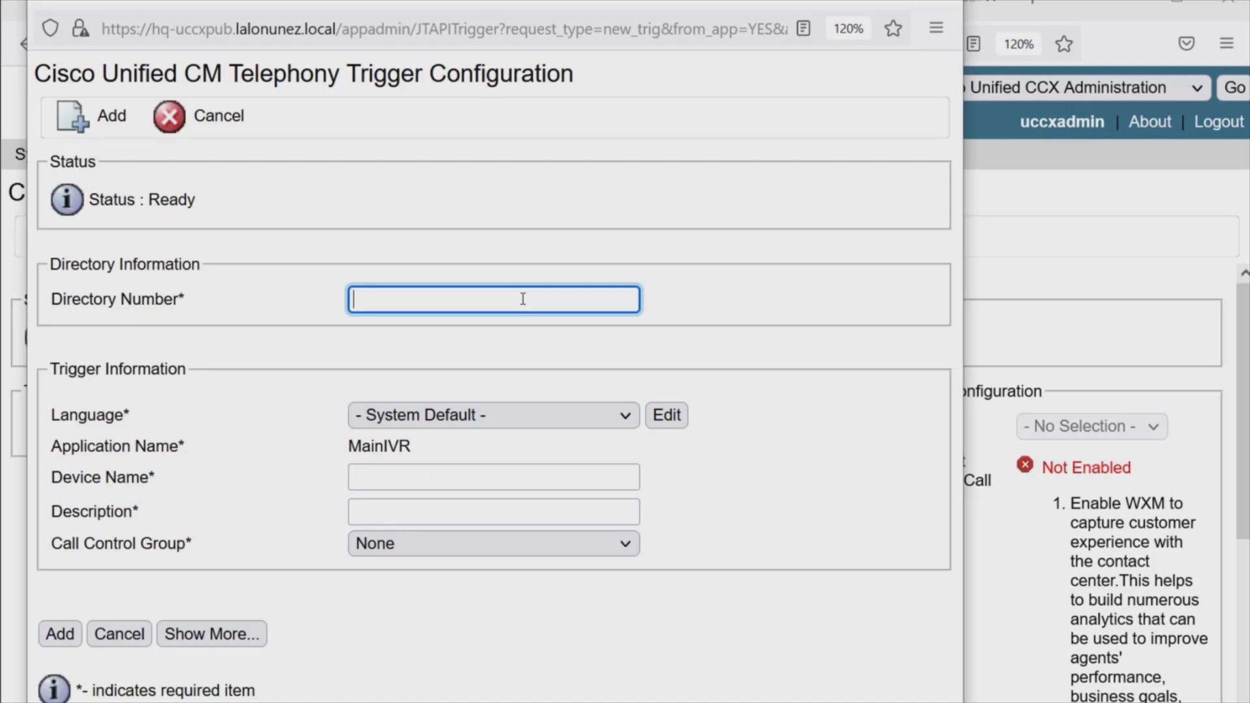
{"action": "left_click_drag", "start_coordinate": [204, 543], "coordinate": [53, 542]}
{"action": "left_click", "coordinate": [469, 543]}
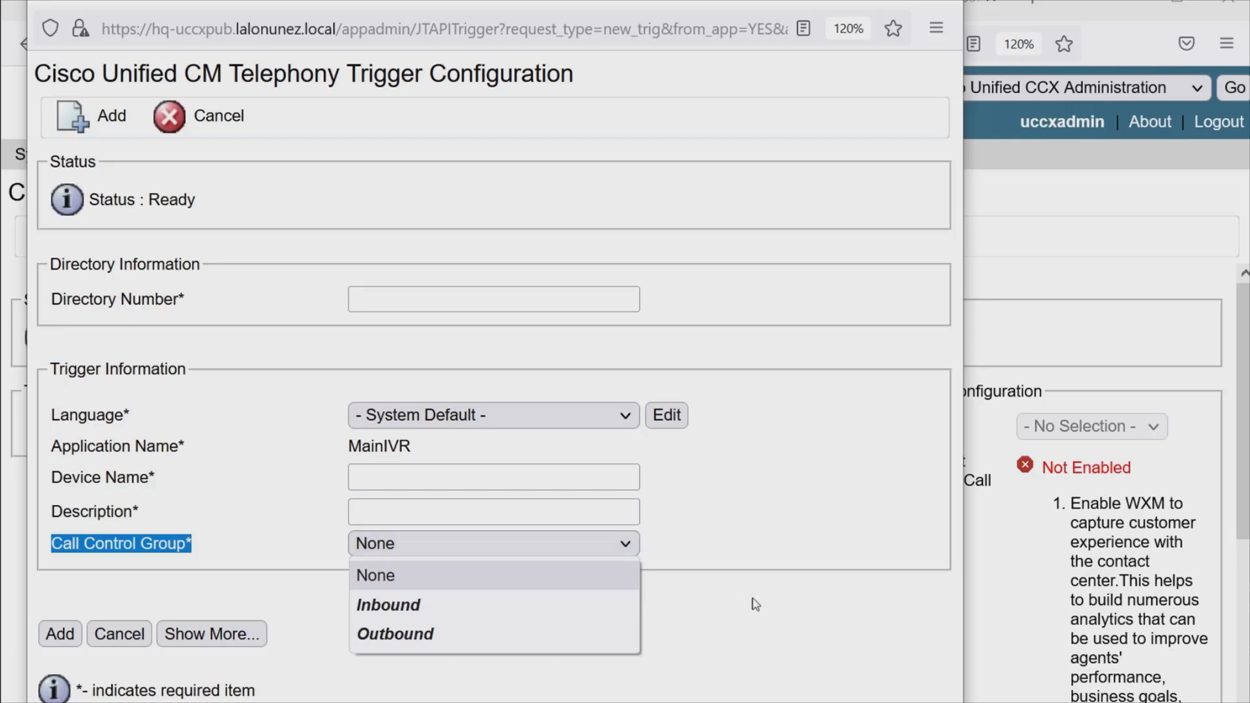
{"action": "left_click", "coordinate": [136, 575]}
{"action": "left_click_drag", "start_coordinate": [184, 550], "coordinate": [46, 554]}
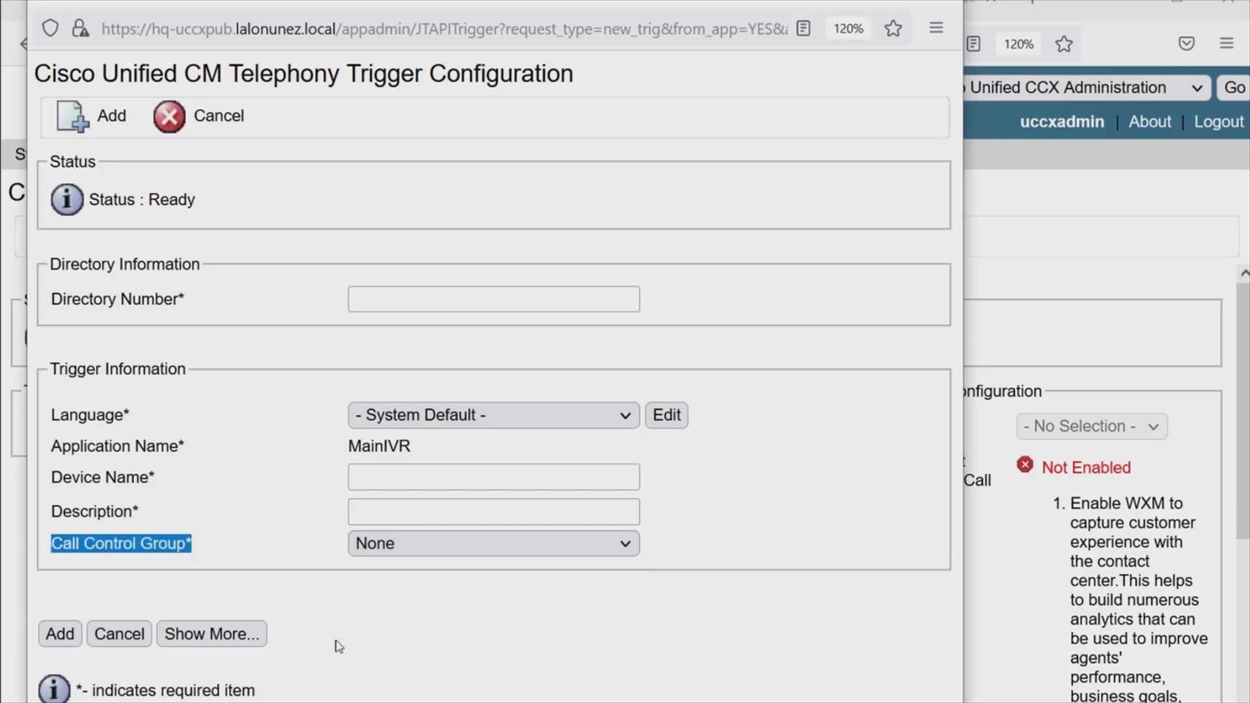
{"action": "left_click", "coordinate": [338, 647]}
{"action": "left_click", "coordinate": [252, 162]}
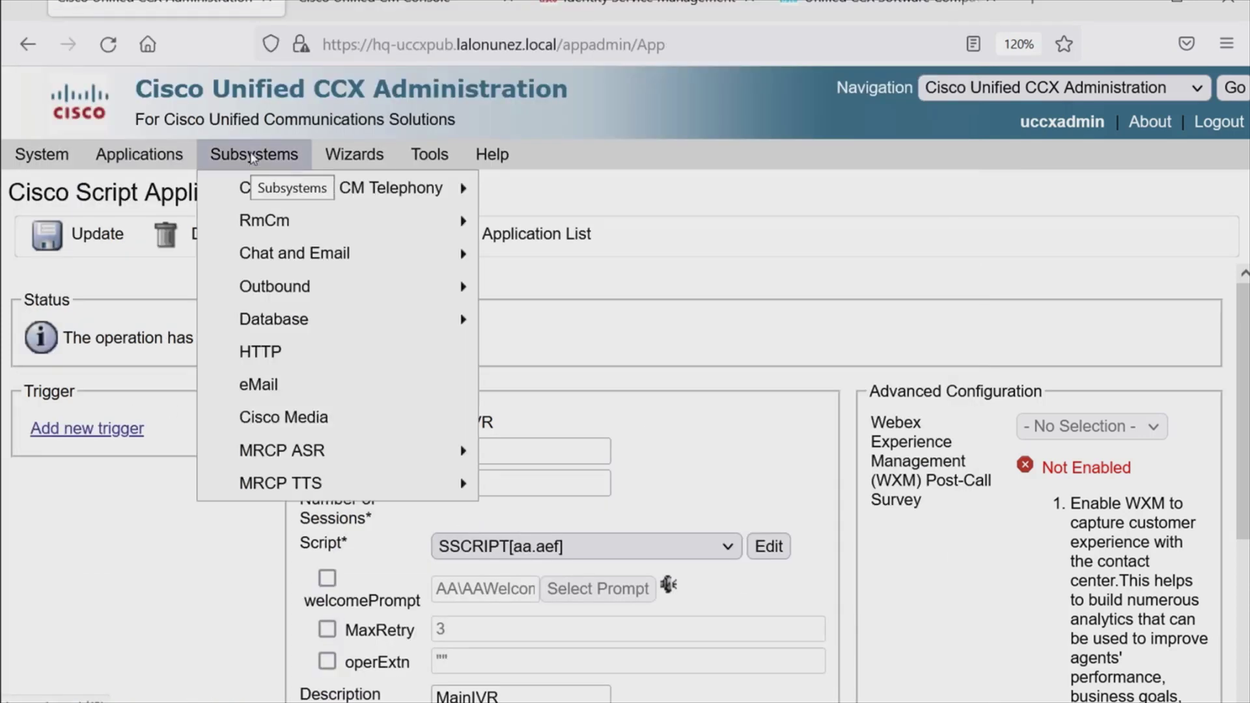
- Show the empty Unified CM Telephony Call Control Group list, then start a new browser tab
{"action": "mouse_move", "coordinate": [424, 188]}
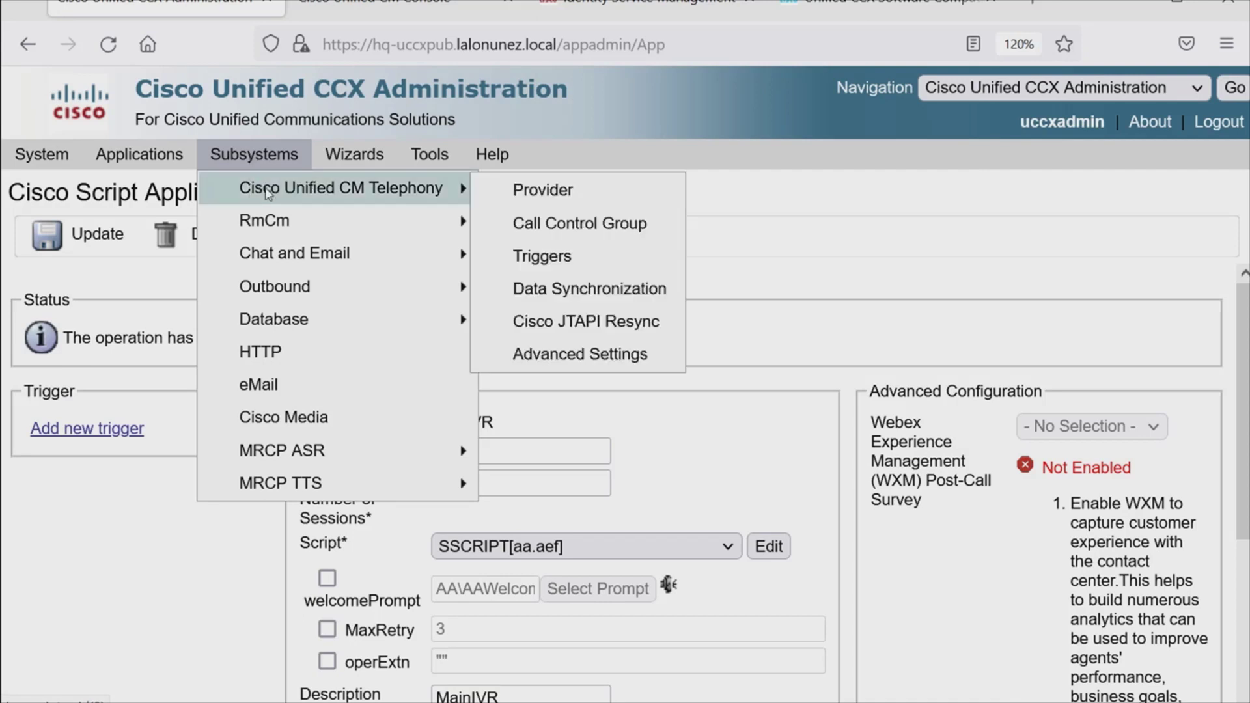
{"action": "left_click", "coordinate": [564, 239]}
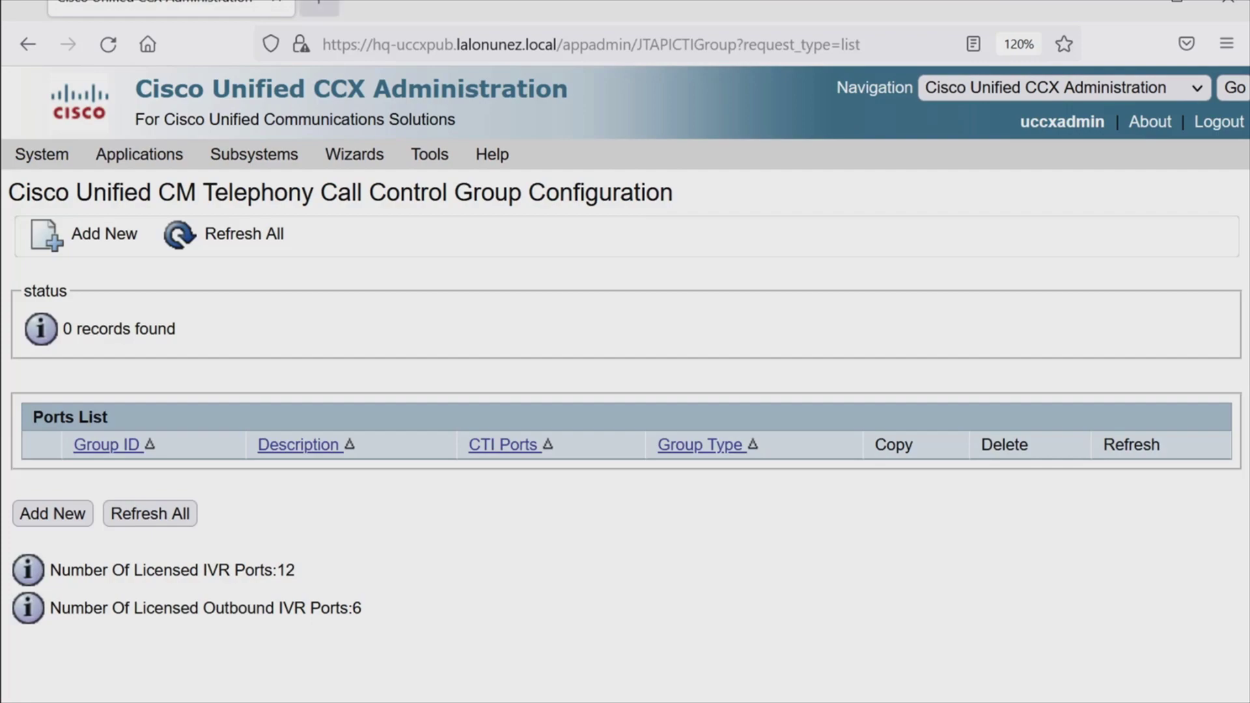
{"action": "key", "text": "ctrl+t"}
- Log in to Cisco Unified CM Administration and list all phones under Device > Phone
{"action": "left_click", "coordinate": [289, 82]}
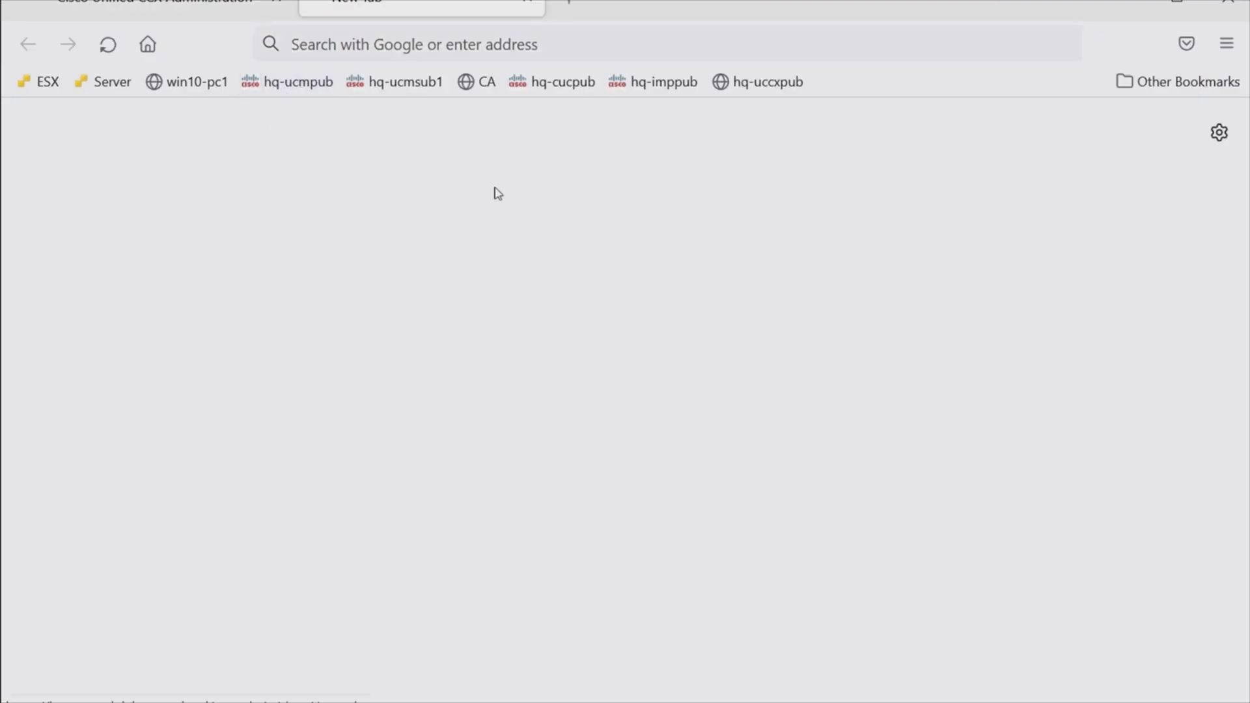
{"action": "left_click", "coordinate": [963, 224]}
{"action": "left_click", "coordinate": [988, 277]}
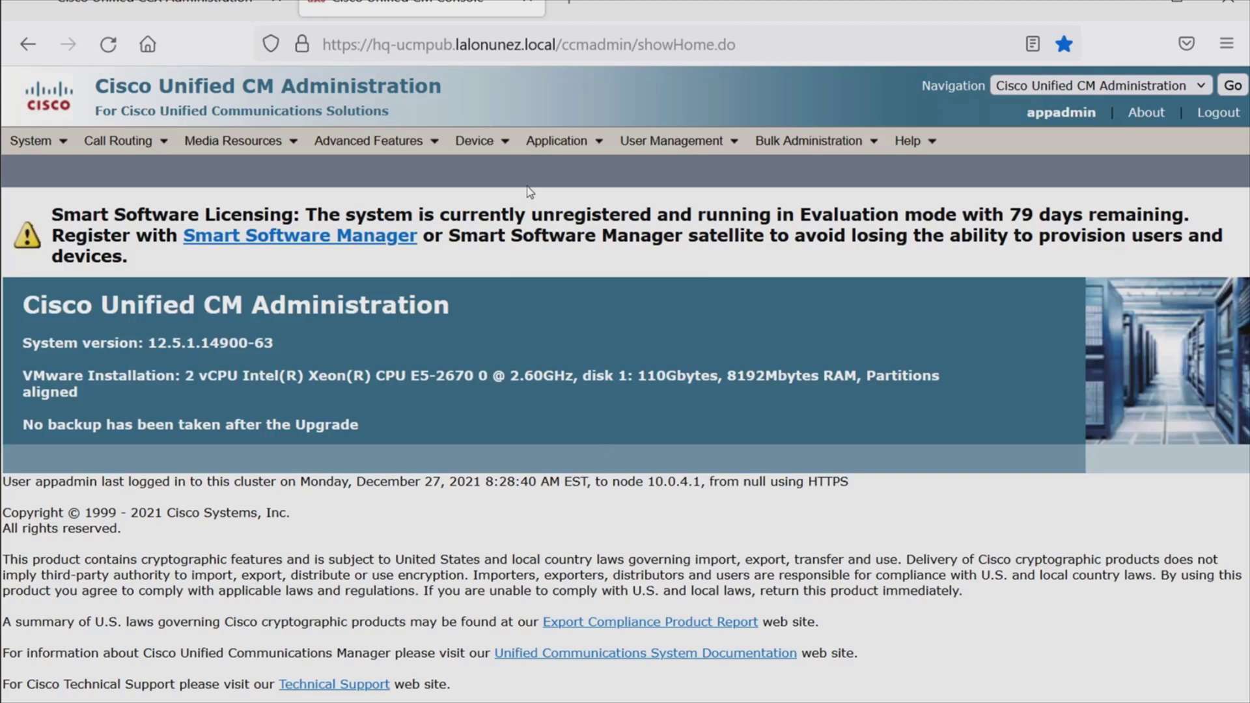
{"action": "left_click", "coordinate": [474, 141]}
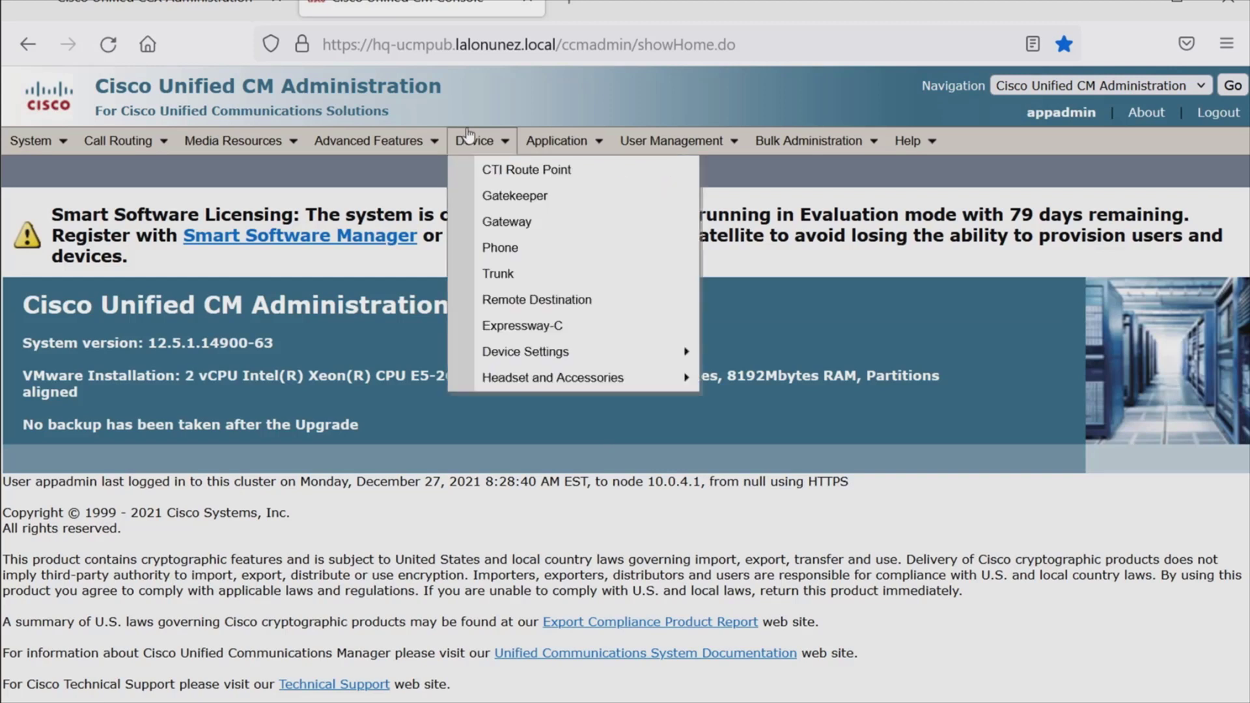
{"action": "left_click", "coordinate": [506, 246]}
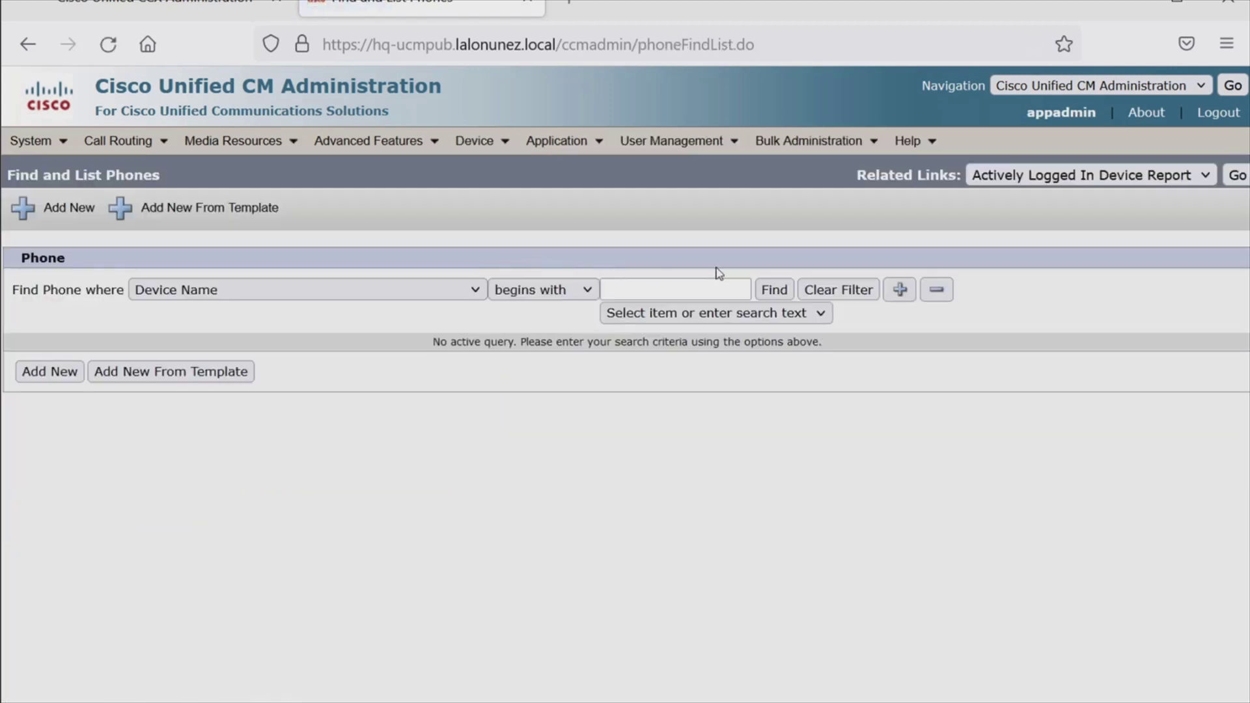
{"action": "left_click", "coordinate": [773, 290]}
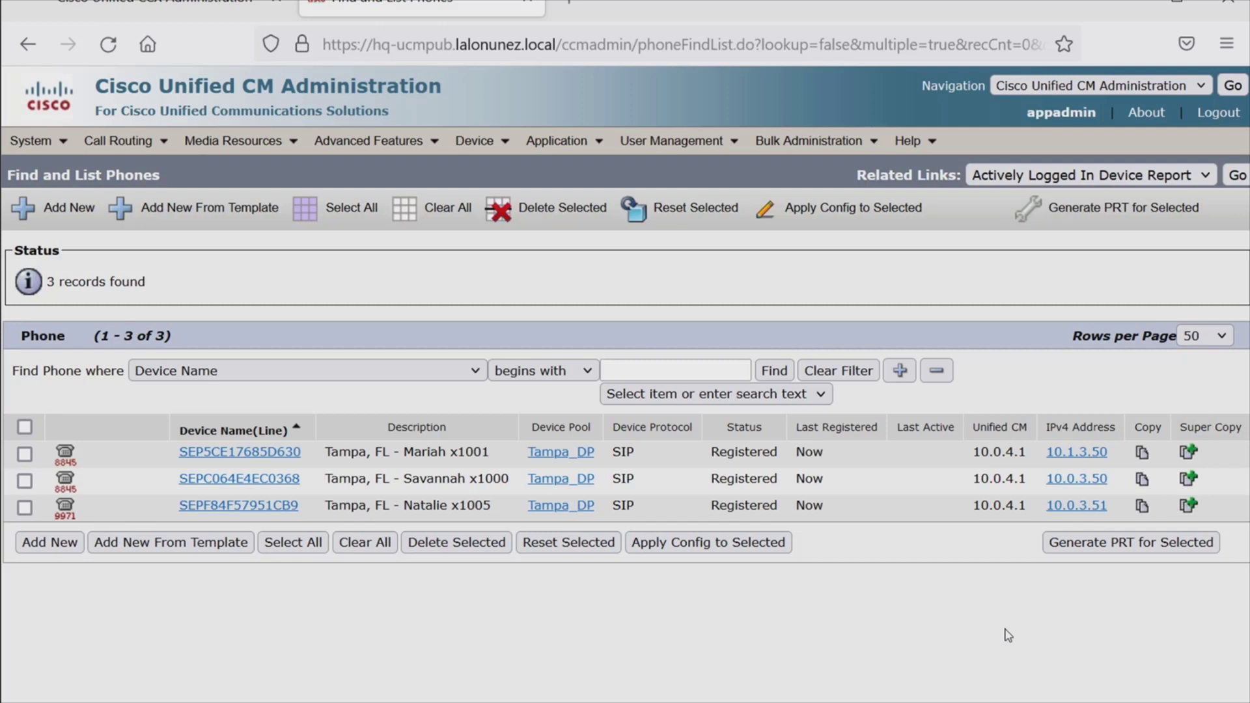
- Search the Route Plan Report for 19 and note 1900–1919 as 20 CTI ports
{"action": "left_click", "coordinate": [138, 142]}
{"action": "left_click", "coordinate": [238, 548]}
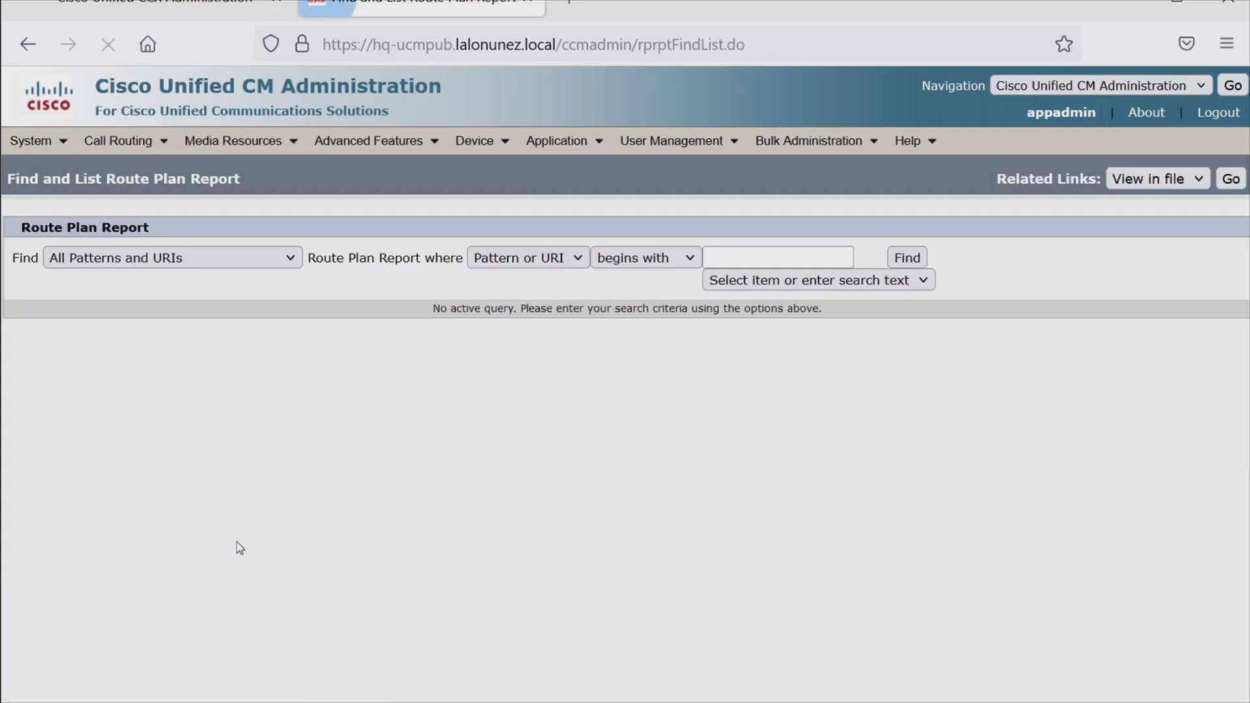
{"action": "left_click", "coordinate": [724, 255]}
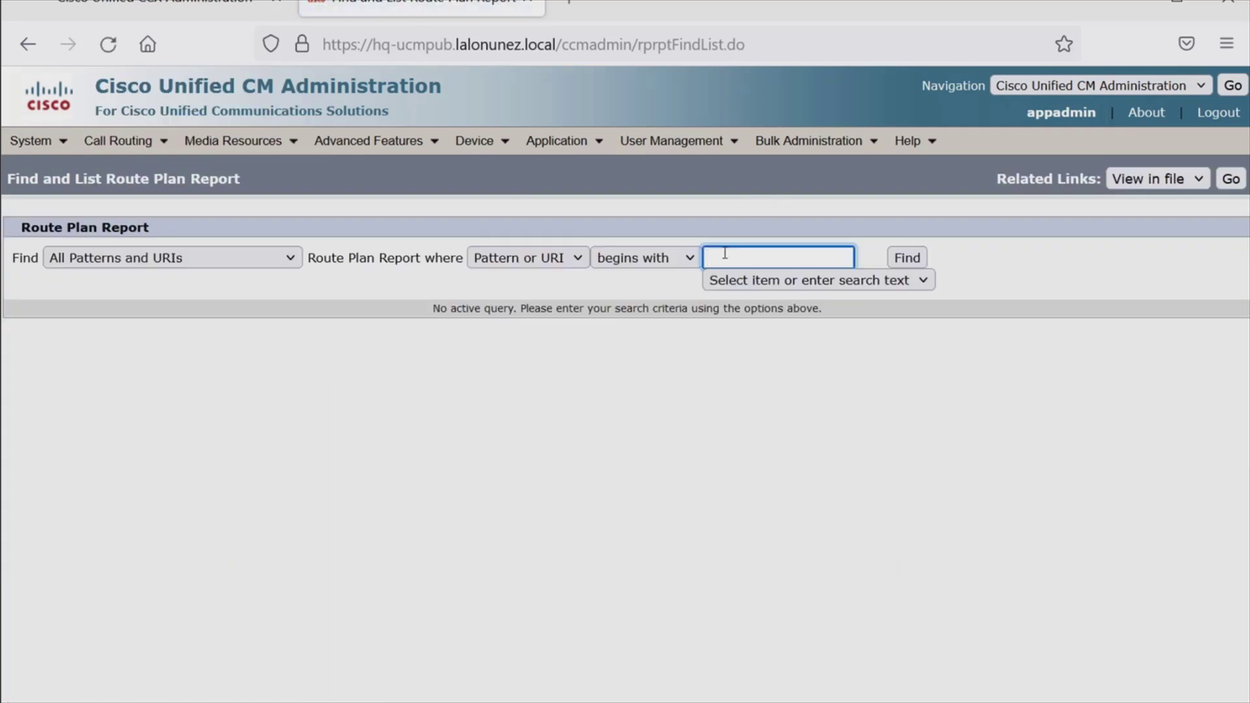
{"action": "type", "text": "19"}
{"action": "left_click", "coordinate": [893, 257]}
{"action": "mouse_move", "coordinate": [321, 597]}
{"action": "left_mouse_down"}
{"action": "mouse_move", "coordinate": [317, 626]}
{"action": "mouse_move", "coordinate": [340, 627]}
{"action": "mouse_move", "coordinate": [365, 601]}
{"action": "mouse_move", "coordinate": [446, 619]}
{"action": "mouse_move", "coordinate": [551, 612]}
{"action": "mouse_move", "coordinate": [535, 628]}
{"action": "mouse_move", "coordinate": [341, 662]}
{"action": "left_mouse_up"}
{"action": "left_click_drag", "start_coordinate": [591, 611], "coordinate": [615, 610]}
{"action": "mouse_move", "coordinate": [592, 619]}
{"action": "left_mouse_down"}
{"action": "mouse_move", "coordinate": [895, 627]}
{"action": "mouse_move", "coordinate": [634, 668]}
{"action": "left_mouse_up"}
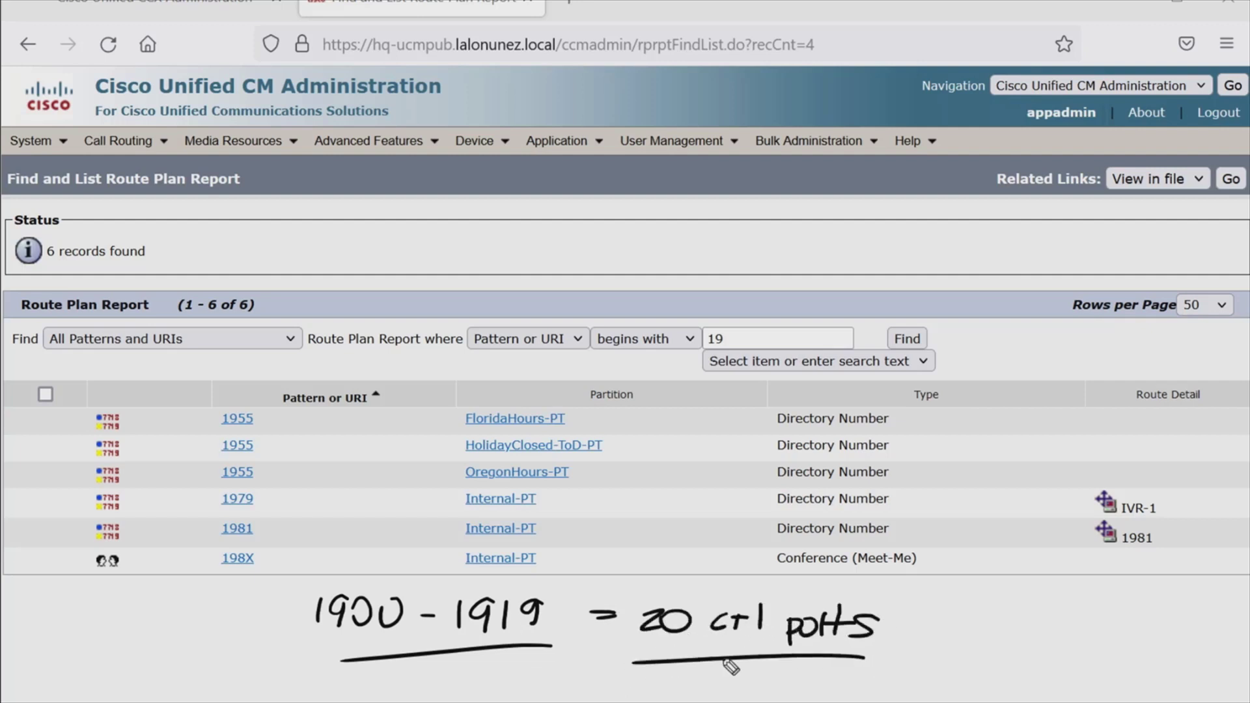
{"action": "key", "text": "Escape"}
- Add a call control group with description CCG, 20 CTI ports, device prefix CCG, starting number 1900
{"action": "left_click", "coordinate": [121, 5]}
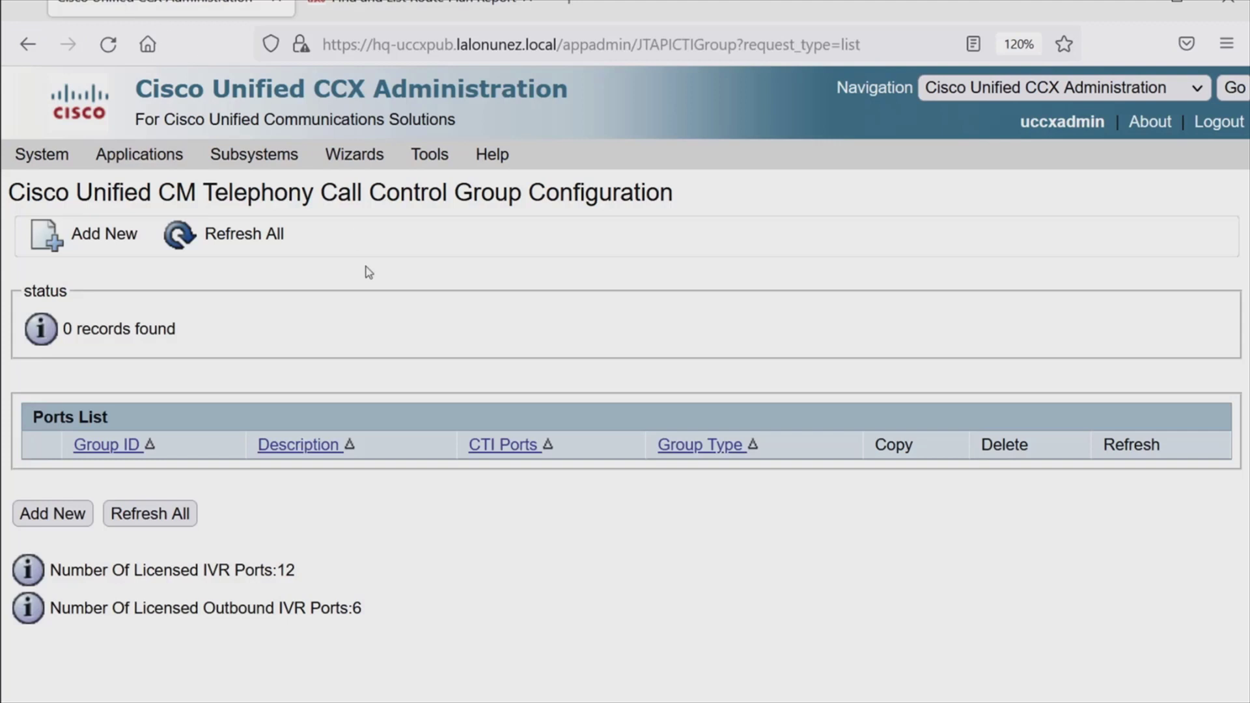
{"action": "left_click", "coordinate": [92, 512]}
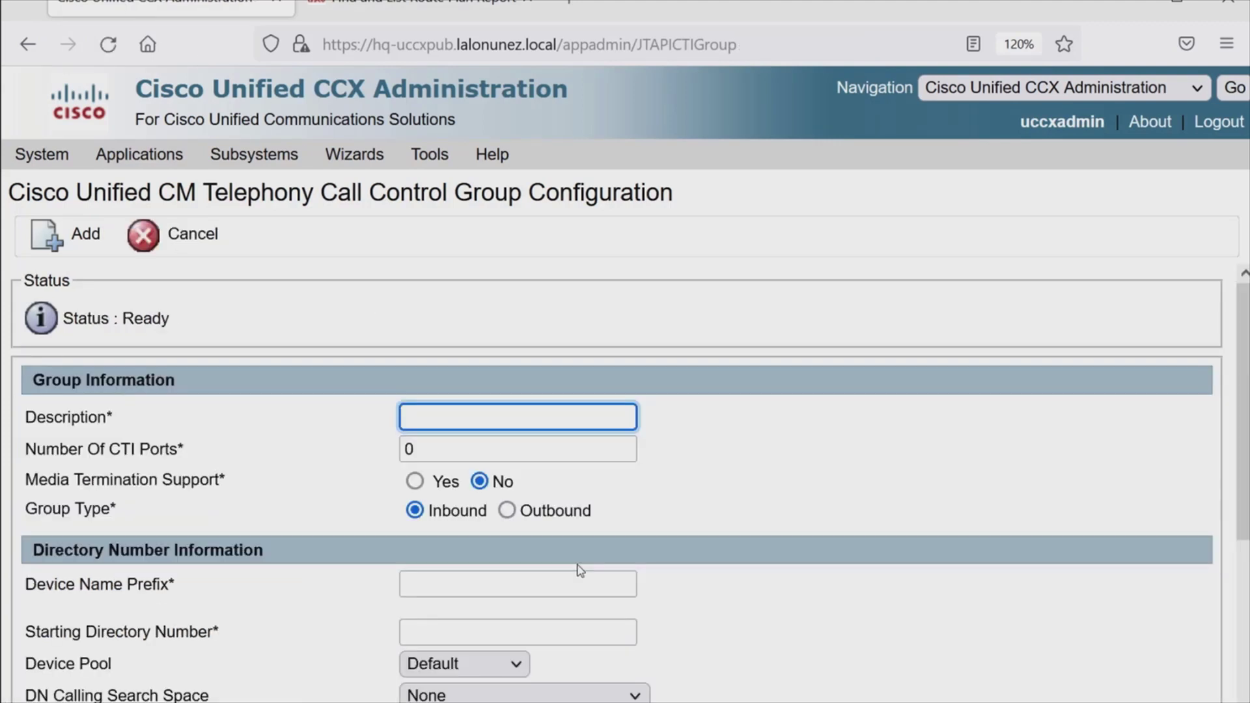
{"action": "type", "text": "CCG"}
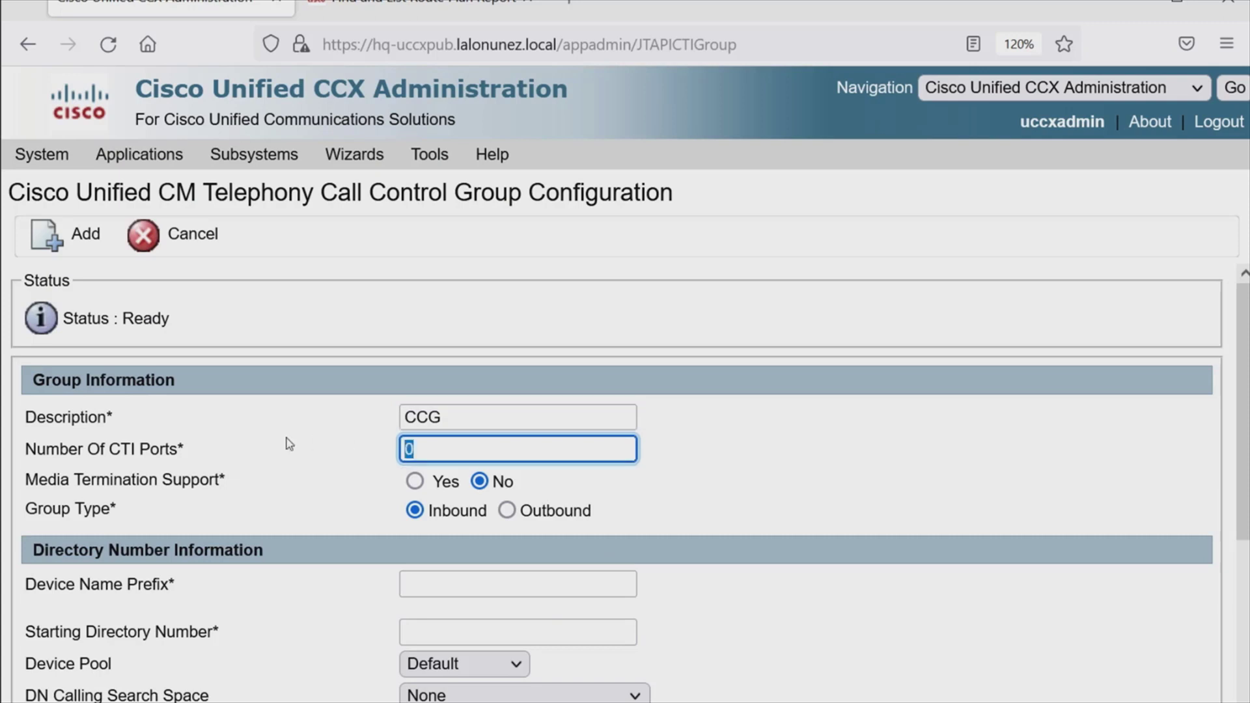
{"action": "type", "text": "20"}
{"action": "left_click", "coordinate": [398, 520]}
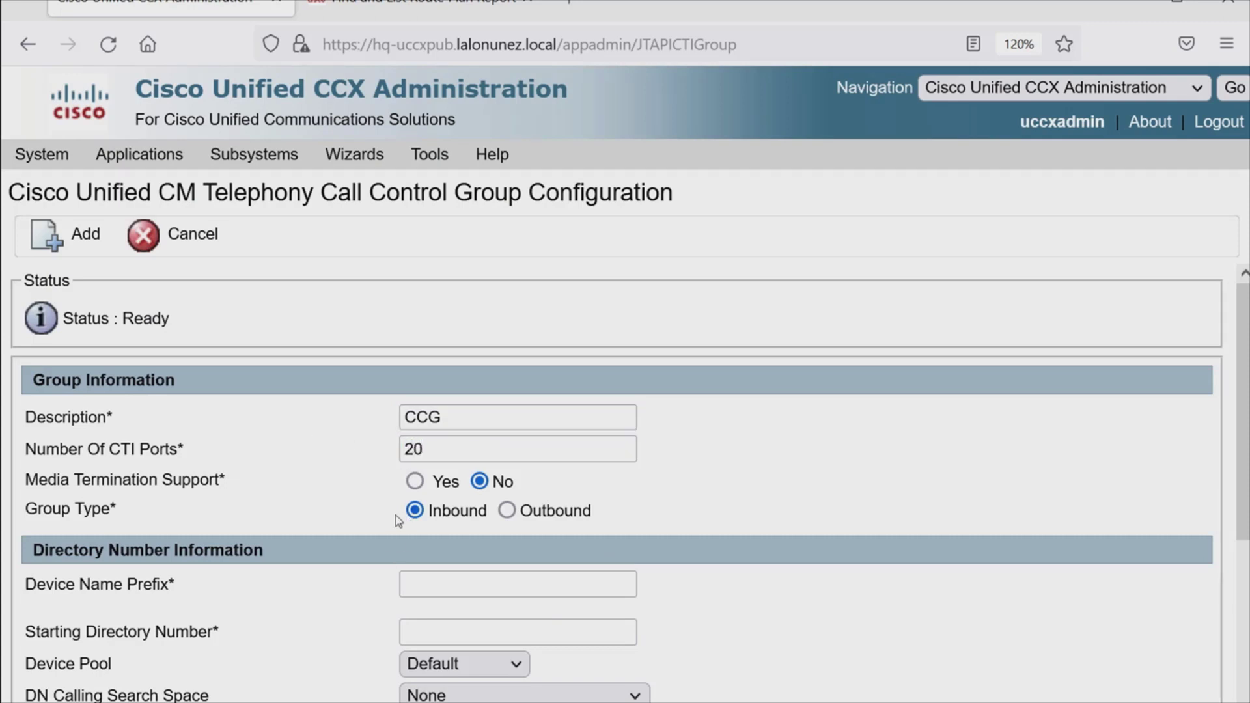
{"action": "left_click", "coordinate": [424, 588]}
{"action": "type", "text": "CC"}
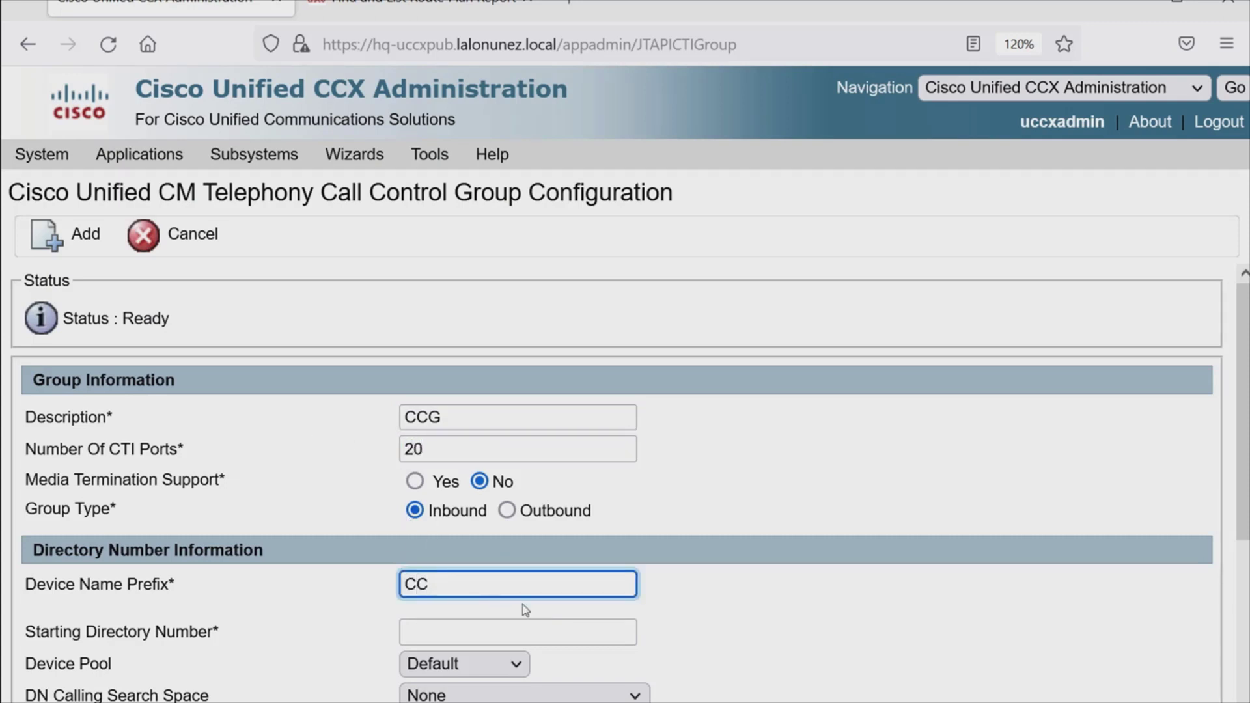
{"action": "type", "text": "G"}
{"action": "left_click", "coordinate": [907, 581]}
{"action": "scroll", "coordinate": [904, 580], "scroll_direction": "down", "scroll_amount": 2}
{"action": "left_click", "coordinate": [558, 514]}
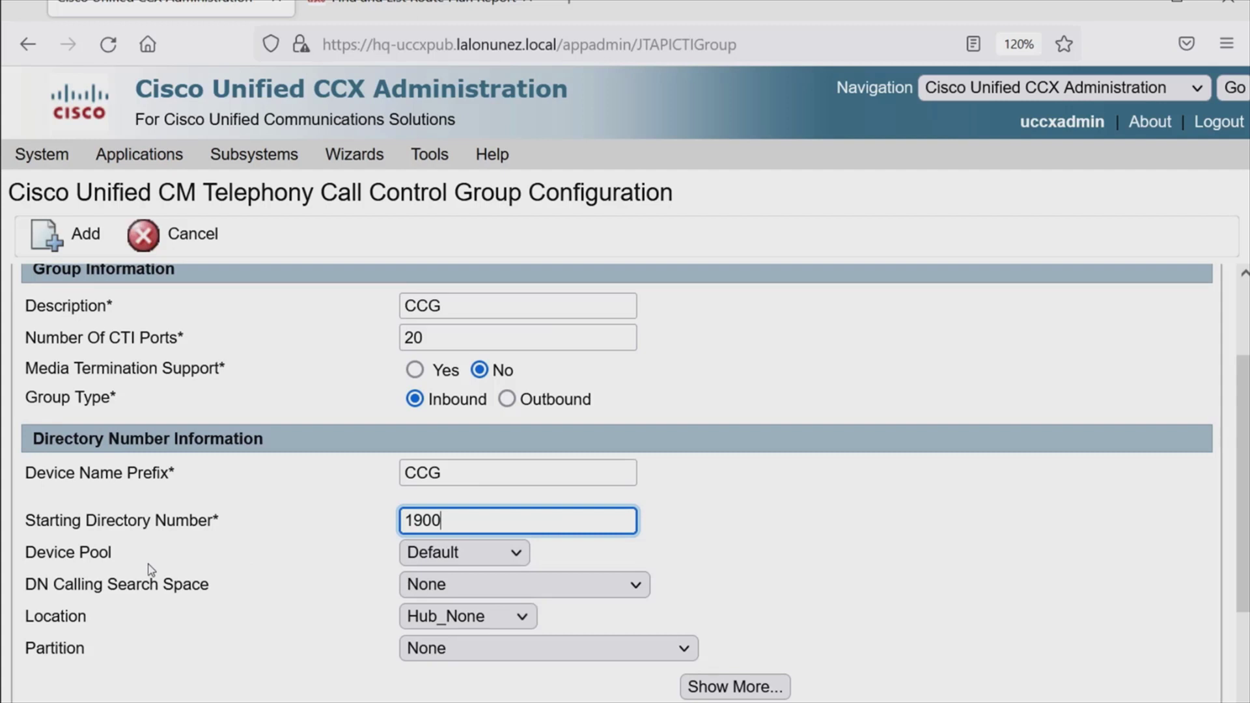
- Set device pool Tampa_DP, calling search space Internal-CSS, location Tampa-LOC and partition Internal-PT
{"action": "left_click", "coordinate": [455, 553]}
{"action": "left_click", "coordinate": [455, 642]}
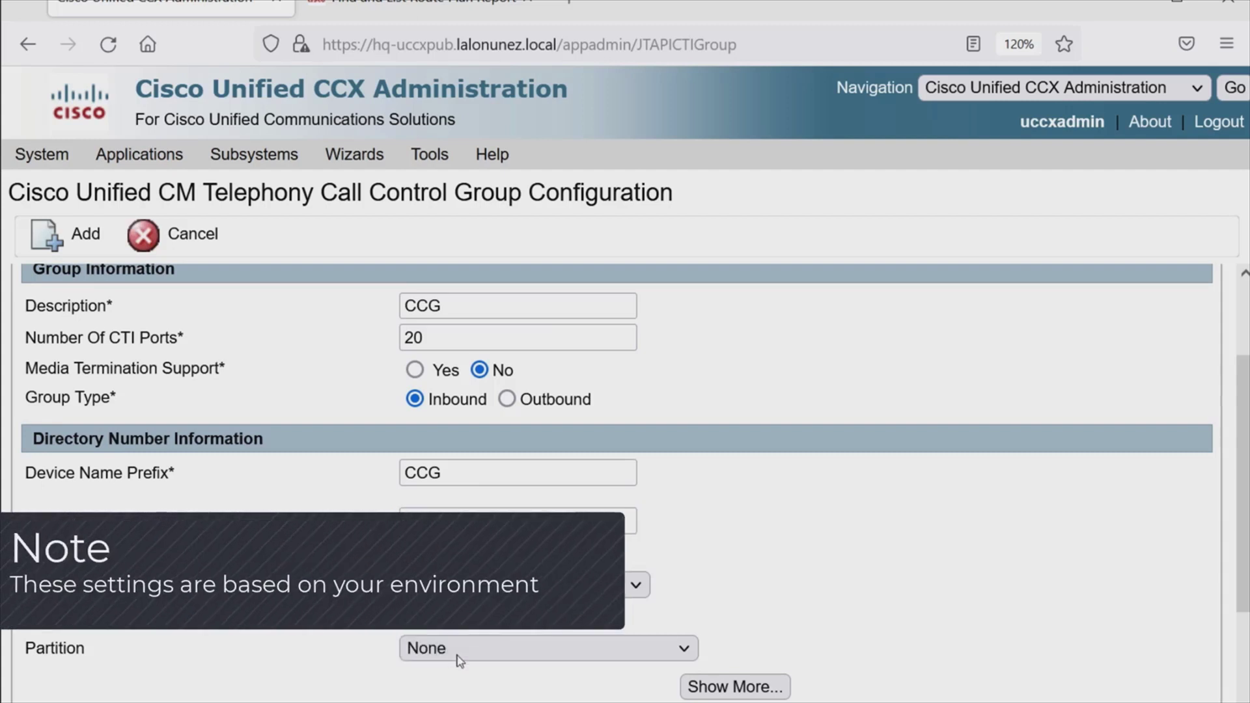
{"action": "left_click", "coordinate": [456, 585]}
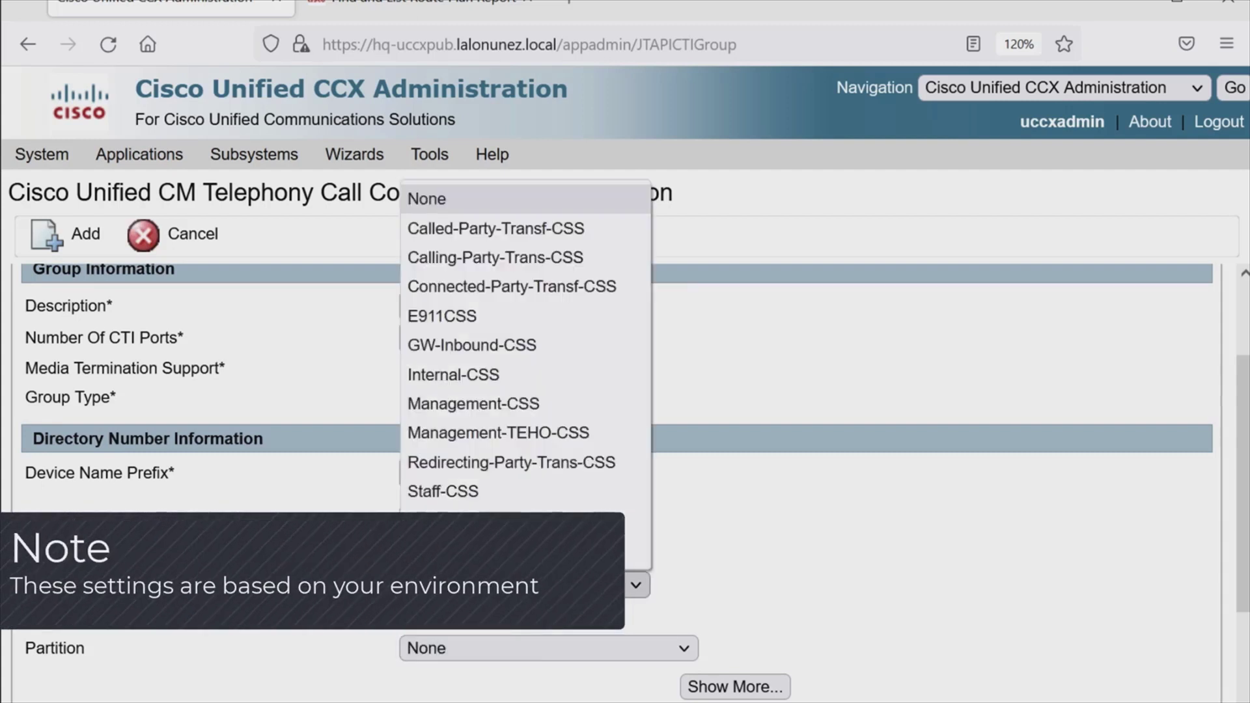
{"action": "left_click", "coordinate": [521, 377]}
{"action": "left_click", "coordinate": [442, 616]}
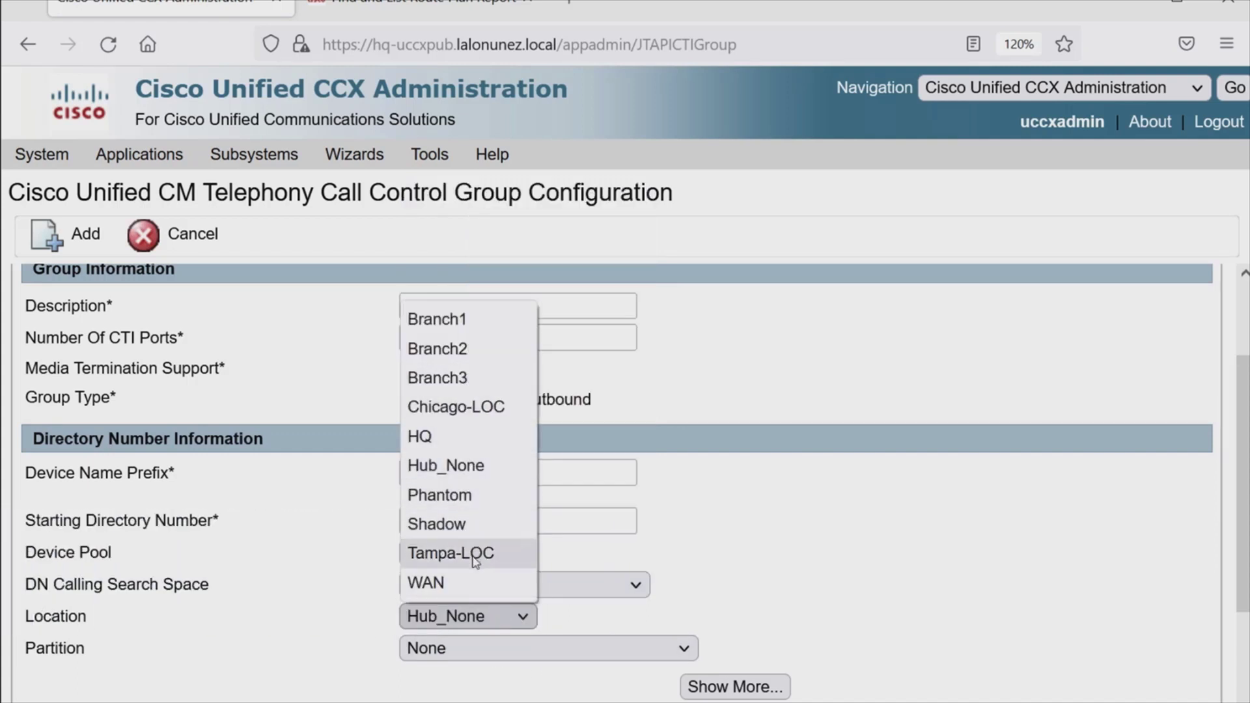
{"action": "left_click", "coordinate": [473, 554]}
{"action": "left_click", "coordinate": [612, 650]}
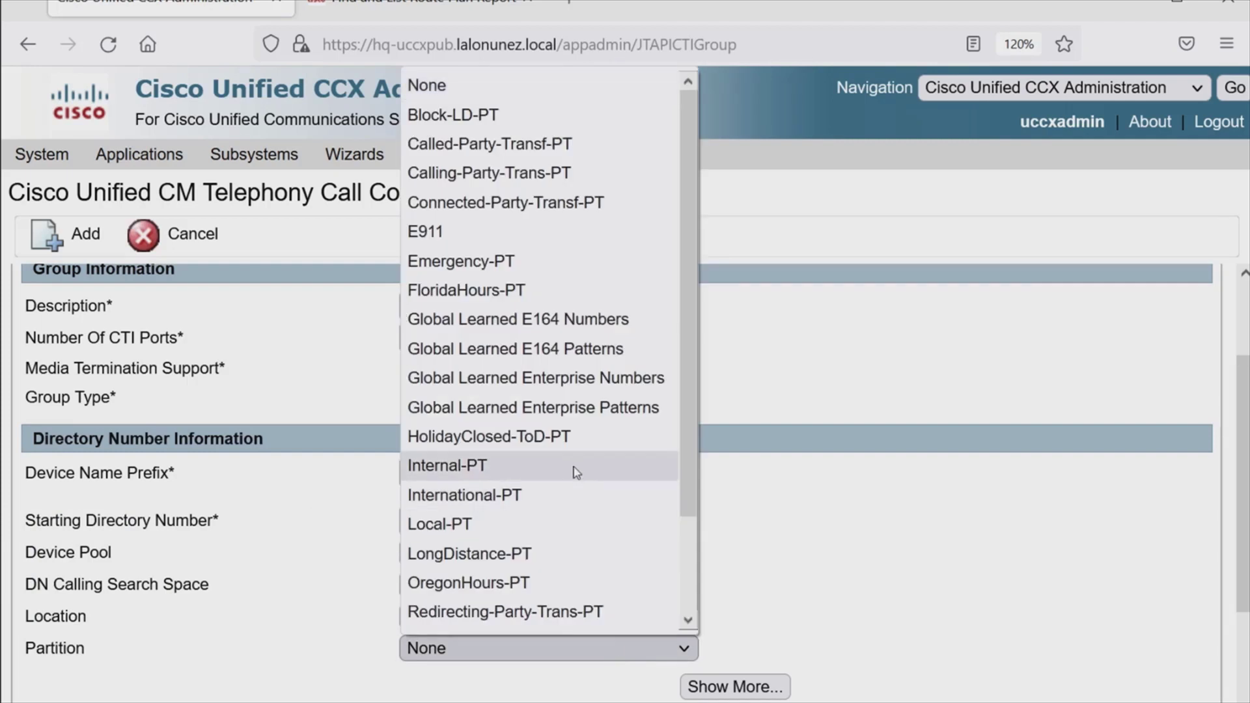
{"action": "left_click", "coordinate": [576, 472]}
- Set media resource group list Tampa-MRGL and both hold audio sources to 1-SampleAudioSource
{"action": "scroll", "coordinate": [725, 508], "scroll_direction": "down", "scroll_amount": 2}
{"action": "left_click", "coordinate": [737, 574]}
{"action": "scroll", "coordinate": [828, 557], "scroll_direction": "down", "scroll_amount": 2}
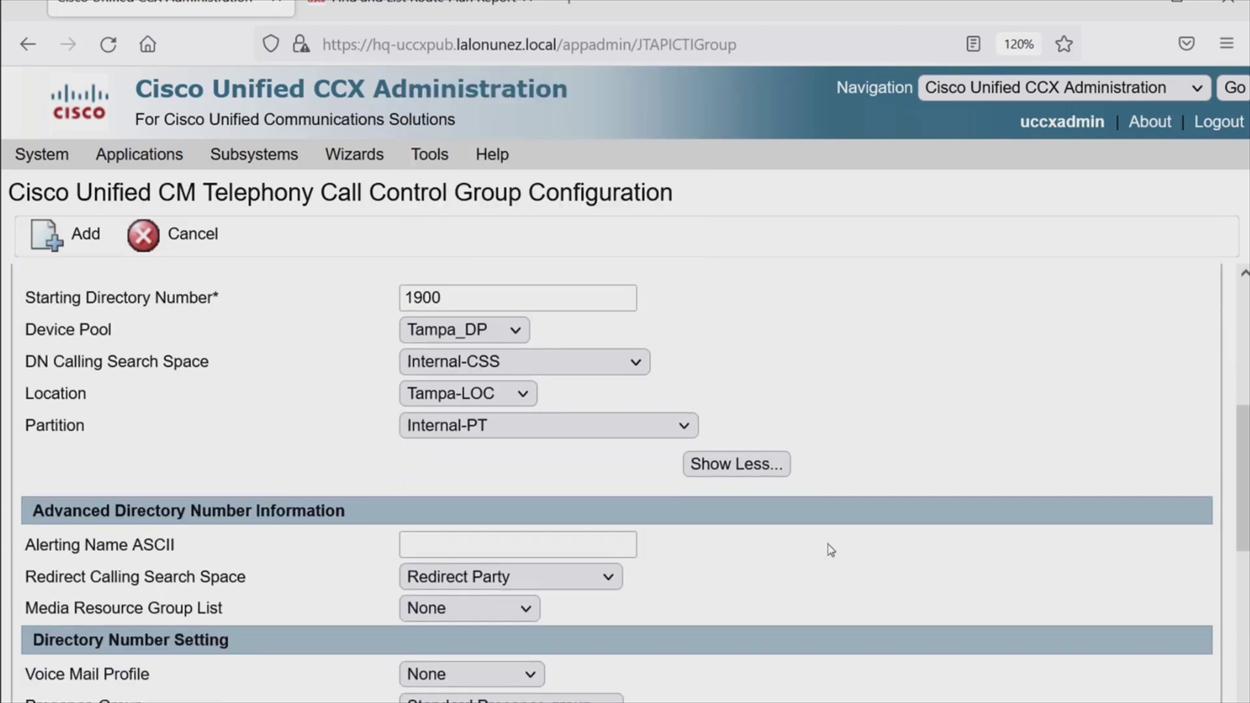
{"action": "scroll", "coordinate": [831, 550], "scroll_direction": "down", "scroll_amount": 3}
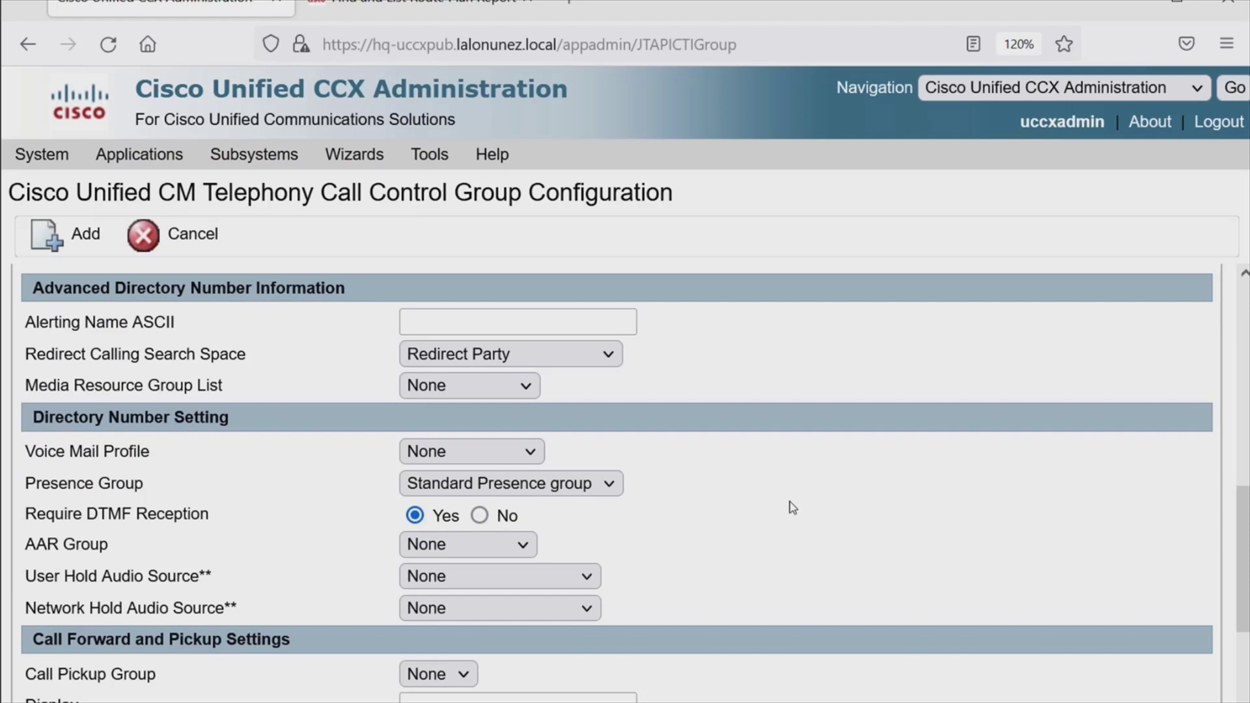
{"action": "left_click", "coordinate": [513, 384]}
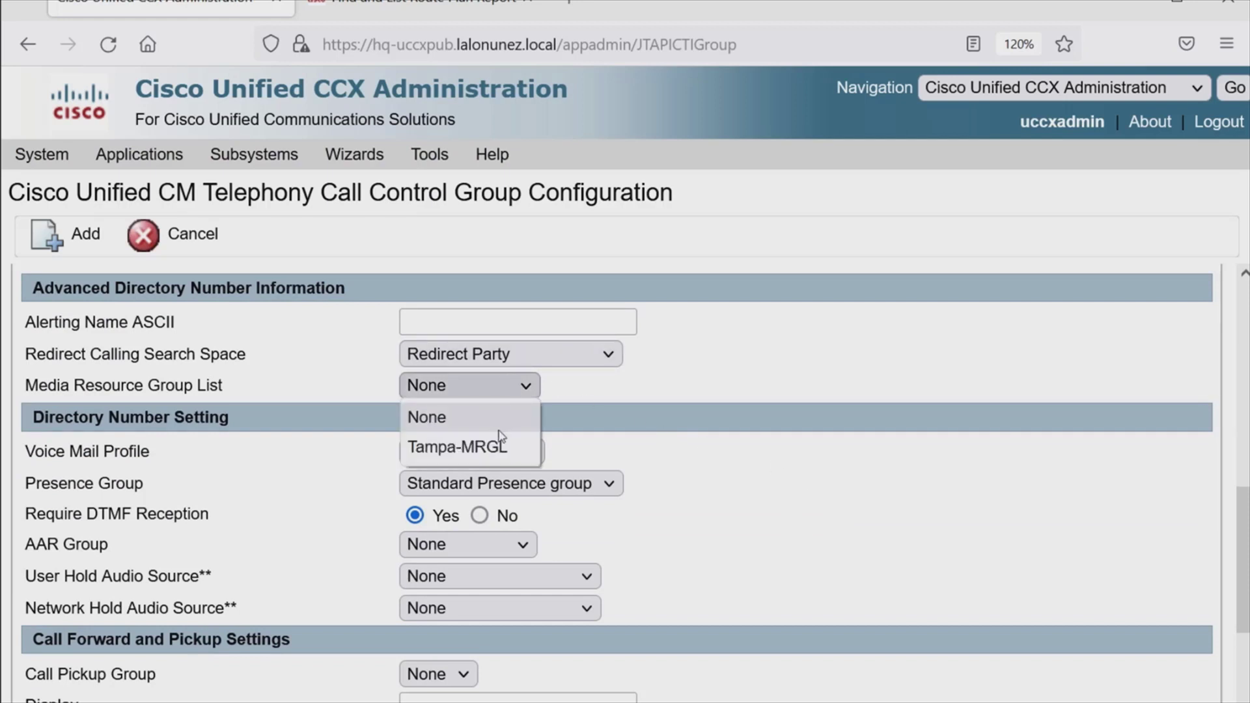
{"action": "left_click", "coordinate": [512, 441]}
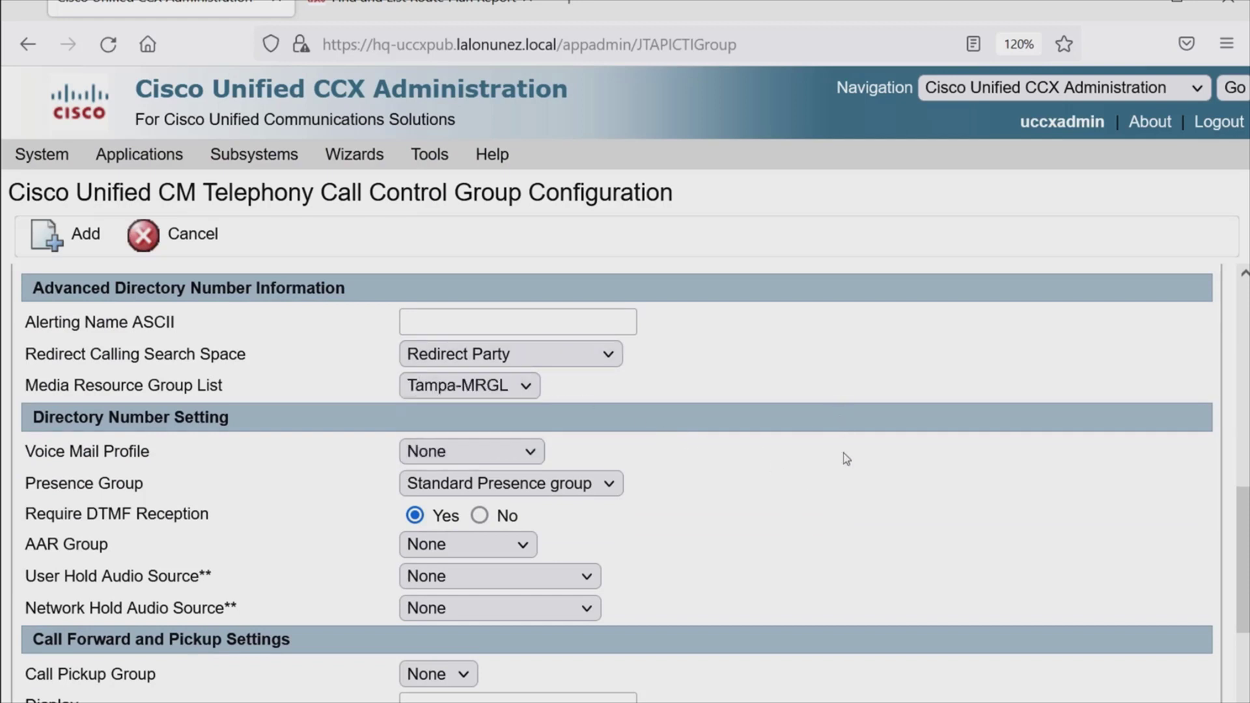
{"action": "left_click", "coordinate": [515, 574]}
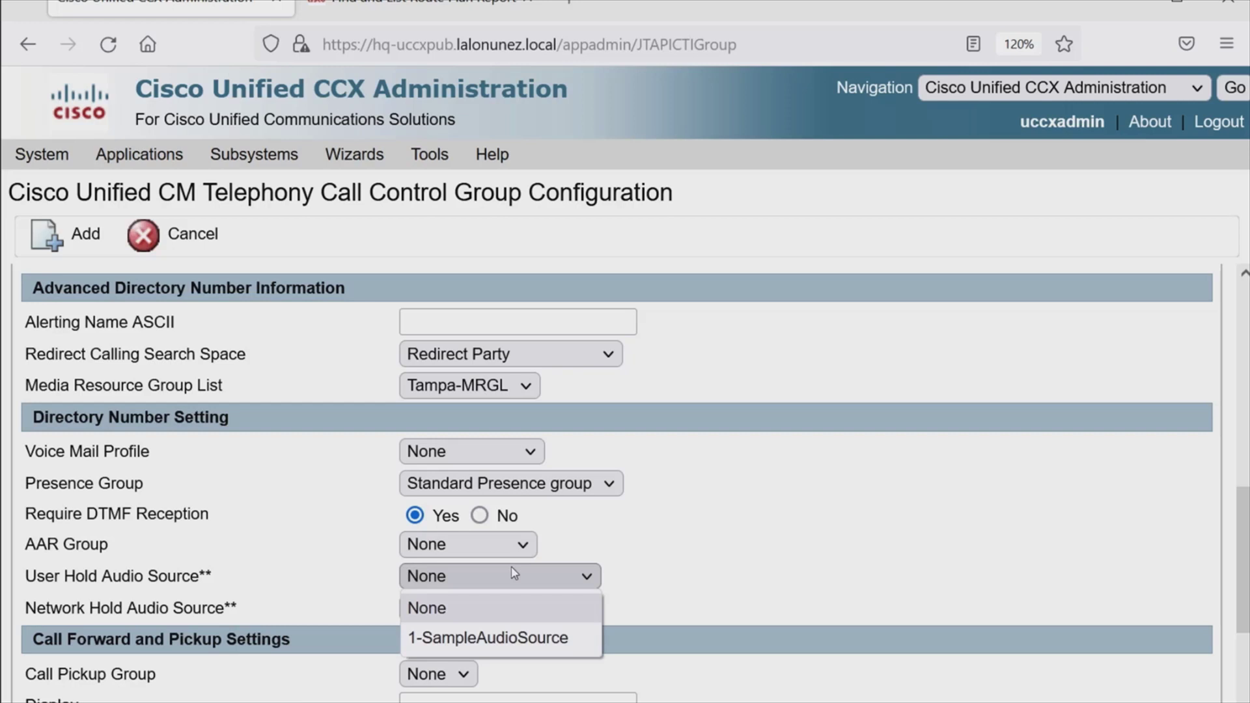
{"action": "left_click", "coordinate": [488, 637]}
{"action": "left_click", "coordinate": [505, 609]}
{"action": "left_click", "coordinate": [462, 671]}
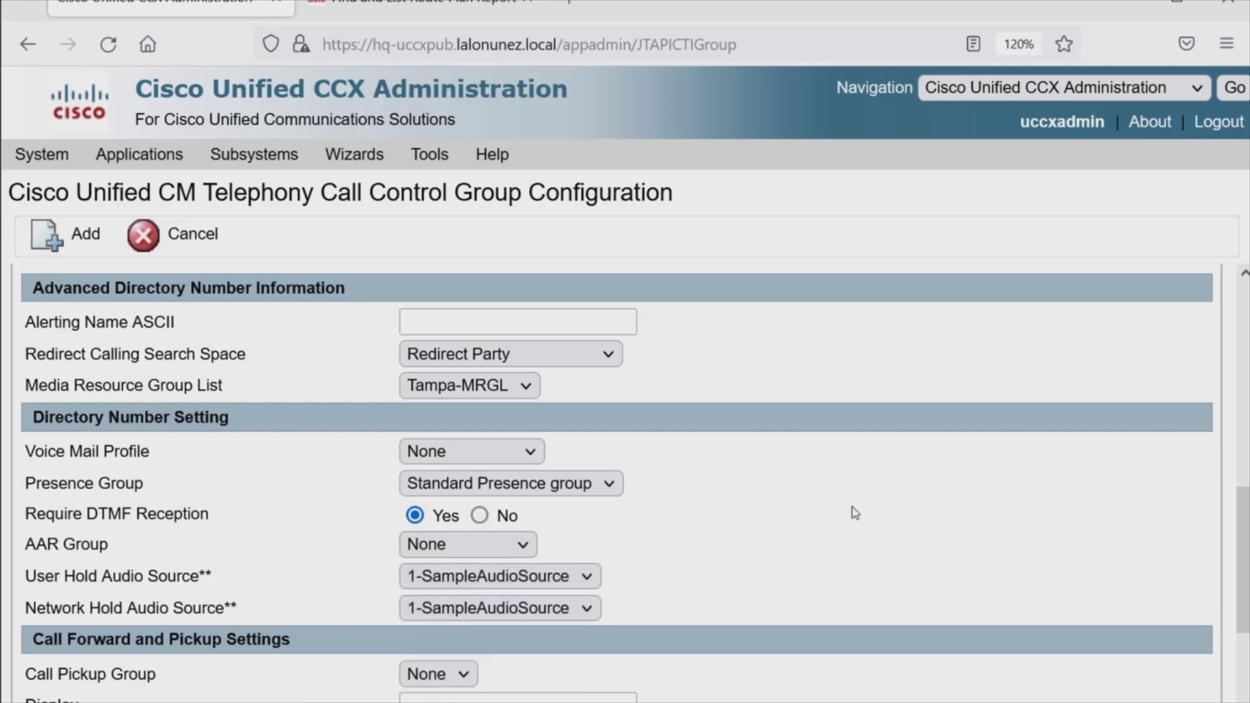
{"action": "scroll", "coordinate": [1243, 539], "scroll_direction": "down", "scroll_amount": 3}
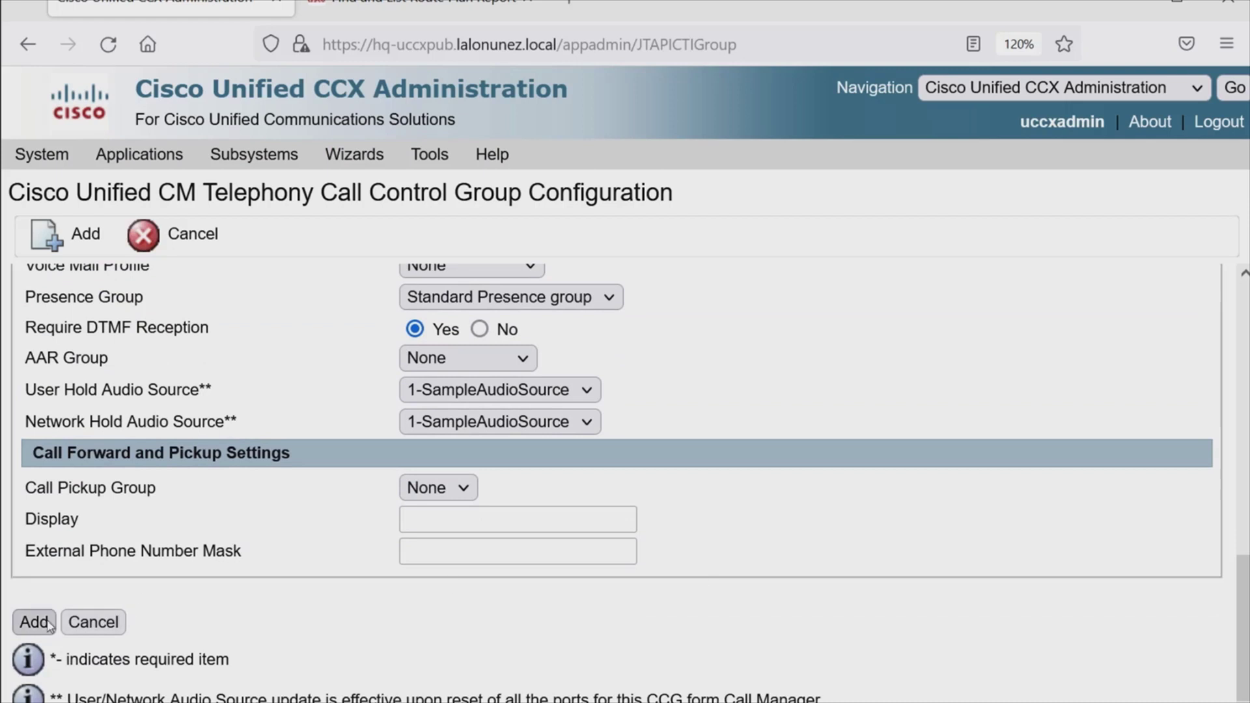
- Check the Unified CM phone list in the other tab, then return to the group form
{"action": "left_click", "coordinate": [423, 7]}
{"action": "mouse_move", "coordinate": [439, 144]}
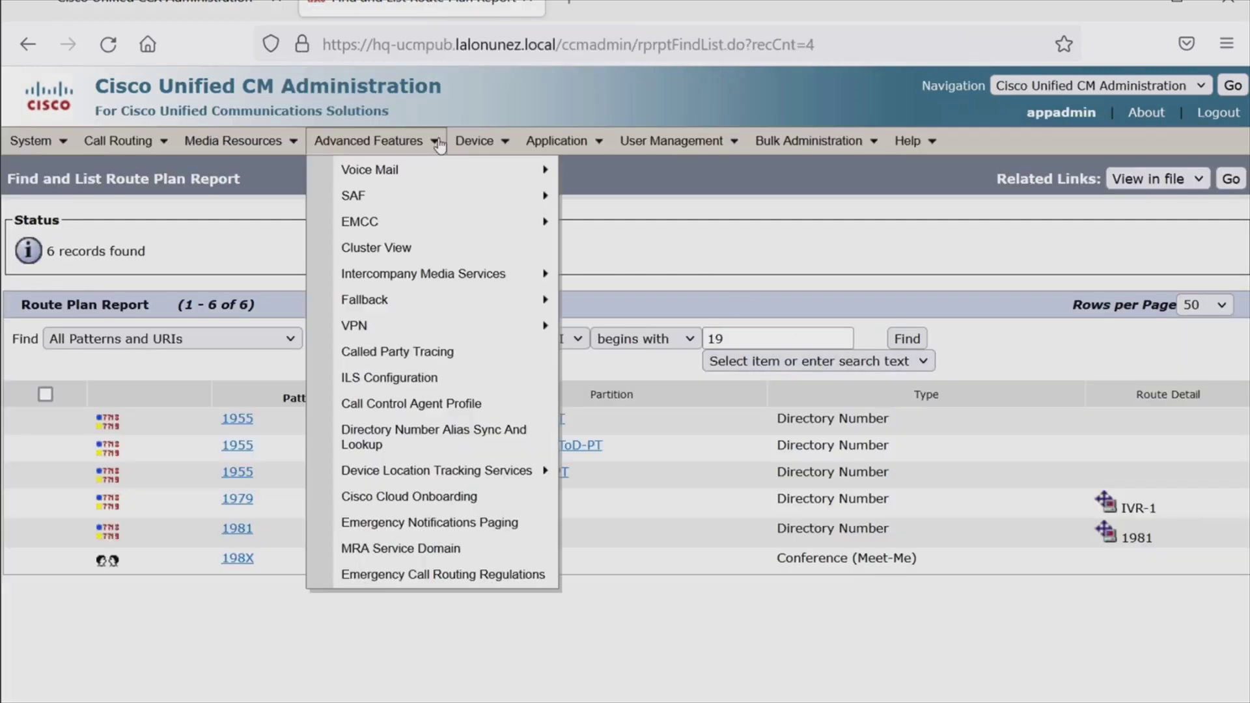
{"action": "left_click", "coordinate": [477, 248]}
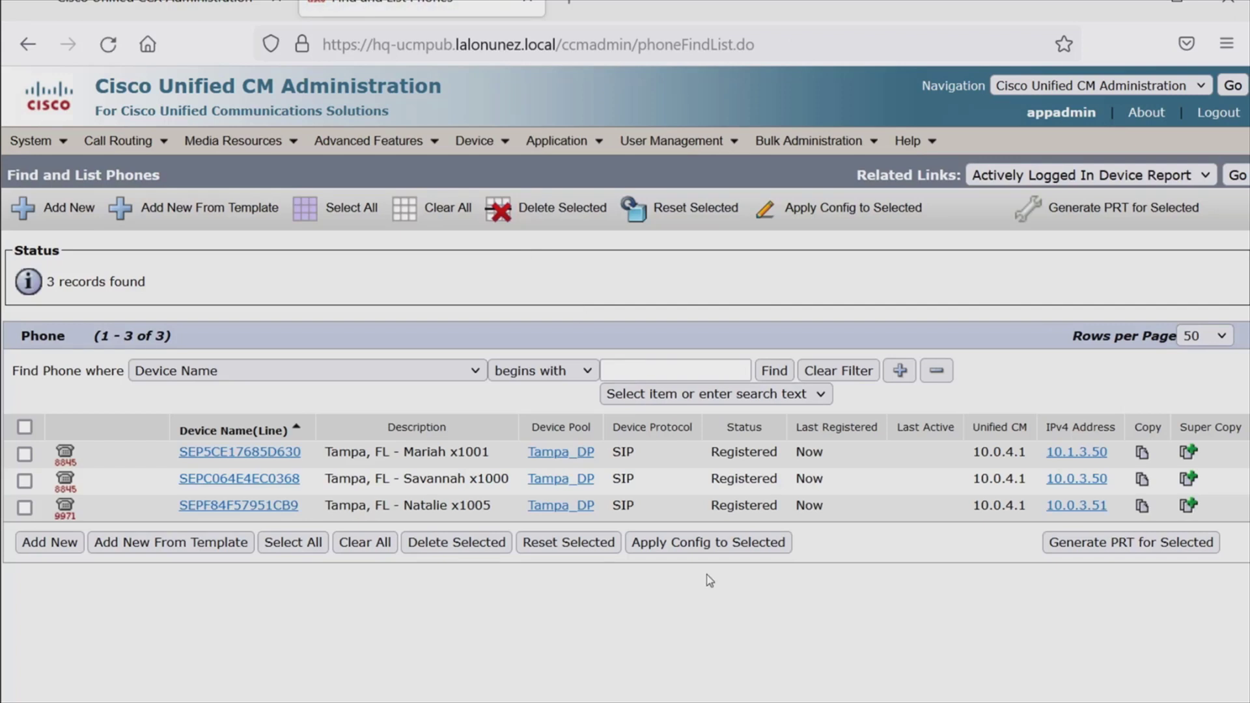
{"action": "mouse_move", "coordinate": [78, 337]}
{"action": "left_mouse_down"}
{"action": "mouse_move", "coordinate": [235, 330]}
{"action": "mouse_move", "coordinate": [134, 378]}
{"action": "left_mouse_up"}
{"action": "left_click", "coordinate": [169, 7]}
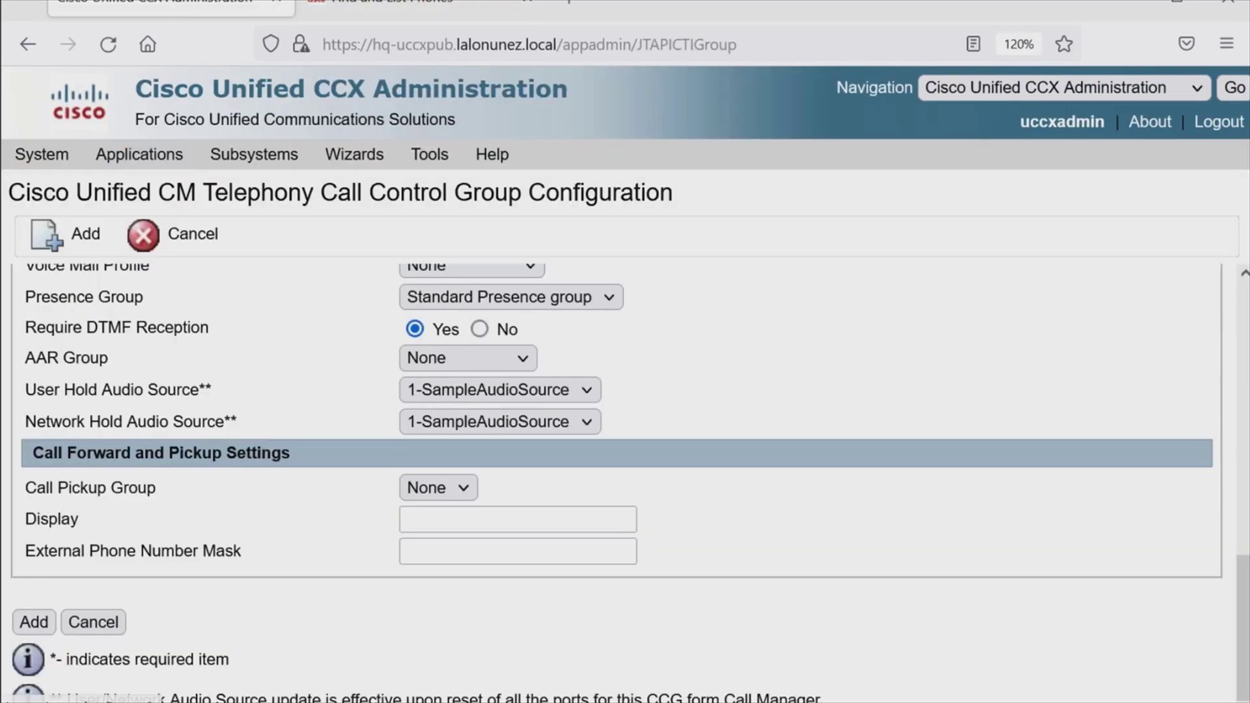
- Add the CCG group, annotate the success message, and return to the Unified CM phone list
{"action": "left_click", "coordinate": [34, 621]}
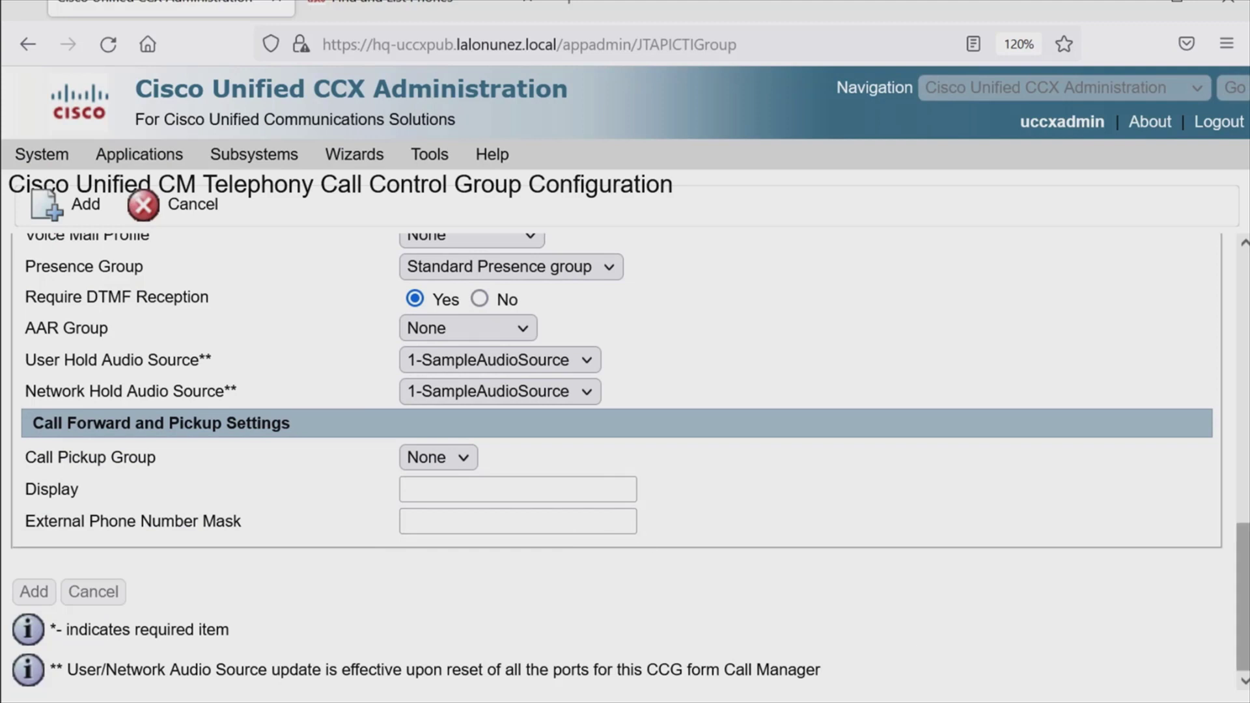
{"action": "left_click_drag", "start_coordinate": [1241, 586], "coordinate": [1241, 487]}
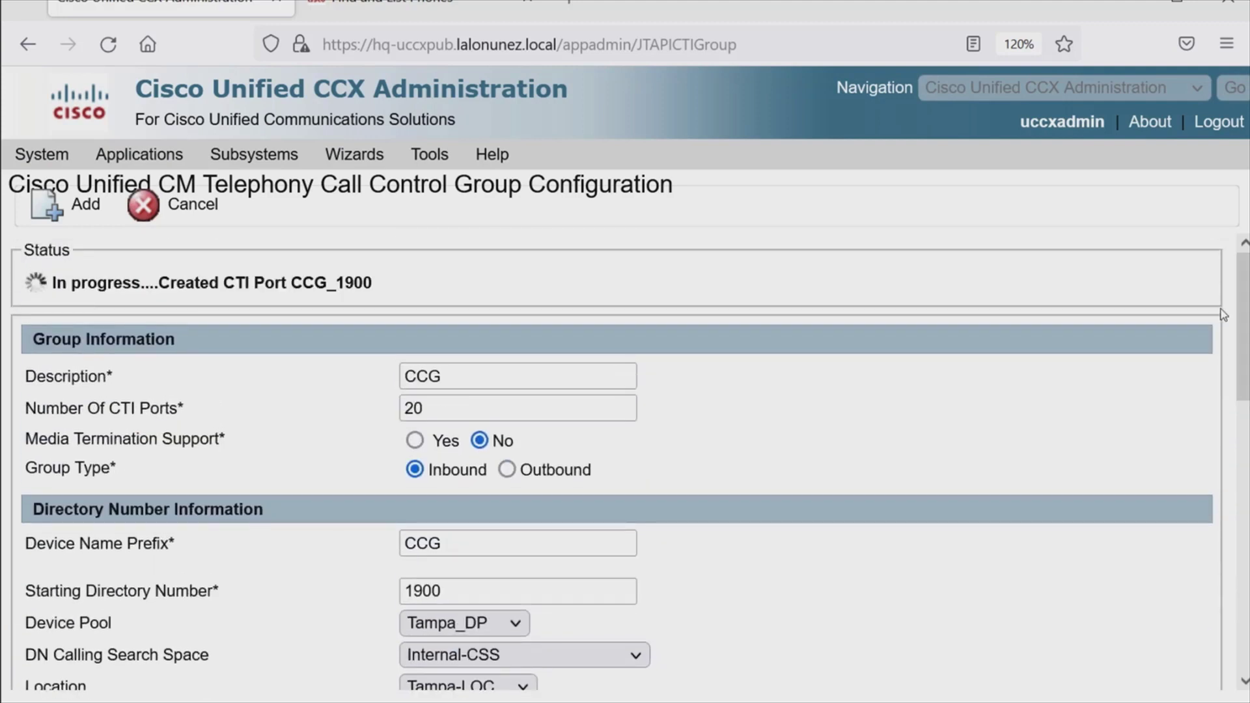
{"action": "mouse_move", "coordinate": [16, 263]}
{"action": "left_mouse_down"}
{"action": "mouse_move", "coordinate": [399, 273]}
{"action": "mouse_move", "coordinate": [140, 351]}
{"action": "left_mouse_up"}
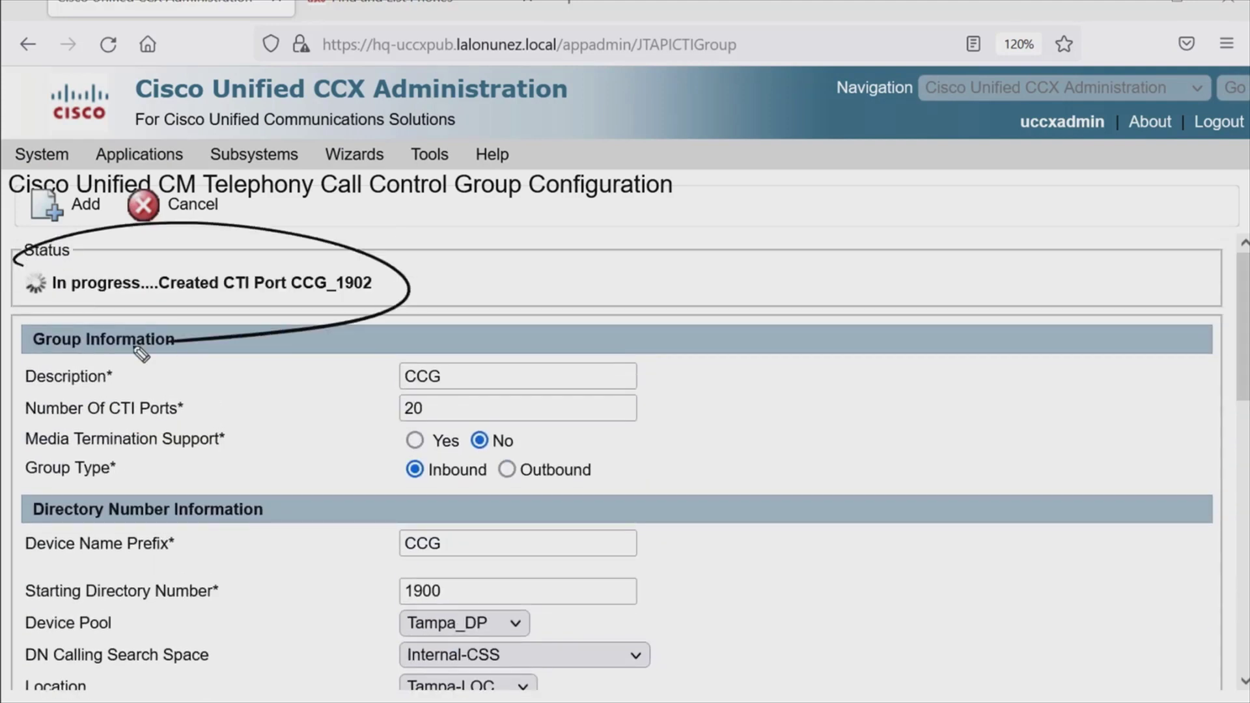
{"action": "key", "text": "Escape"}
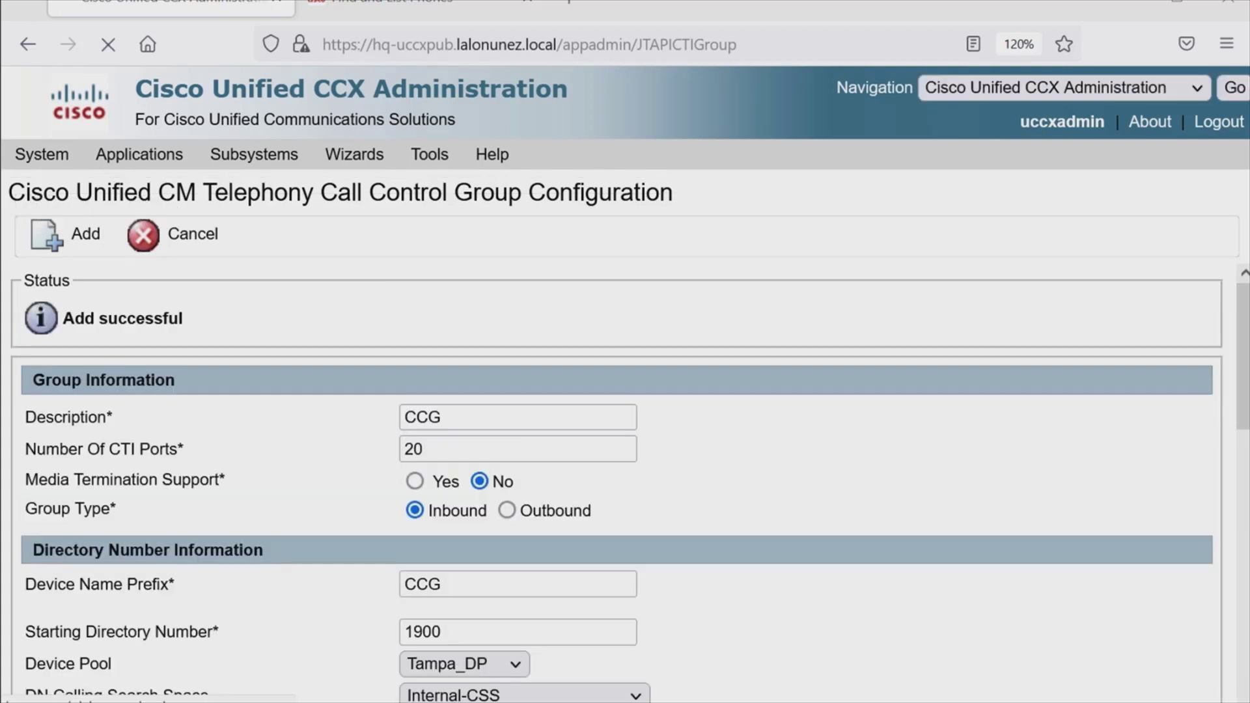
{"action": "left_click_drag", "start_coordinate": [456, 476], "coordinate": [566, 531]}
{"action": "key", "text": "Escape"}
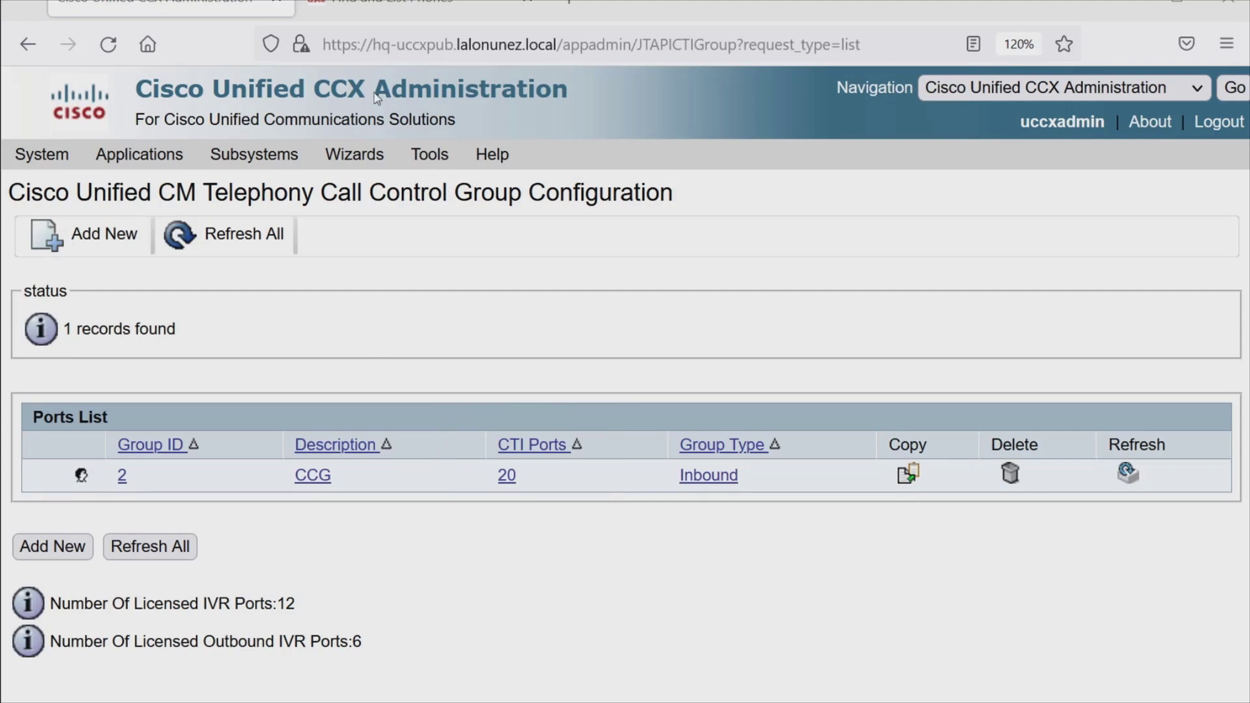
{"action": "left_click", "coordinate": [420, 7]}
{"action": "mouse_move", "coordinate": [130, 345]}
{"action": "left_mouse_down"}
{"action": "mouse_move", "coordinate": [72, 306]}
{"action": "mouse_move", "coordinate": [71, 365]}
{"action": "left_mouse_up"}
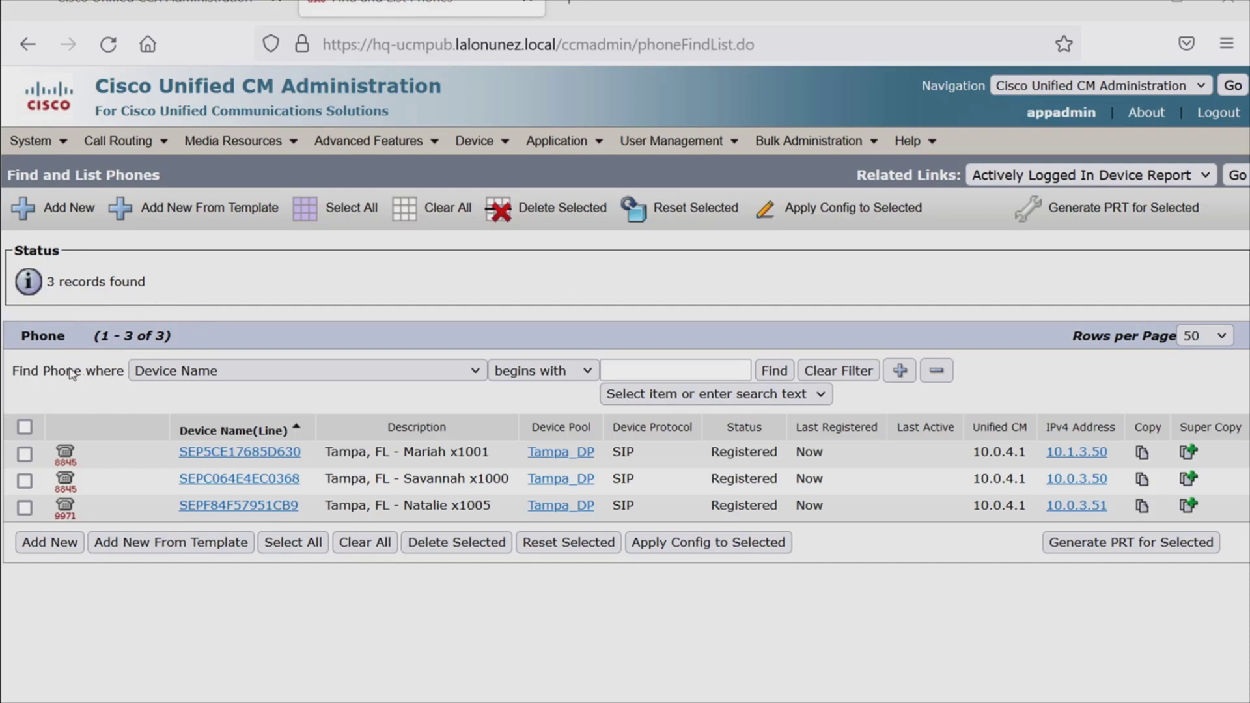
- Rerun the phone search to show 23 phones, including the registered CCG_19xx CTI ports
{"action": "left_click", "coordinate": [774, 371]}
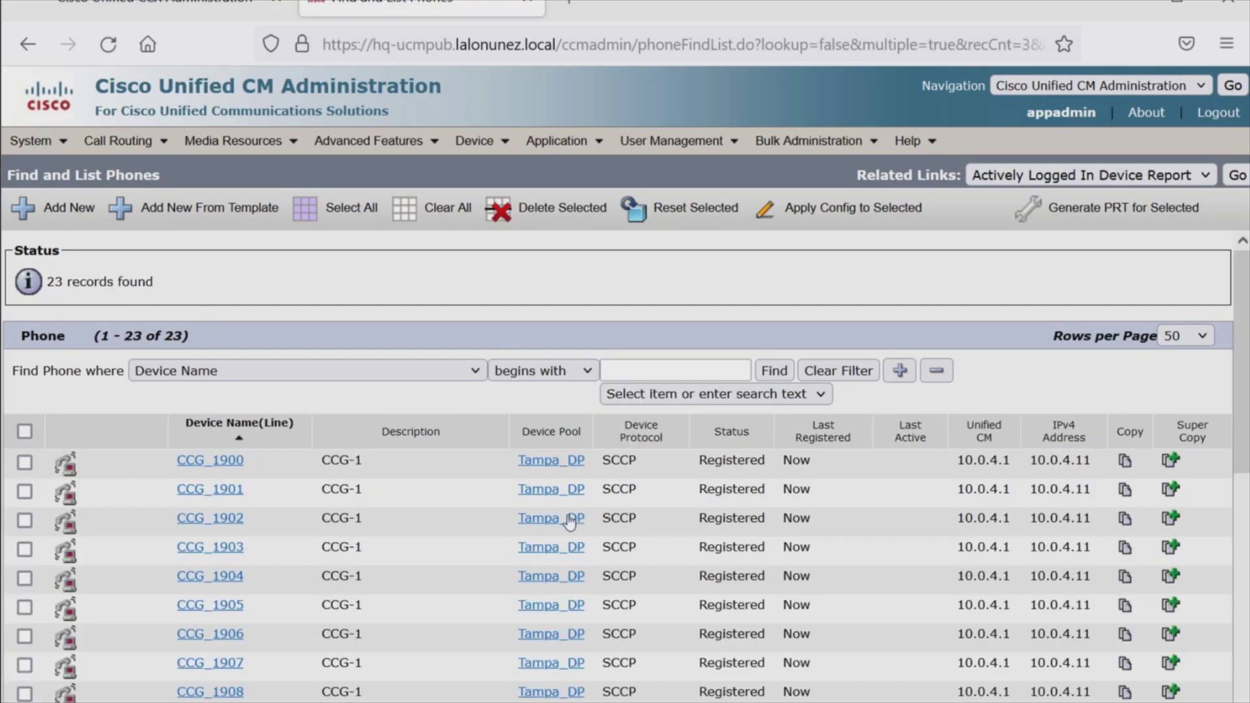
{"action": "scroll", "coordinate": [387, 534], "scroll_direction": "down", "scroll_amount": 3}
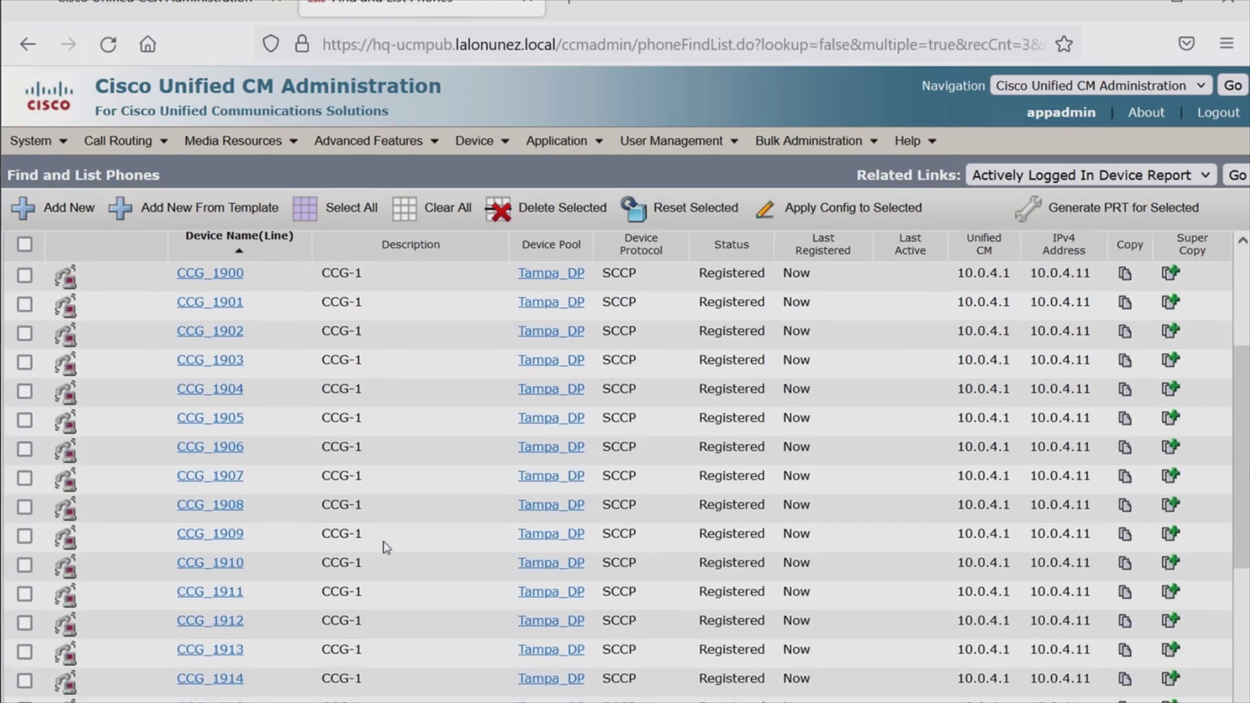
{"action": "scroll", "coordinate": [465, 529], "scroll_direction": "up", "scroll_amount": 3}
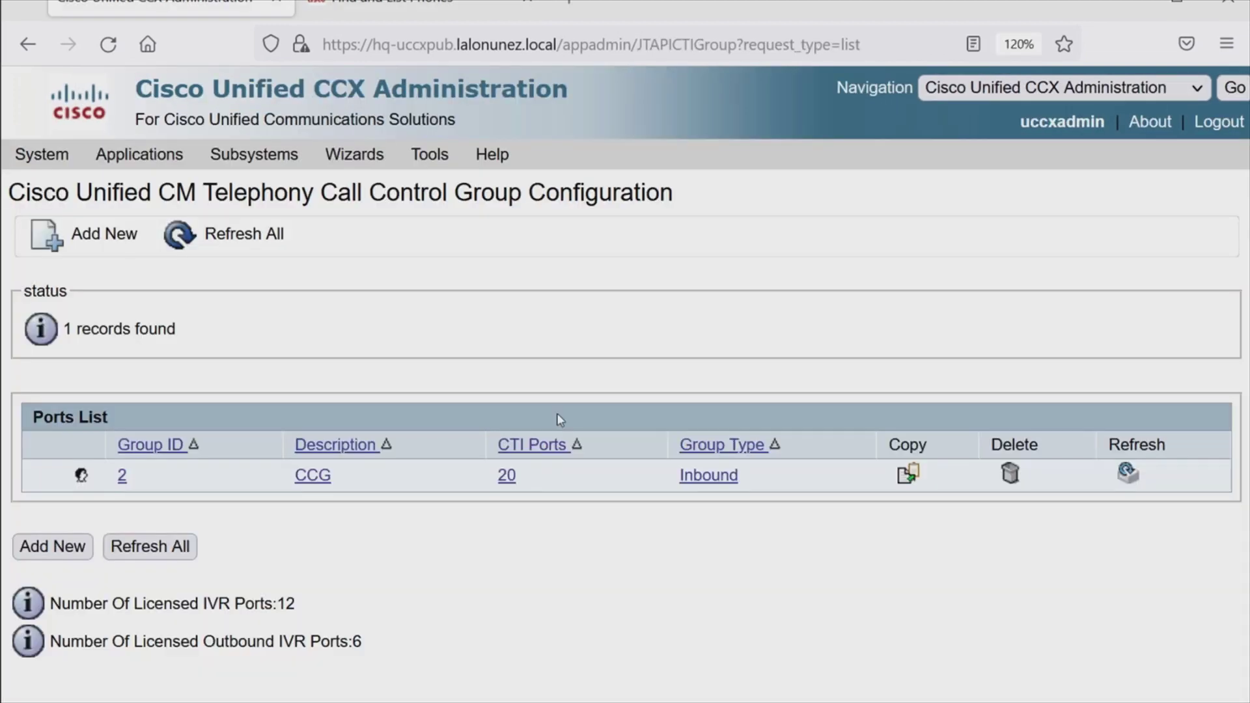
- From Application Management, open MainIVR and start a new Unified CM Telephony trigger
{"action": "mouse_move", "coordinate": [139, 155]}
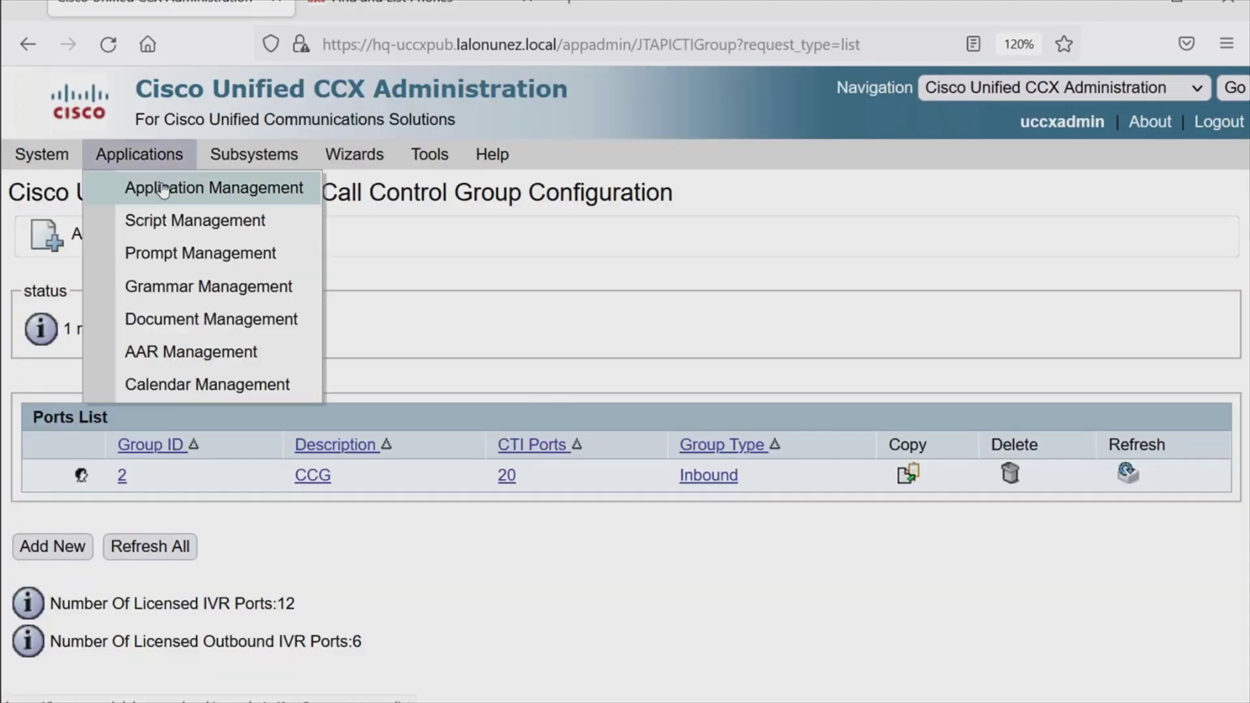
{"action": "left_click", "coordinate": [163, 189]}
{"action": "left_click", "coordinate": [123, 459]}
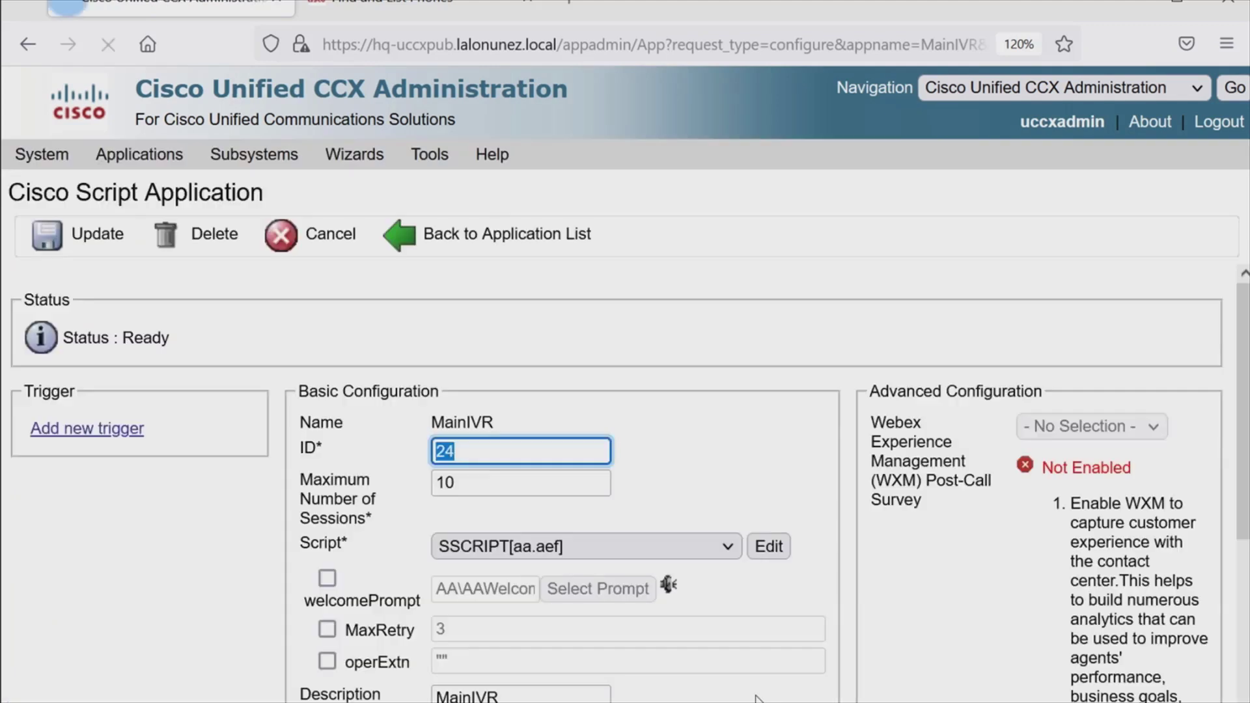
{"action": "left_click", "coordinate": [128, 431]}
{"action": "left_click", "coordinate": [56, 203]}
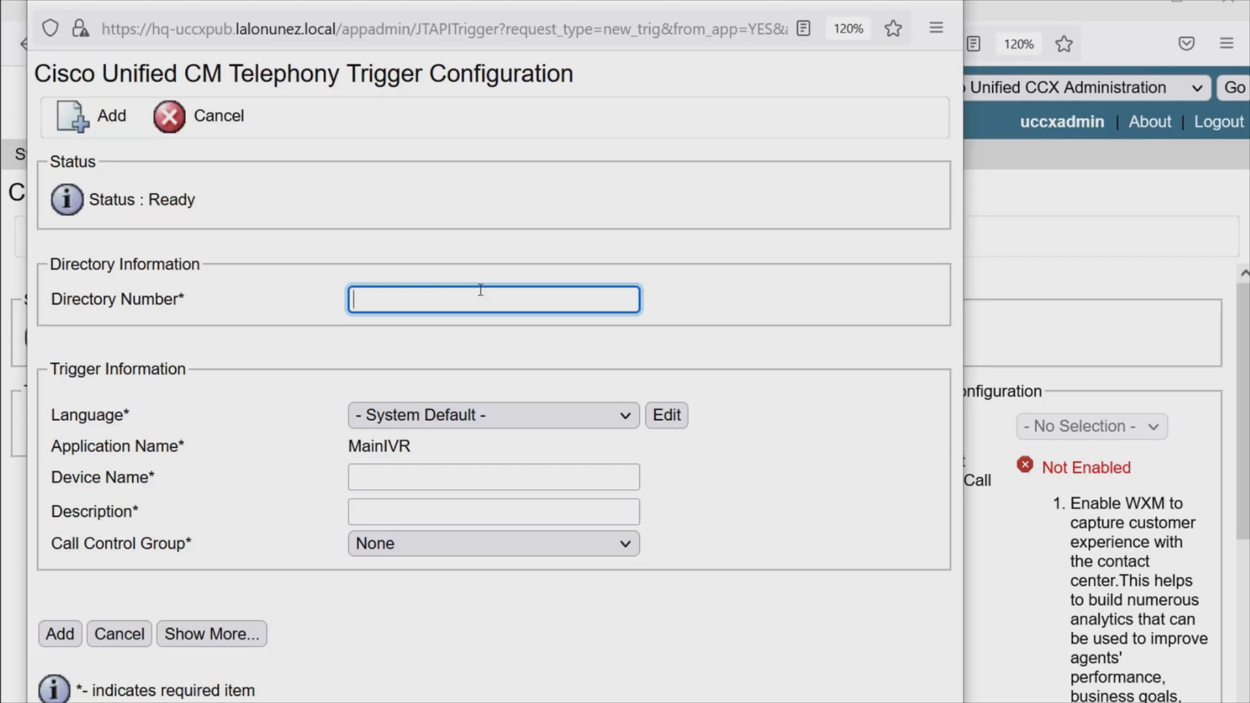
- Enter 1940 as the trigger's directory number
{"action": "left_click", "coordinate": [631, 449]}
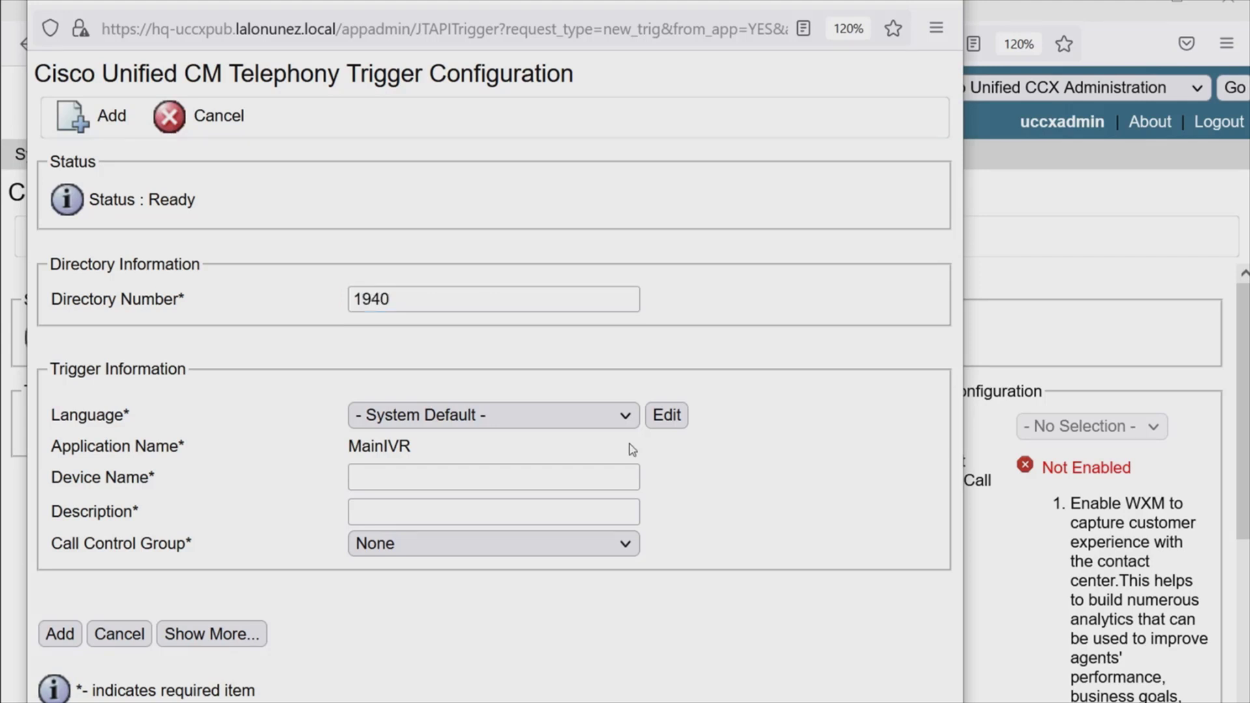
{"action": "mouse_move", "coordinate": [605, 396]}
{"action": "left_mouse_down"}
{"action": "mouse_move", "coordinate": [681, 357]}
{"action": "mouse_move", "coordinate": [775, 398]}
{"action": "mouse_move", "coordinate": [822, 384]}
{"action": "left_mouse_up"}
{"action": "left_click_drag", "start_coordinate": [733, 418], "coordinate": [838, 410]}
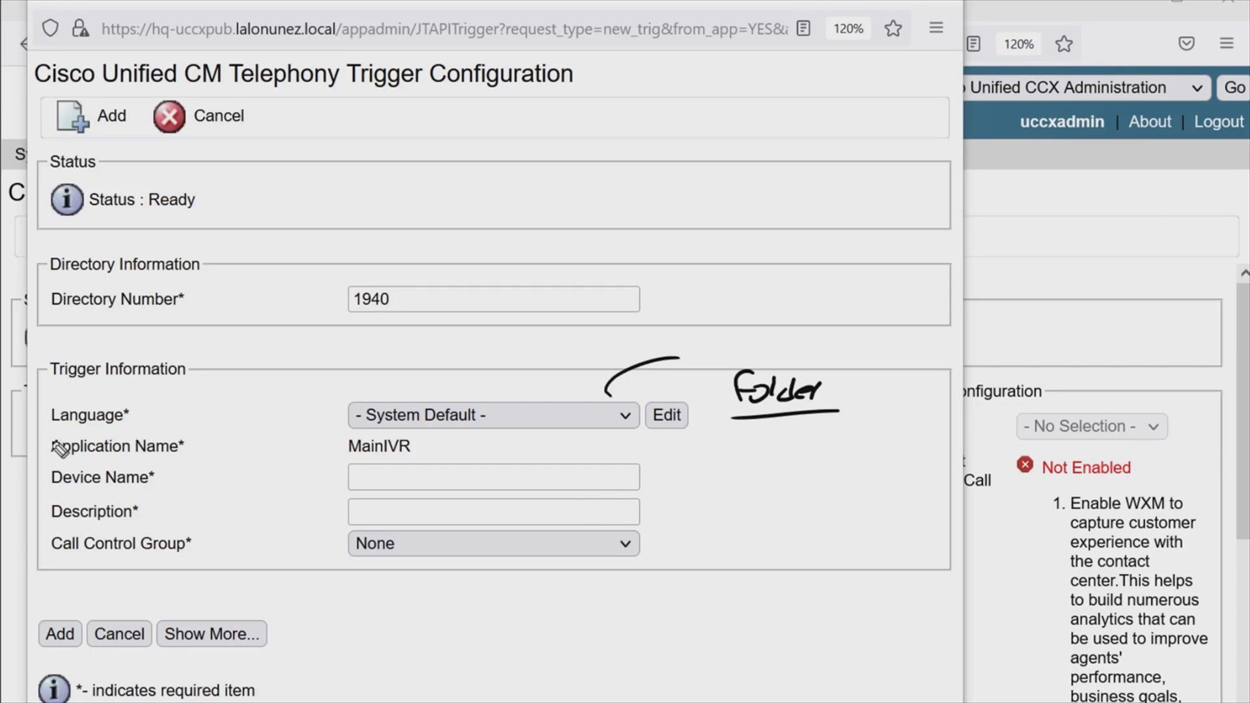
{"action": "left_click_drag", "start_coordinate": [134, 426], "coordinate": [61, 430]}
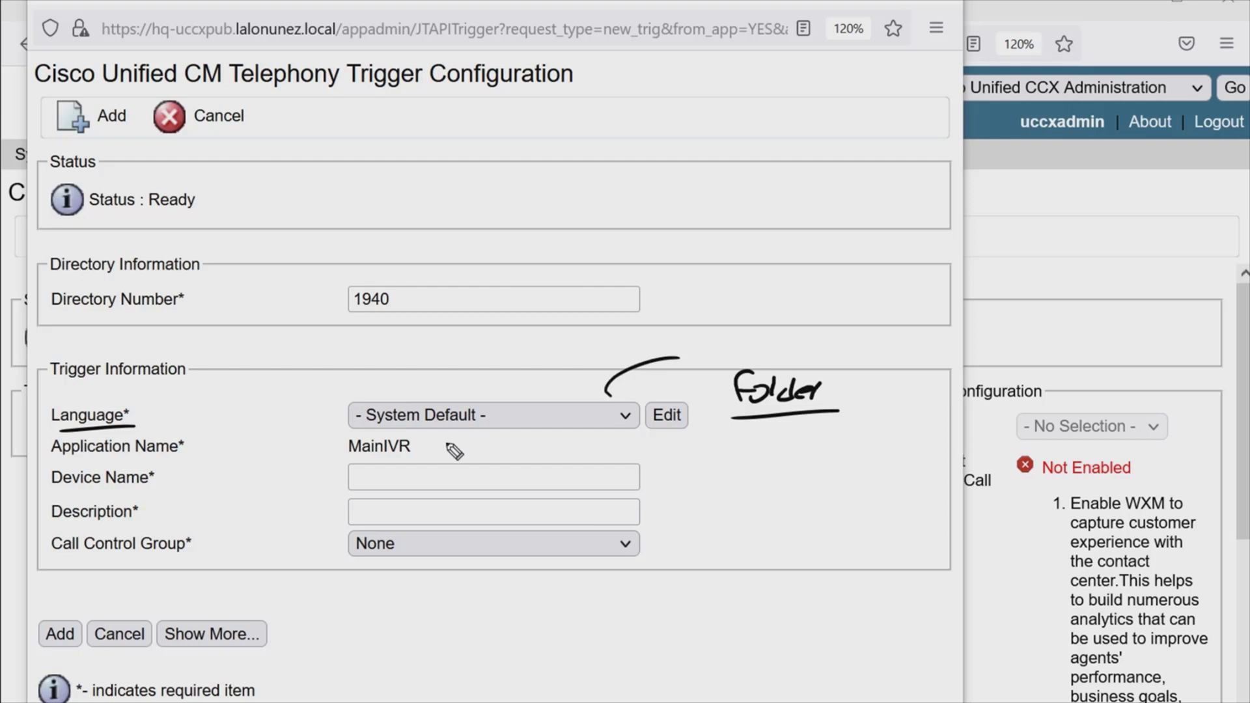
{"action": "key", "text": "Escape"}
{"action": "mouse_move", "coordinate": [325, 445]}
{"action": "left_mouse_down"}
{"action": "mouse_move", "coordinate": [268, 445]}
{"action": "mouse_move", "coordinate": [335, 442]}
{"action": "mouse_move", "coordinate": [325, 449]}
{"action": "left_mouse_up"}
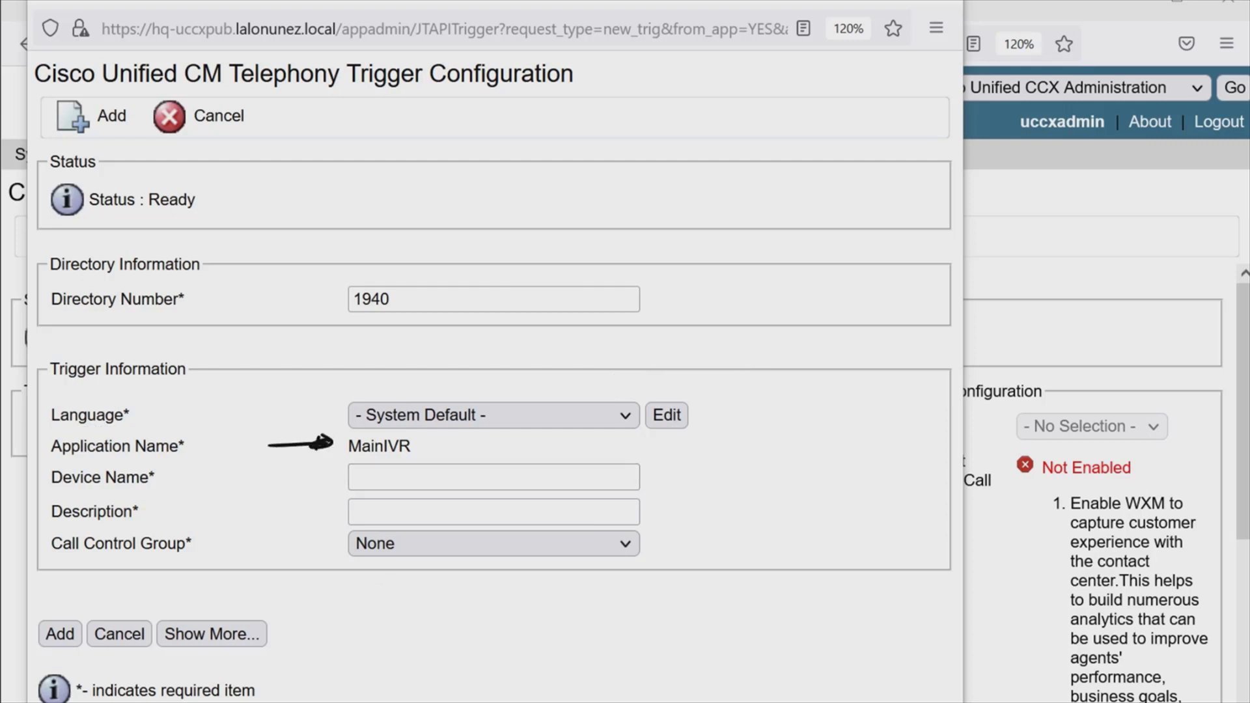
{"action": "key", "text": "Escape"}
- Set device name and description to MainIVR, choose call control group CCG(2), and show more settings
{"action": "left_click", "coordinate": [433, 470]}
{"action": "type", "text": "MainIVR"}
{"action": "key", "text": "Tab"}
{"action": "type", "text": "MainIVR"}
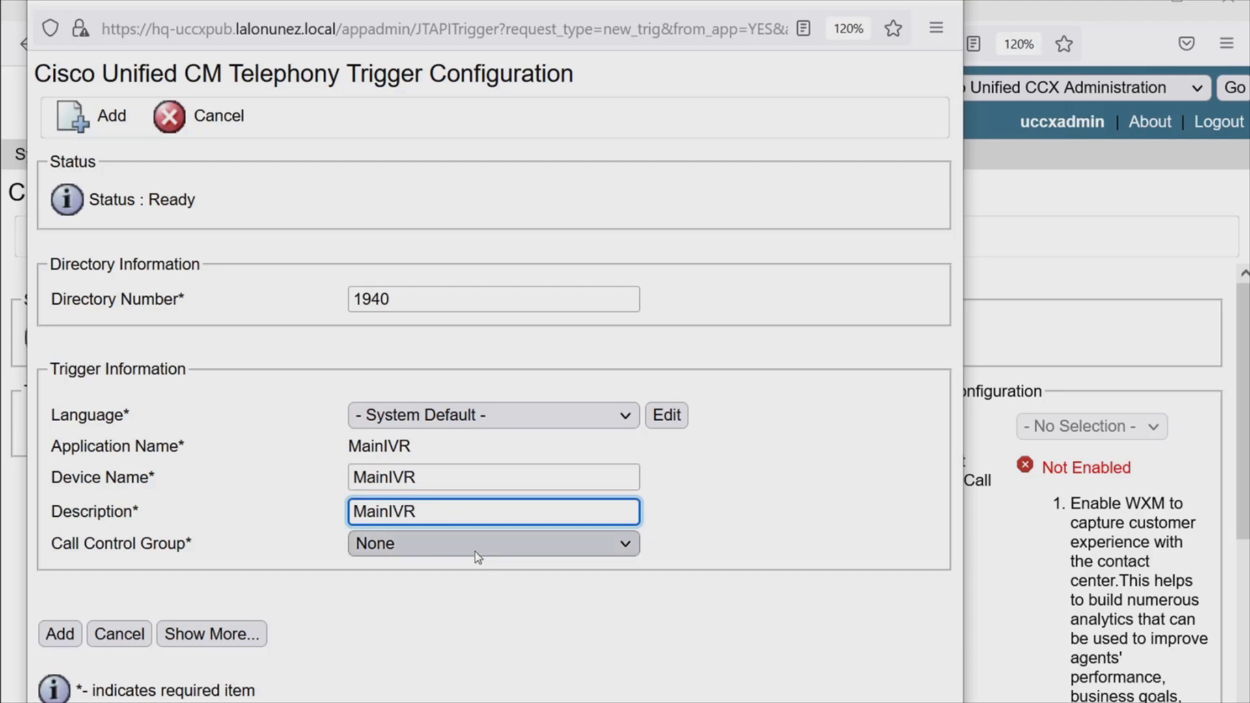
{"action": "left_click", "coordinate": [440, 545]}
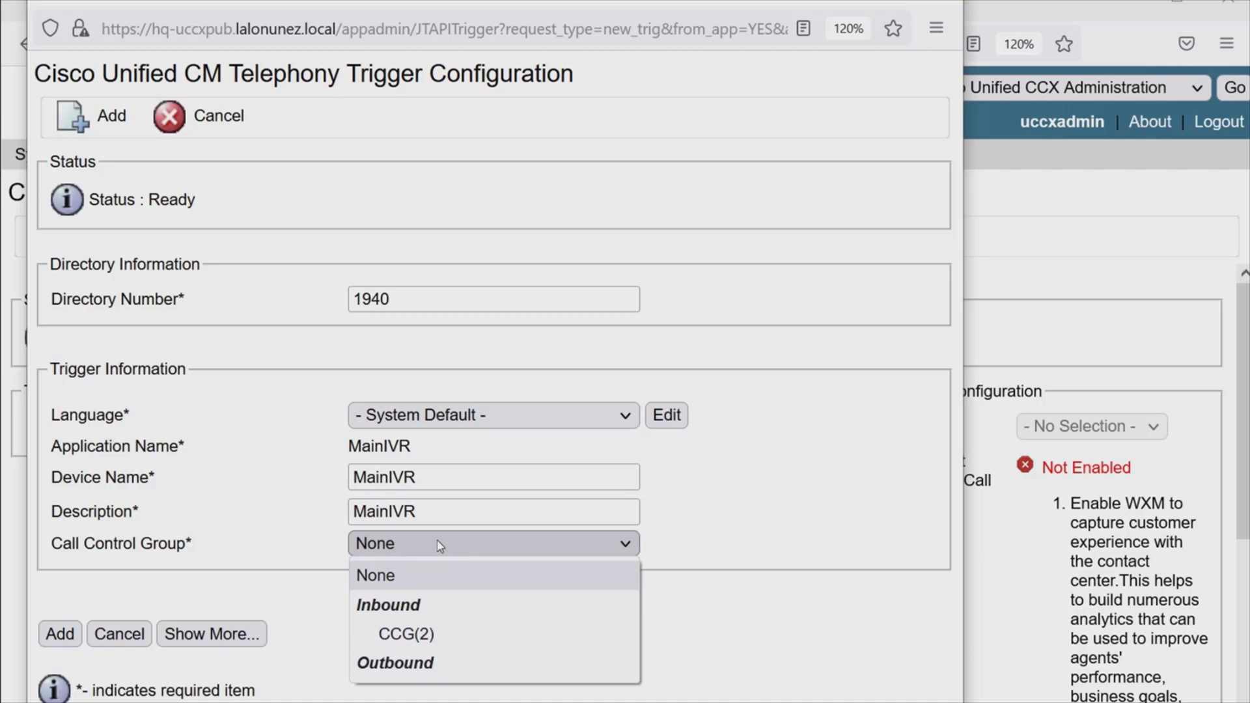
{"action": "left_click", "coordinate": [445, 635]}
{"action": "left_click", "coordinate": [212, 634]}
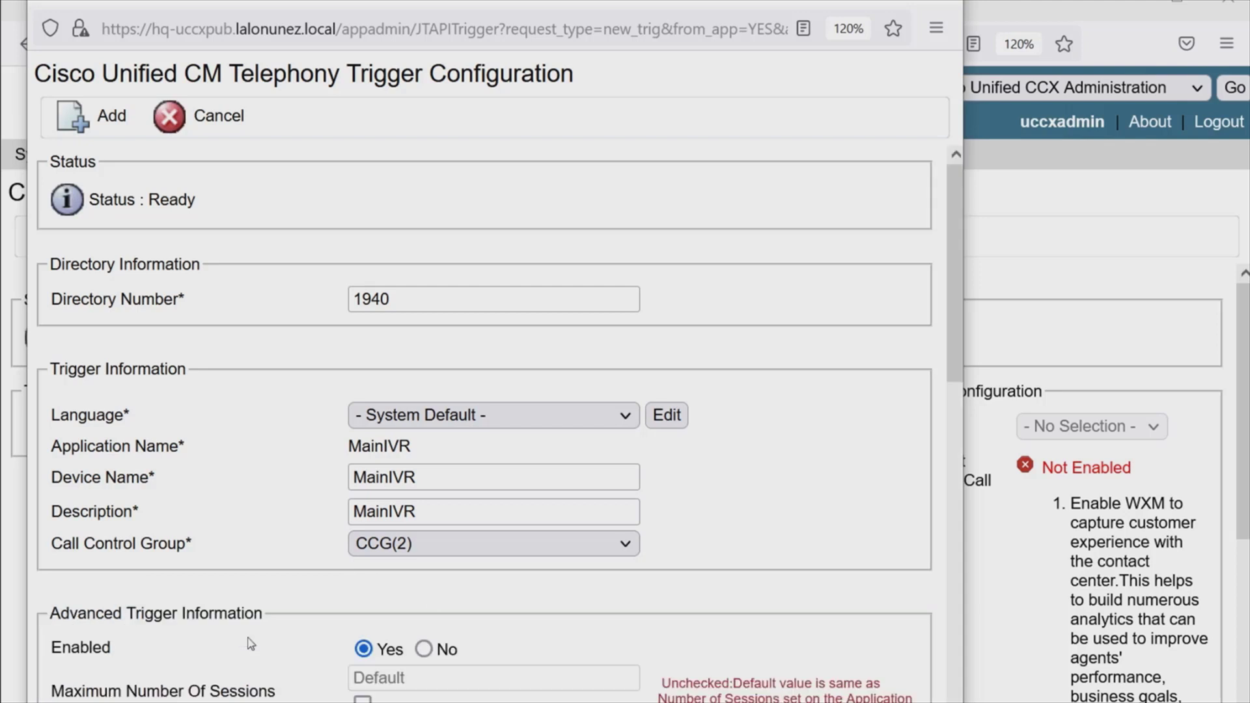
{"action": "scroll", "coordinate": [797, 524], "scroll_direction": "down", "scroll_amount": 2}
{"action": "mouse_move", "coordinate": [317, 503]}
{"action": "left_mouse_down"}
{"action": "mouse_move", "coordinate": [318, 525]}
{"action": "mouse_move", "coordinate": [335, 528]}
{"action": "mouse_move", "coordinate": [321, 533]}
{"action": "left_mouse_up"}
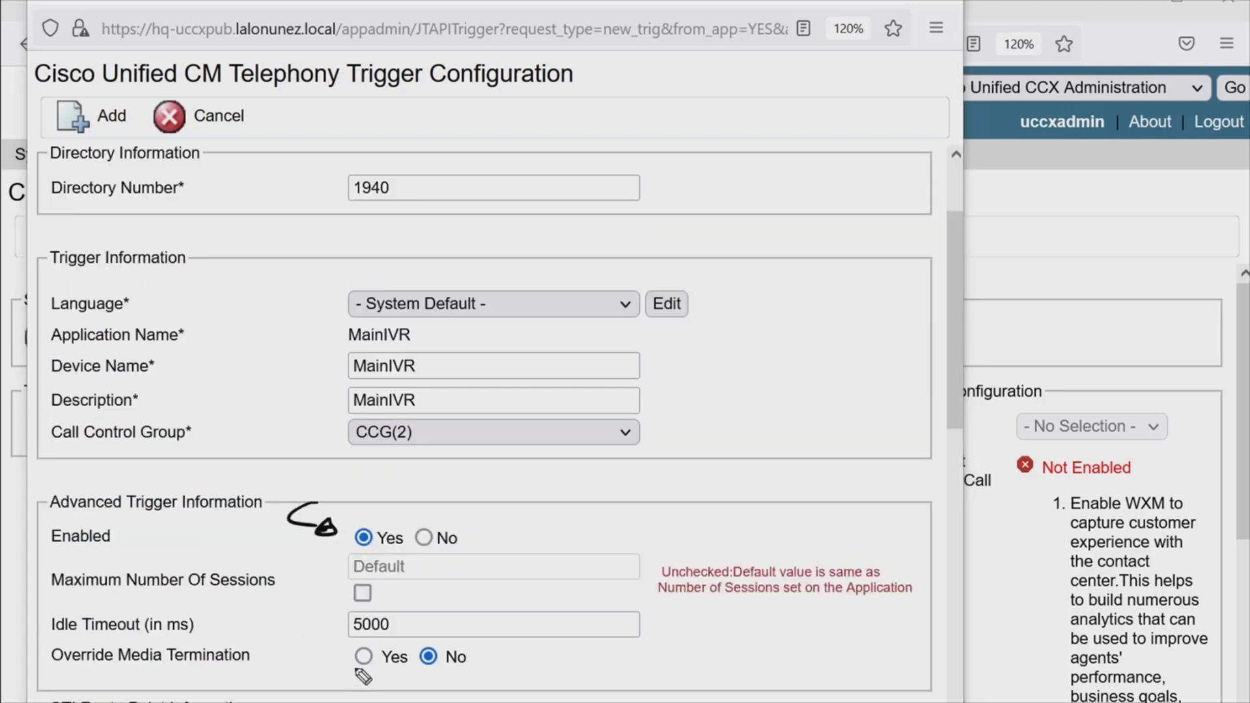
{"action": "left_click_drag", "start_coordinate": [257, 593], "coordinate": [118, 593]}
{"action": "mouse_move", "coordinate": [331, 568]}
{"action": "left_mouse_down"}
{"action": "mouse_move", "coordinate": [355, 548]}
{"action": "mouse_move", "coordinate": [359, 609]}
{"action": "left_mouse_up"}
{"action": "left_click_drag", "start_coordinate": [689, 541], "coordinate": [713, 548]}
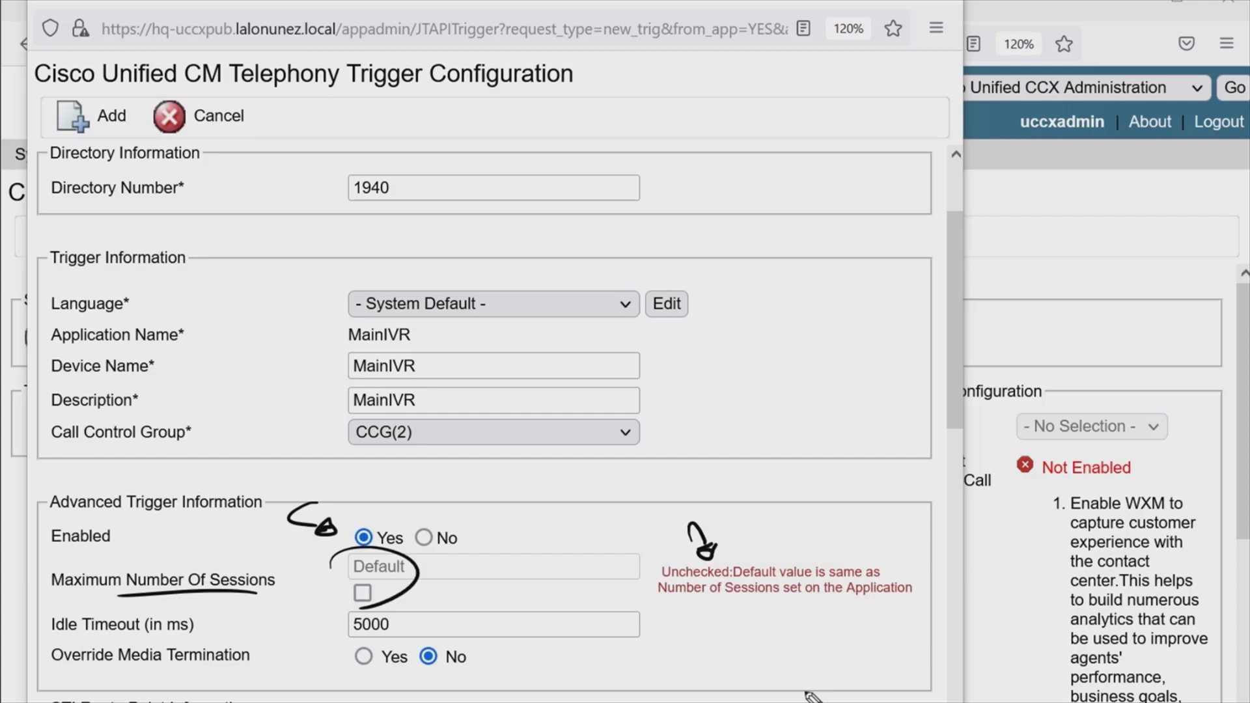
{"action": "scroll", "coordinate": [959, 381], "scroll_direction": "down", "scroll_amount": 3}
{"action": "left_click_drag", "start_coordinate": [959, 381], "coordinate": [966, 438]}
- Set the trigger's device pool to Tampa_DP and location to Tampa-LOC
{"action": "left_click", "coordinate": [441, 521]}
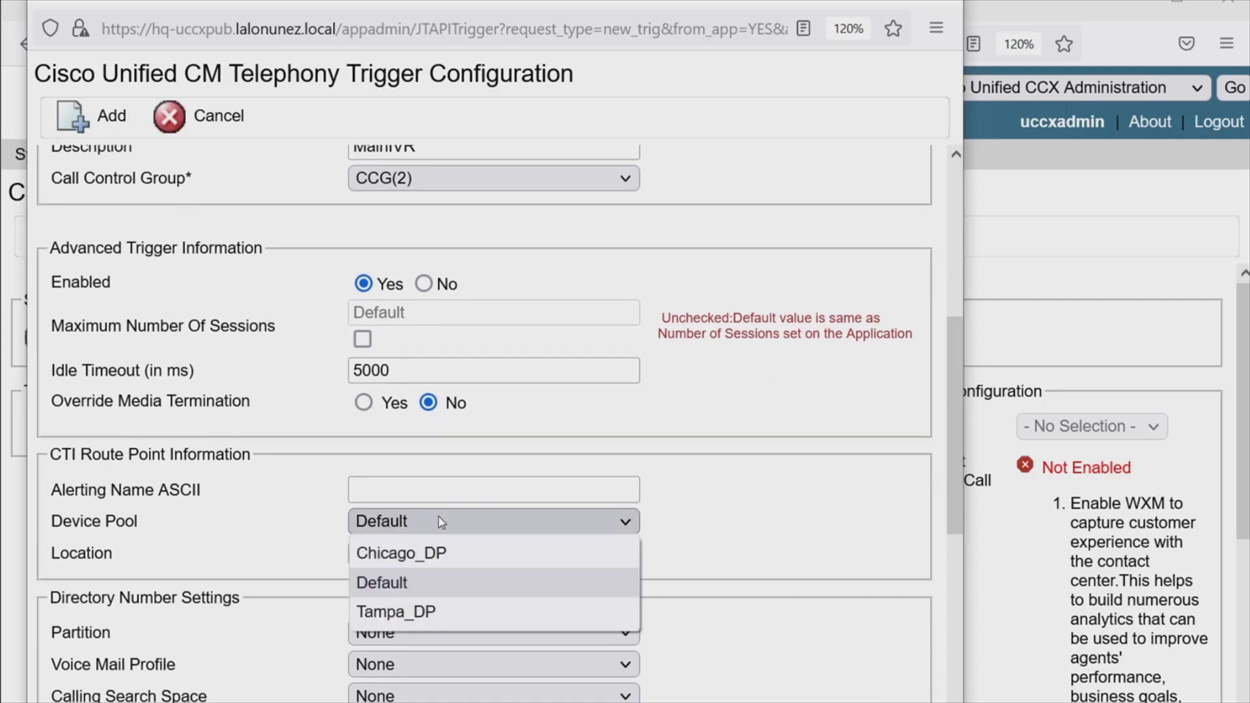
{"action": "left_click", "coordinate": [435, 611]}
{"action": "left_click", "coordinate": [485, 553]}
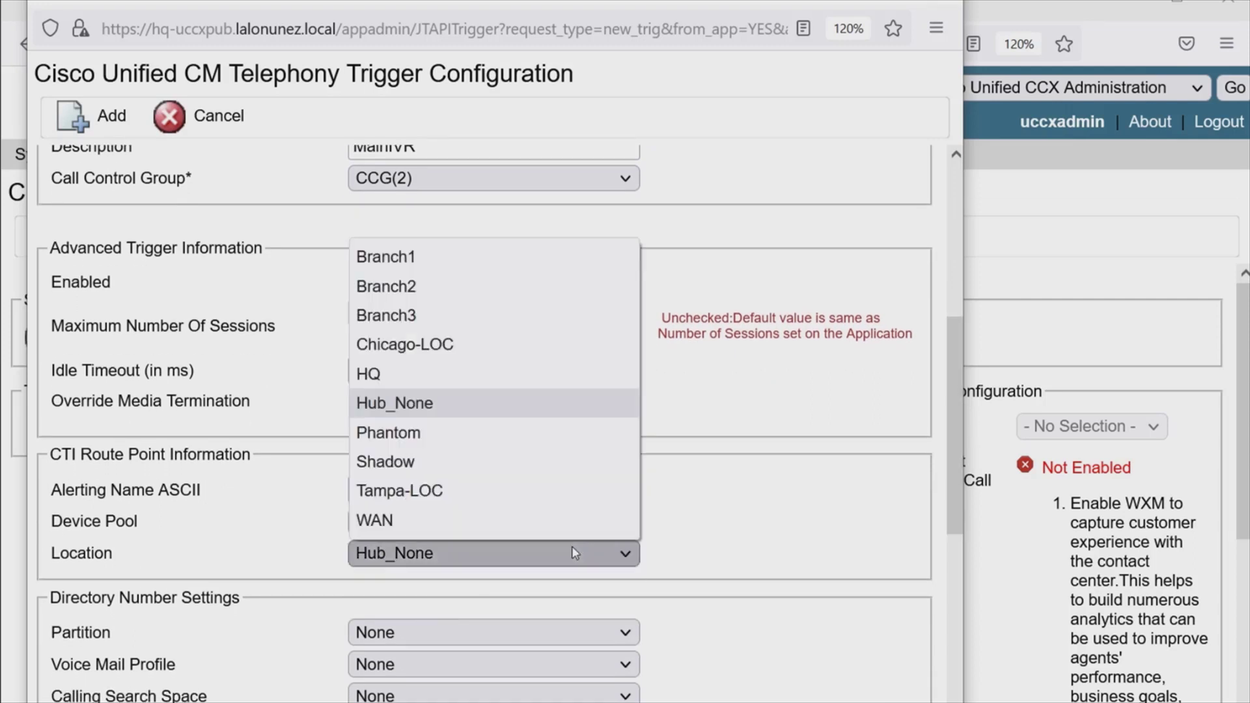
{"action": "left_click", "coordinate": [485, 492]}
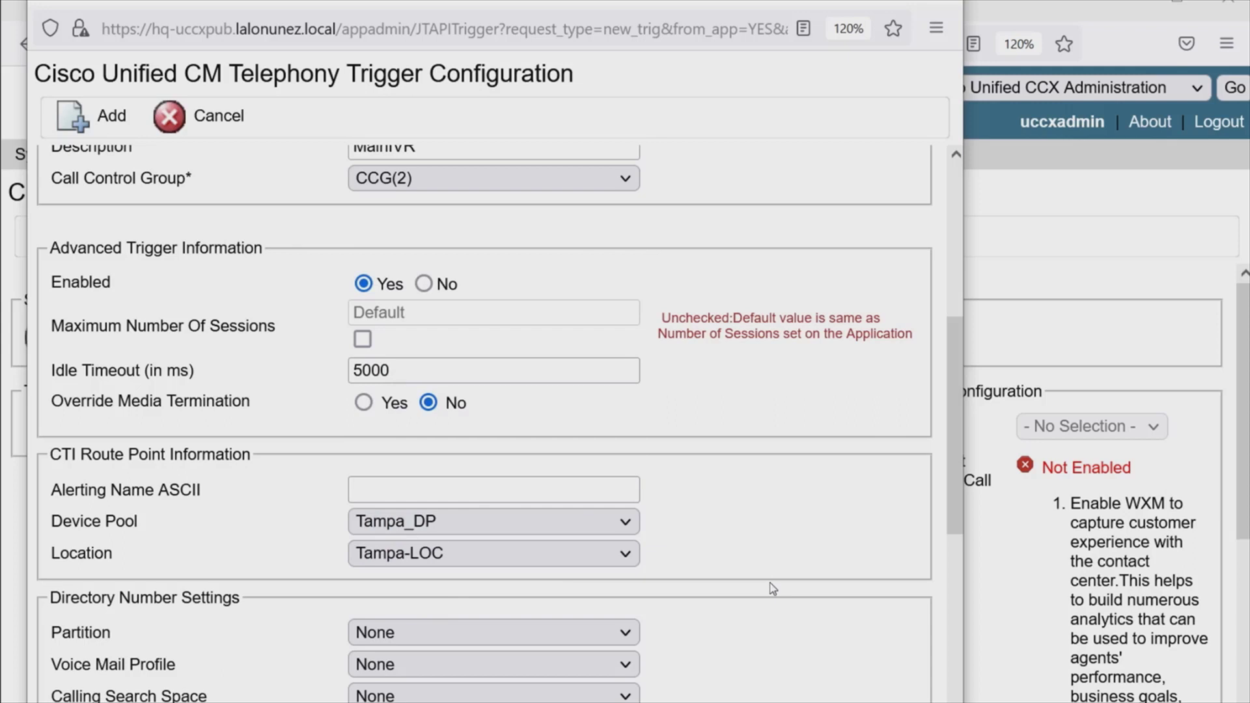
{"action": "mouse_move", "coordinate": [333, 512]}
{"action": "left_mouse_down"}
{"action": "mouse_move", "coordinate": [660, 560]}
{"action": "mouse_move", "coordinate": [402, 641]}
{"action": "left_mouse_up"}
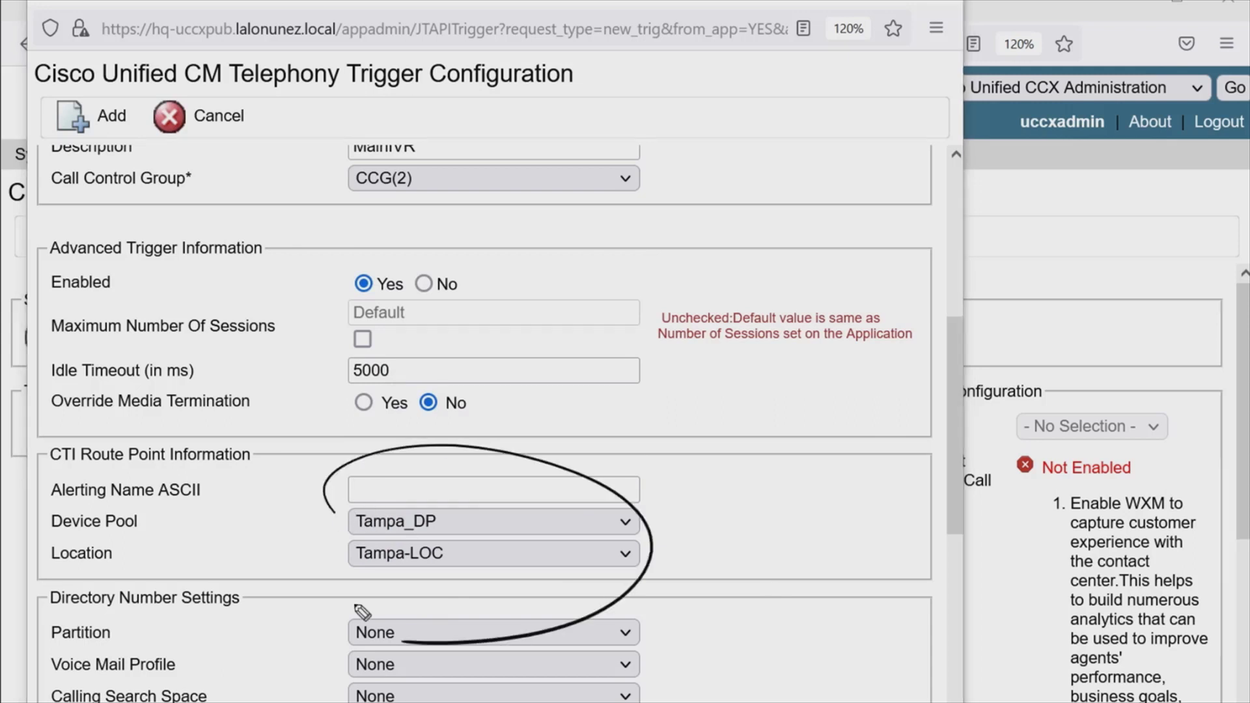
{"action": "scroll", "coordinate": [571, 423], "scroll_direction": "down", "scroll_amount": 3}
- Set the directory number partition to Internal-PT and calling search space to Staff-CSS
{"action": "left_click", "coordinate": [571, 417]}
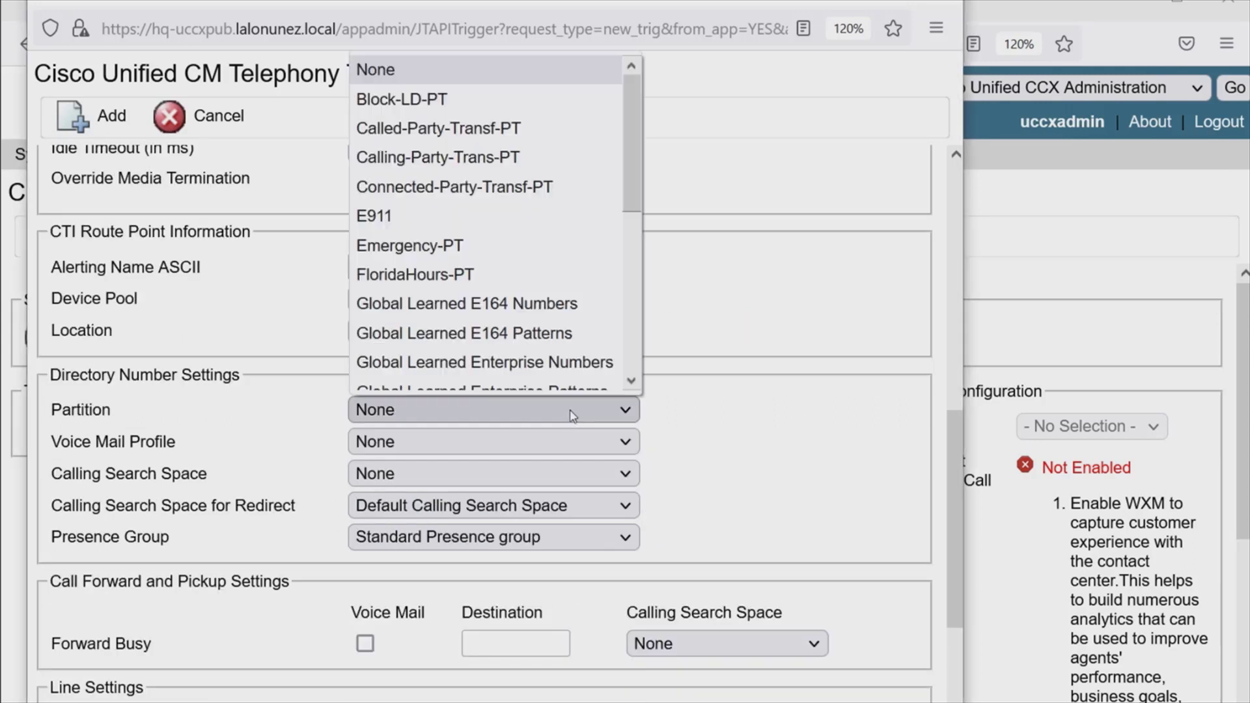
{"action": "scroll", "coordinate": [566, 261], "scroll_direction": "down", "scroll_amount": 2}
{"action": "left_click", "coordinate": [485, 275]}
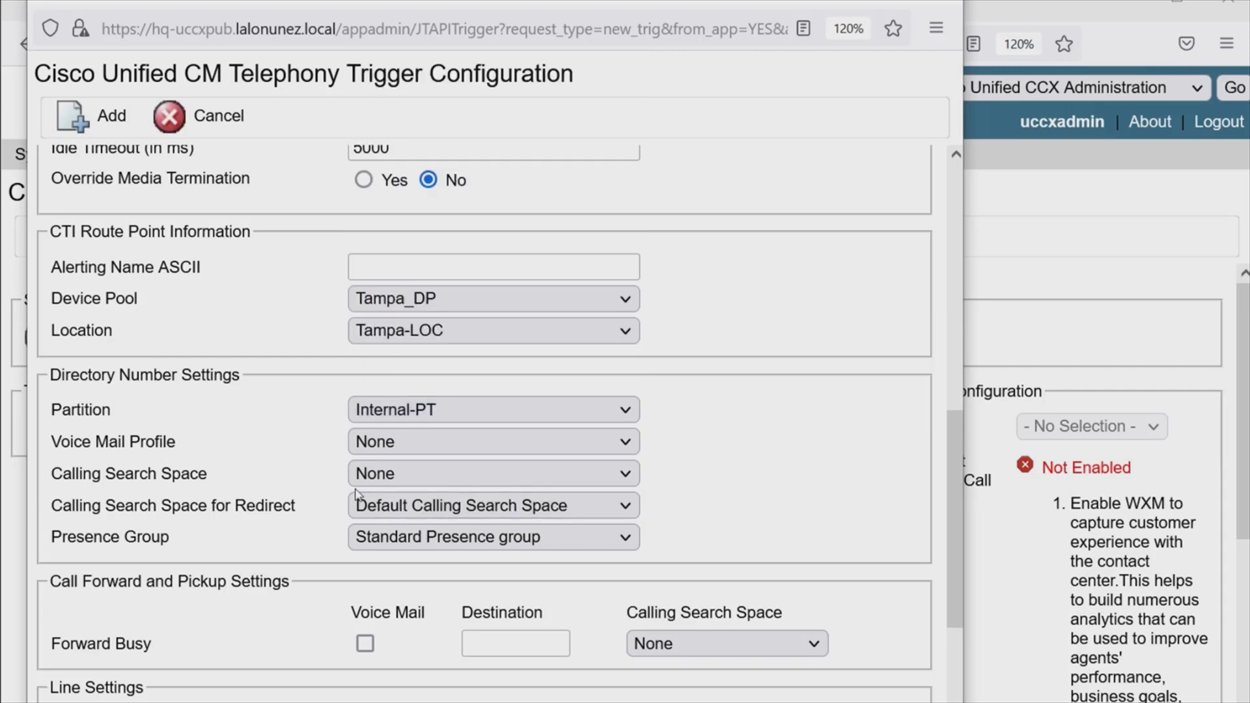
{"action": "left_click", "coordinate": [386, 478]}
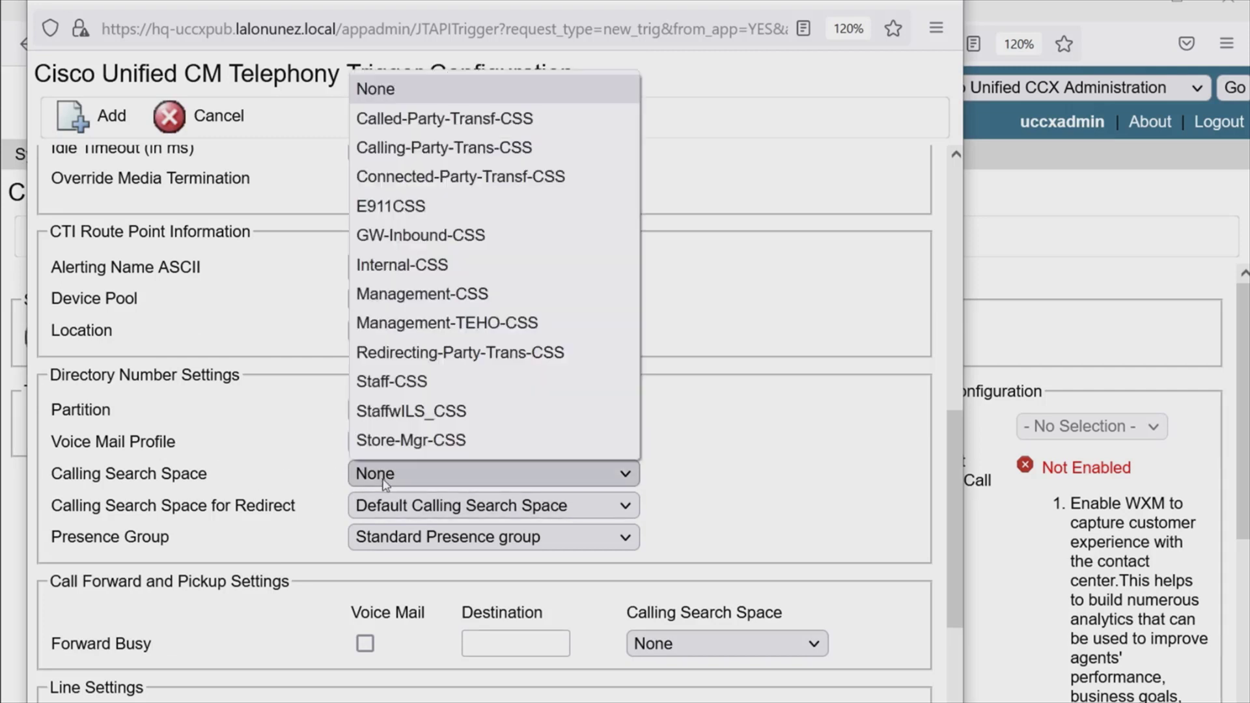
{"action": "left_click", "coordinate": [429, 382]}
{"action": "scroll", "coordinate": [801, 500], "scroll_direction": "down", "scroll_amount": 3}
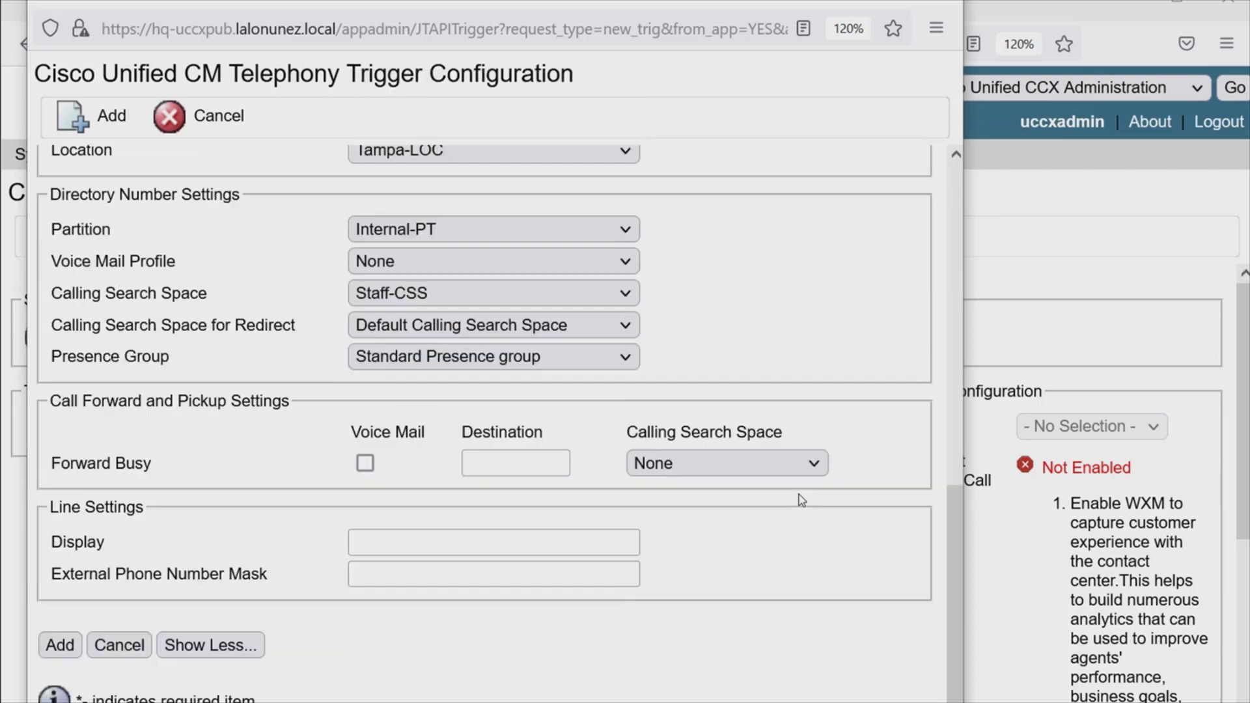
{"action": "left_click_drag", "start_coordinate": [36, 390], "coordinate": [98, 430]}
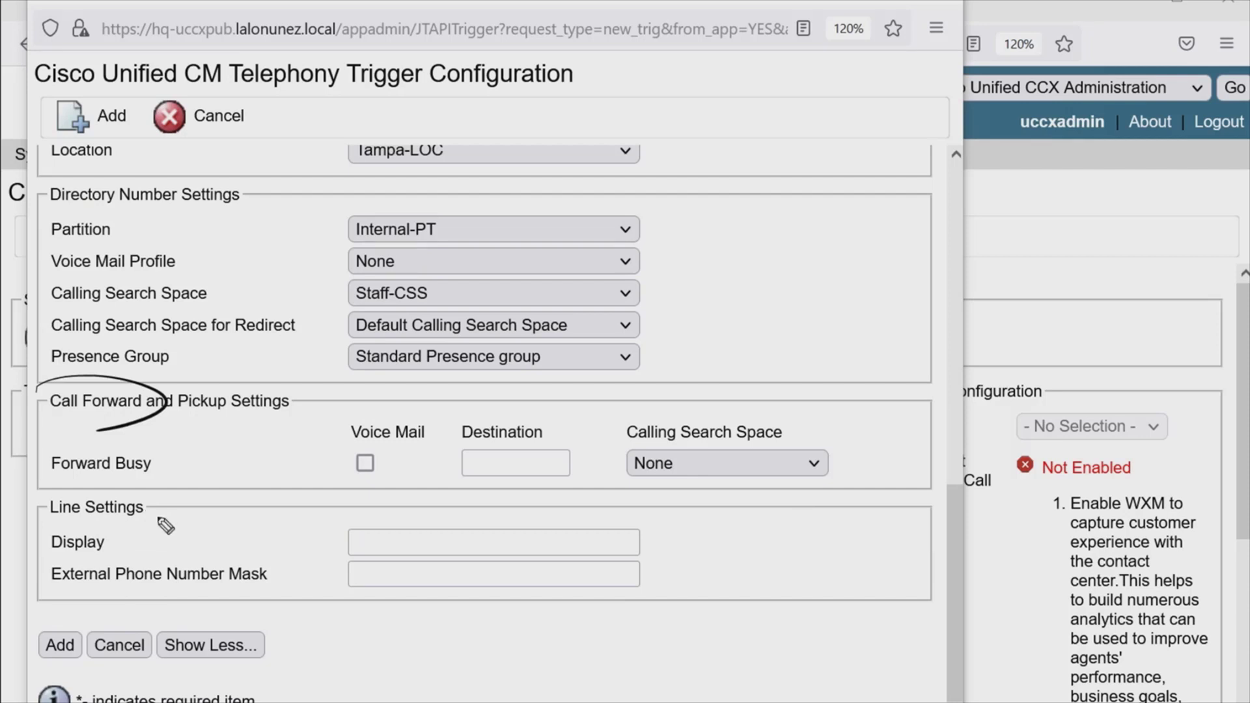
{"action": "mouse_move", "coordinate": [455, 468]}
{"action": "left_mouse_down"}
{"action": "mouse_move", "coordinate": [502, 446]}
{"action": "mouse_move", "coordinate": [510, 479]}
{"action": "mouse_move", "coordinate": [466, 473]}
{"action": "left_mouse_up"}
{"action": "mouse_move", "coordinate": [287, 430]}
{"action": "left_mouse_down"}
{"action": "mouse_move", "coordinate": [291, 459]}
{"action": "mouse_move", "coordinate": [315, 459]}
{"action": "left_mouse_up"}
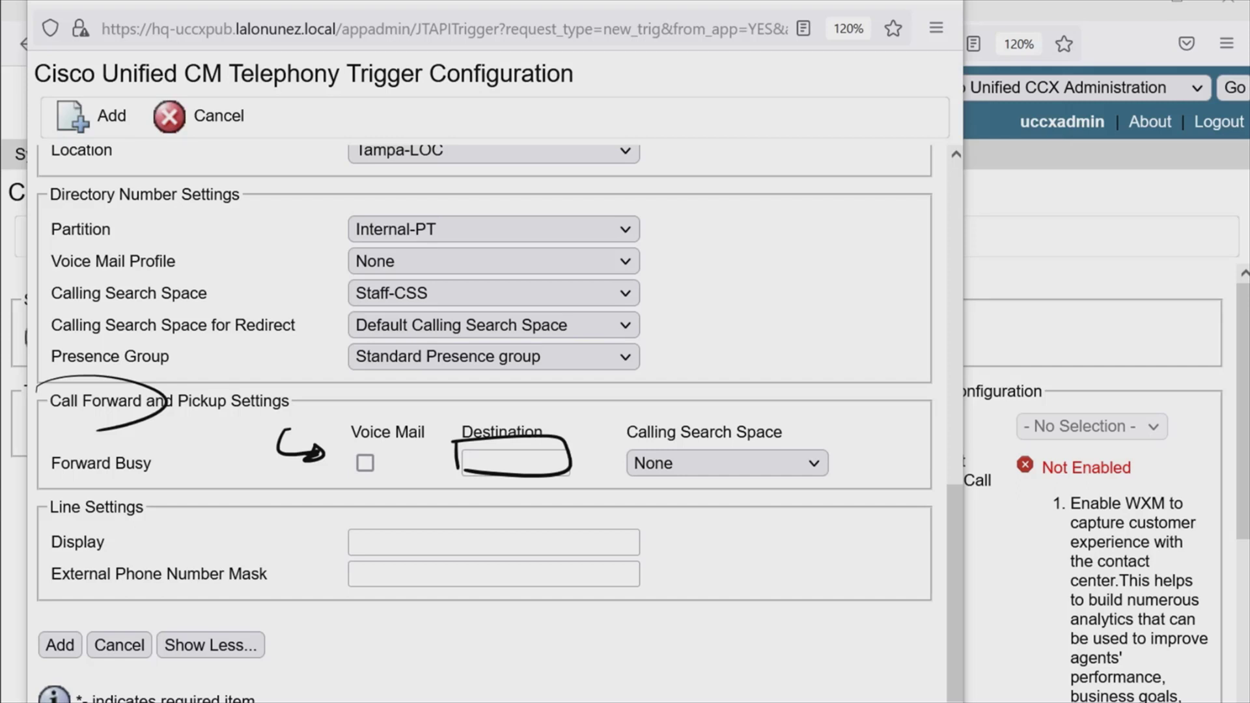
{"action": "key", "text": "Escape"}
- In Unified CM, list the five existing CTI route points under Device > CTI Route Point
{"action": "left_click", "coordinate": [1111, 299]}
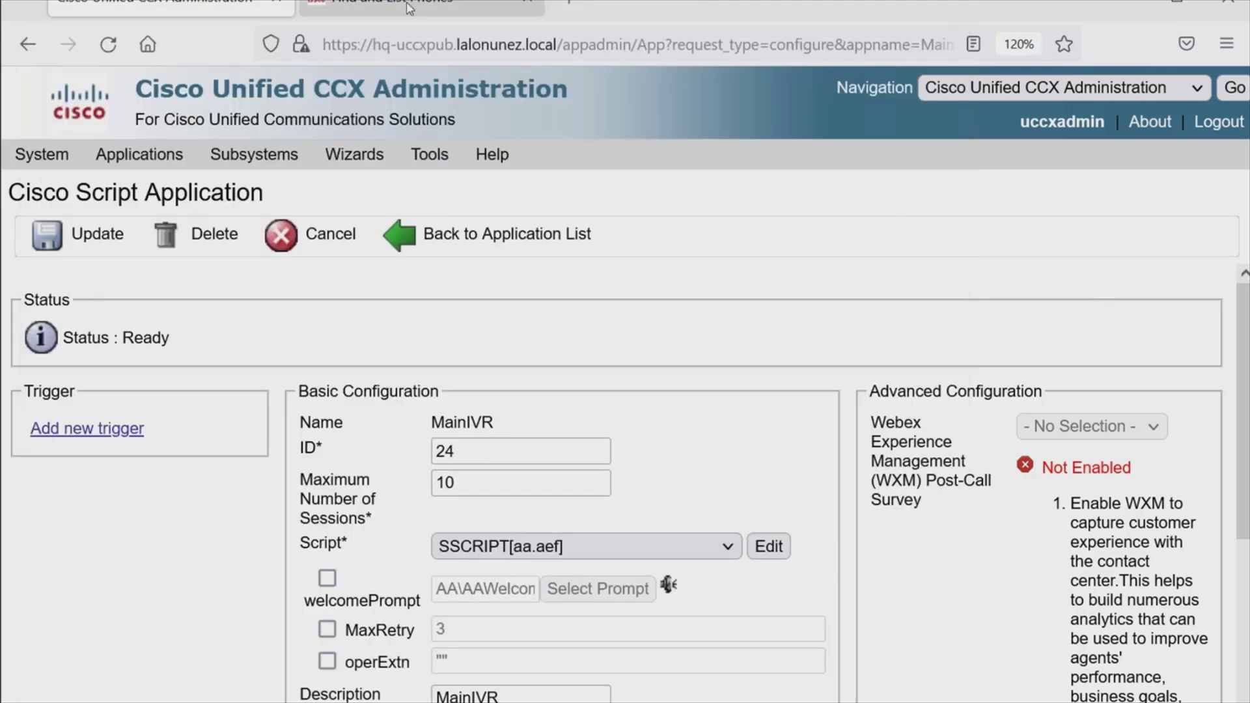
{"action": "left_click", "coordinate": [455, 9]}
{"action": "left_click", "coordinate": [476, 140]}
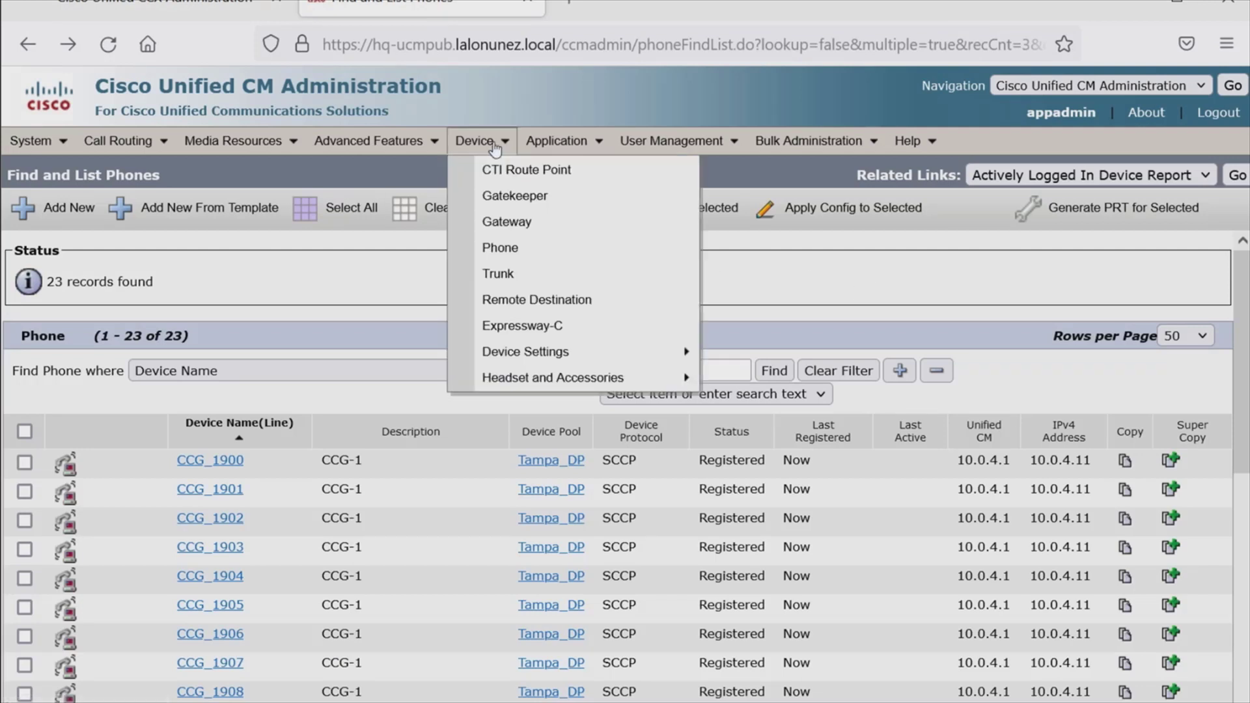
{"action": "left_click", "coordinate": [505, 170]}
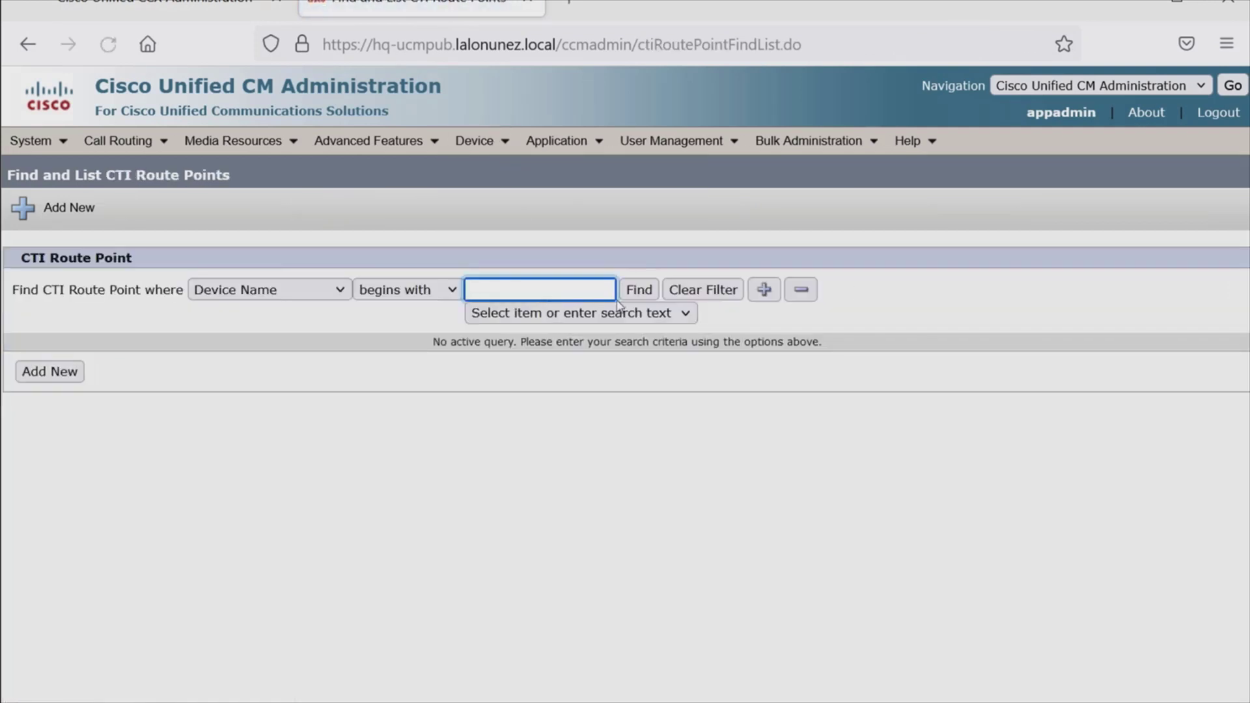
{"action": "left_click", "coordinate": [638, 288]}
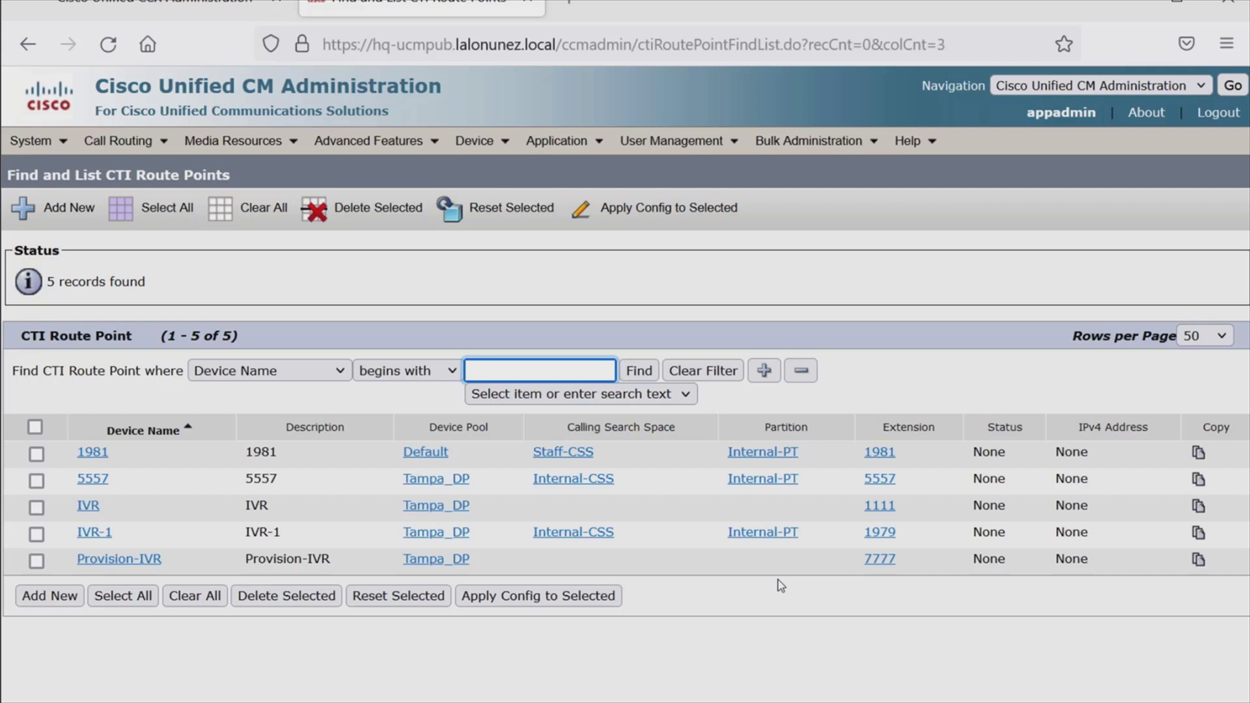
- Bring the unsaved Trigger Configuration popup back to the front
{"action": "left_click_drag", "start_coordinate": [239, 337], "coordinate": [163, 333]}
{"action": "left_click", "coordinate": [195, 700]}
{"action": "left_click", "coordinate": [385, 667]}
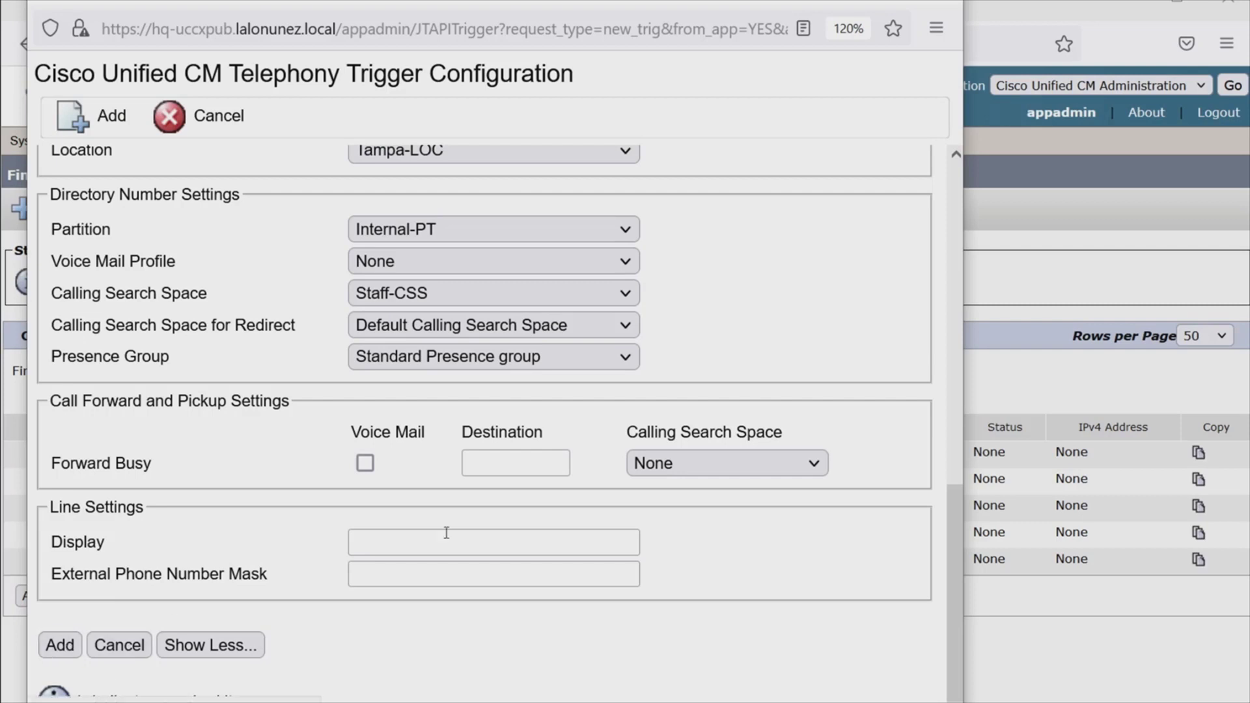
- Check that trigger 1940 now appears under the MainIVR application's triggers
{"action": "left_click_drag", "start_coordinate": [954, 524], "coordinate": [968, 182]}
{"action": "left_click", "coordinate": [968, 182]}
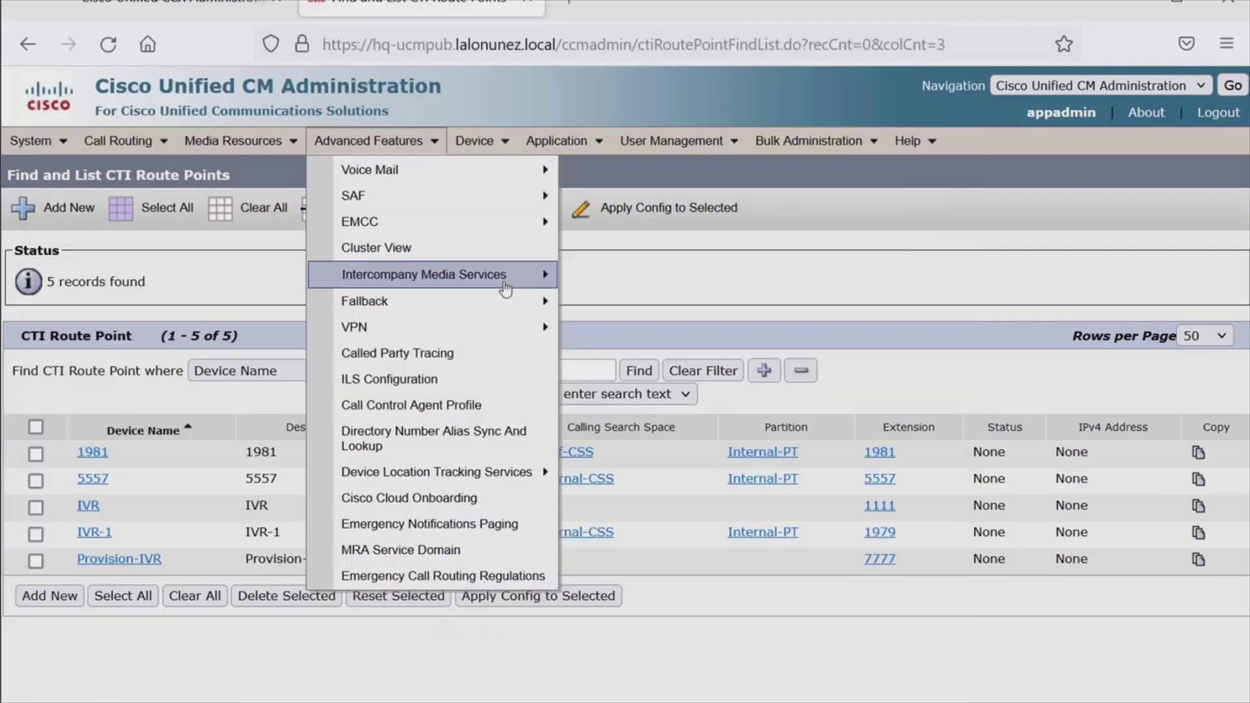
{"action": "key", "text": "ctrl+Page_Up"}
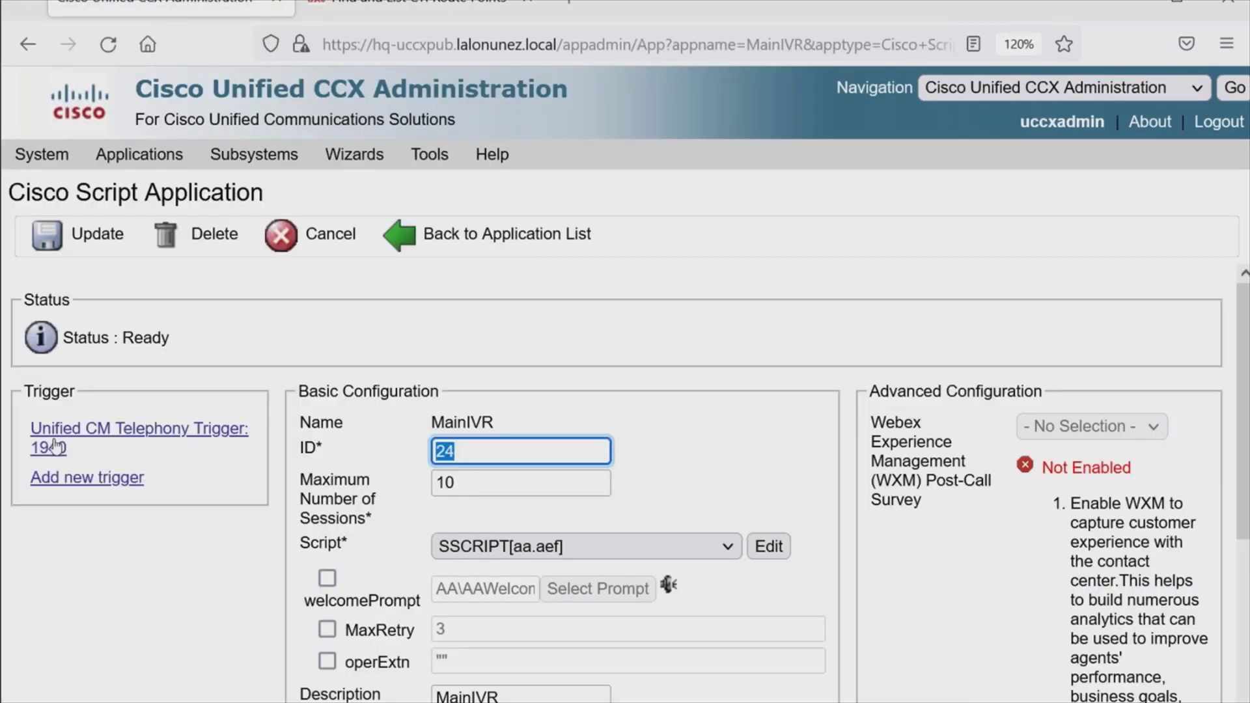
{"action": "mouse_move", "coordinate": [39, 449]}
{"action": "left_mouse_down"}
{"action": "mouse_move", "coordinate": [163, 478]}
{"action": "mouse_move", "coordinate": [140, 483]}
{"action": "left_mouse_up"}
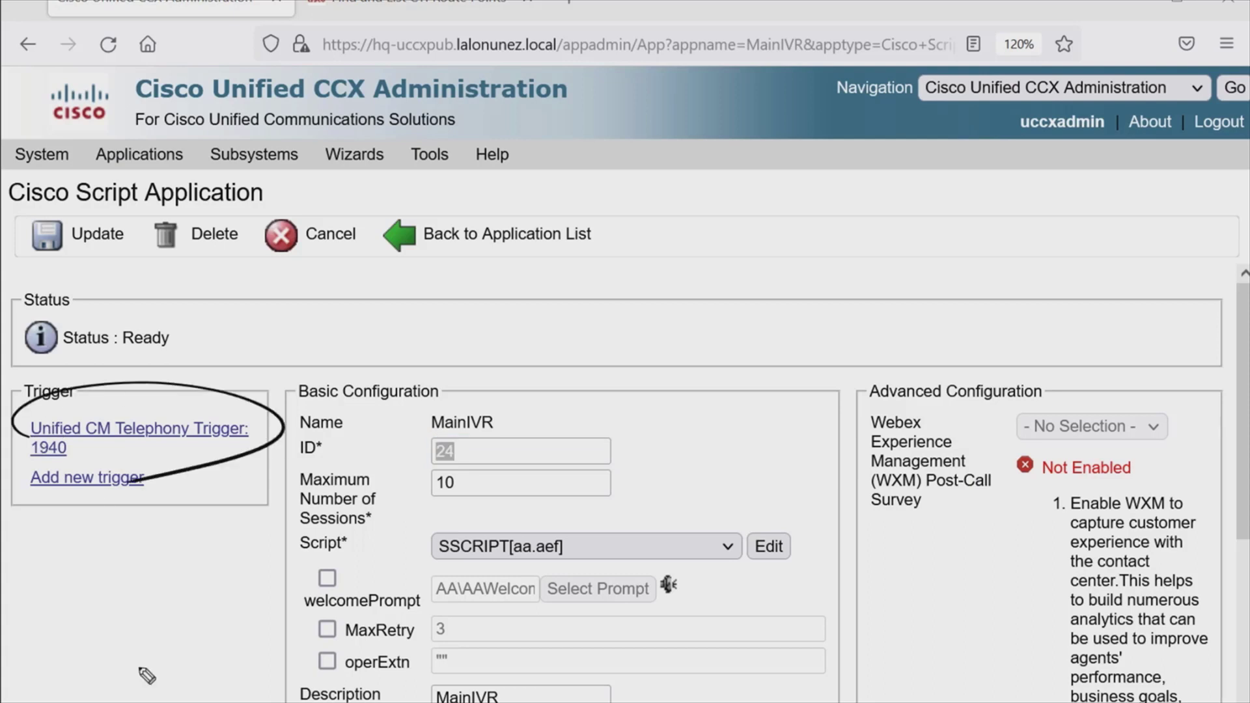
{"action": "key", "text": "e"}
- Refresh the CTI route point list and confirm MainIVR on extension 1940 is registered
{"action": "key", "text": "ctrl+Tab"}
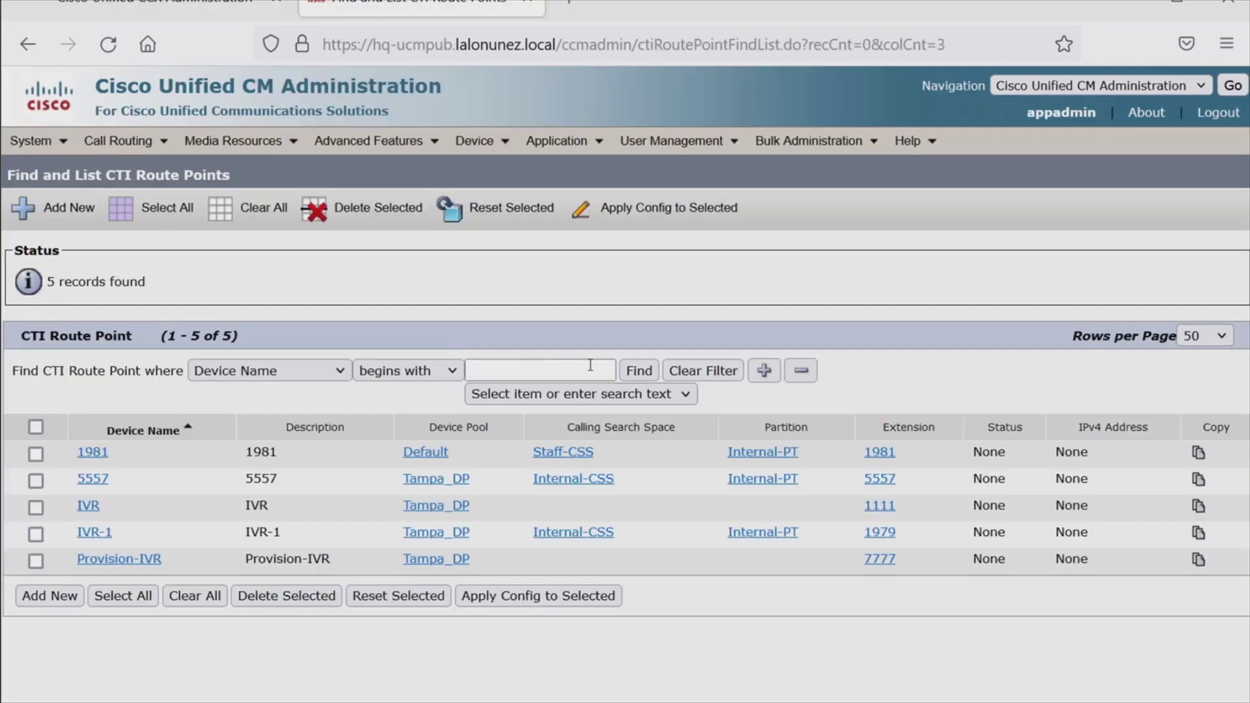
{"action": "left_click", "coordinate": [639, 373]}
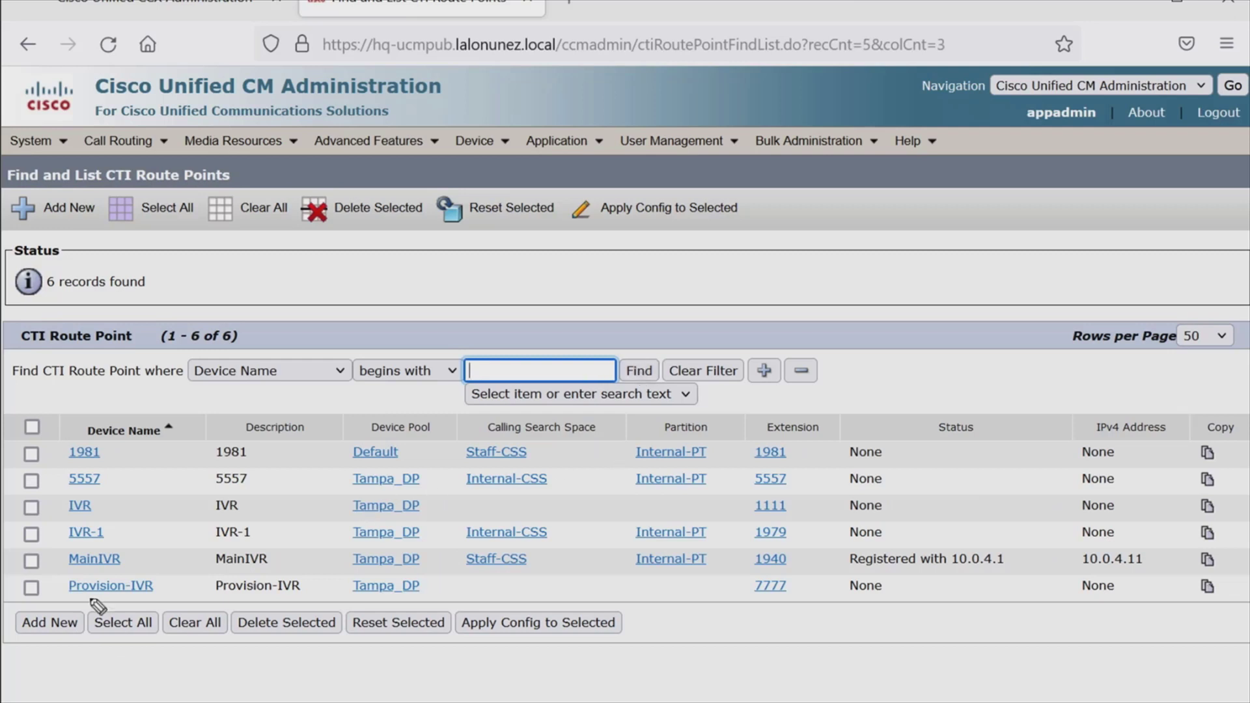
{"action": "left_click_drag", "start_coordinate": [76, 564], "coordinate": [96, 594]}
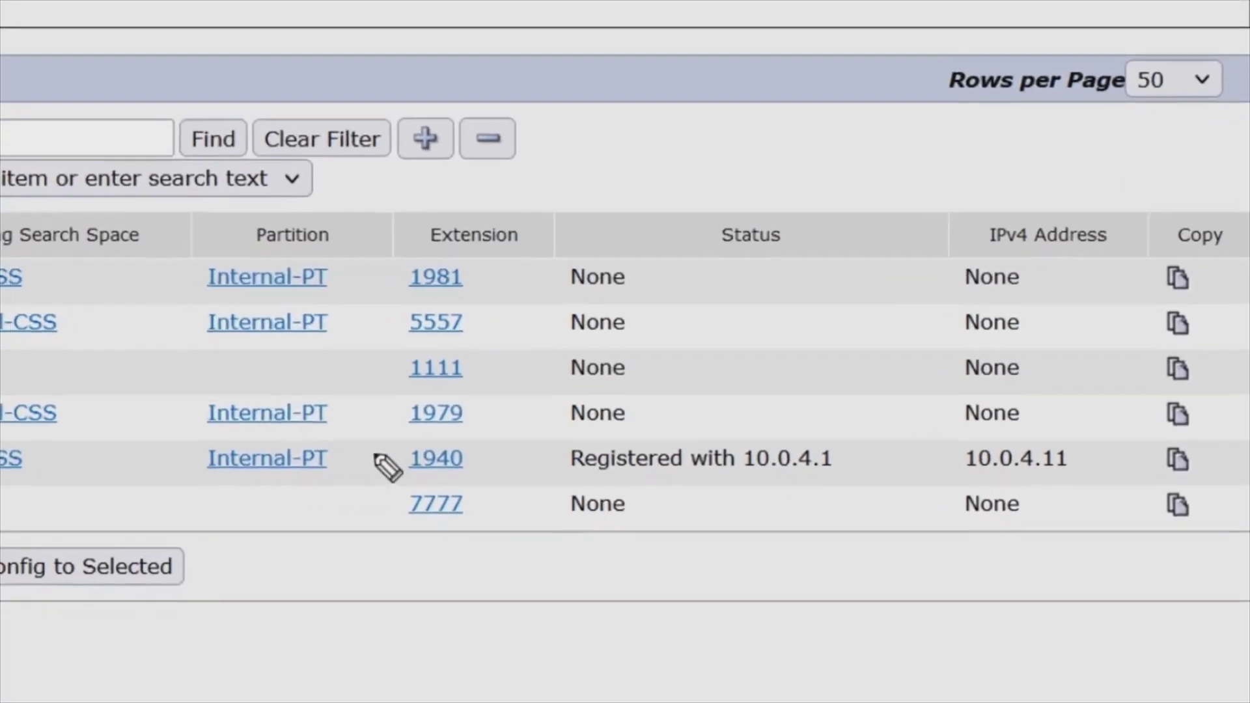
{"action": "mouse_move", "coordinate": [733, 566]}
{"action": "left_mouse_down"}
{"action": "mouse_move", "coordinate": [733, 548]}
{"action": "mouse_move", "coordinate": [740, 576]}
{"action": "left_mouse_up"}
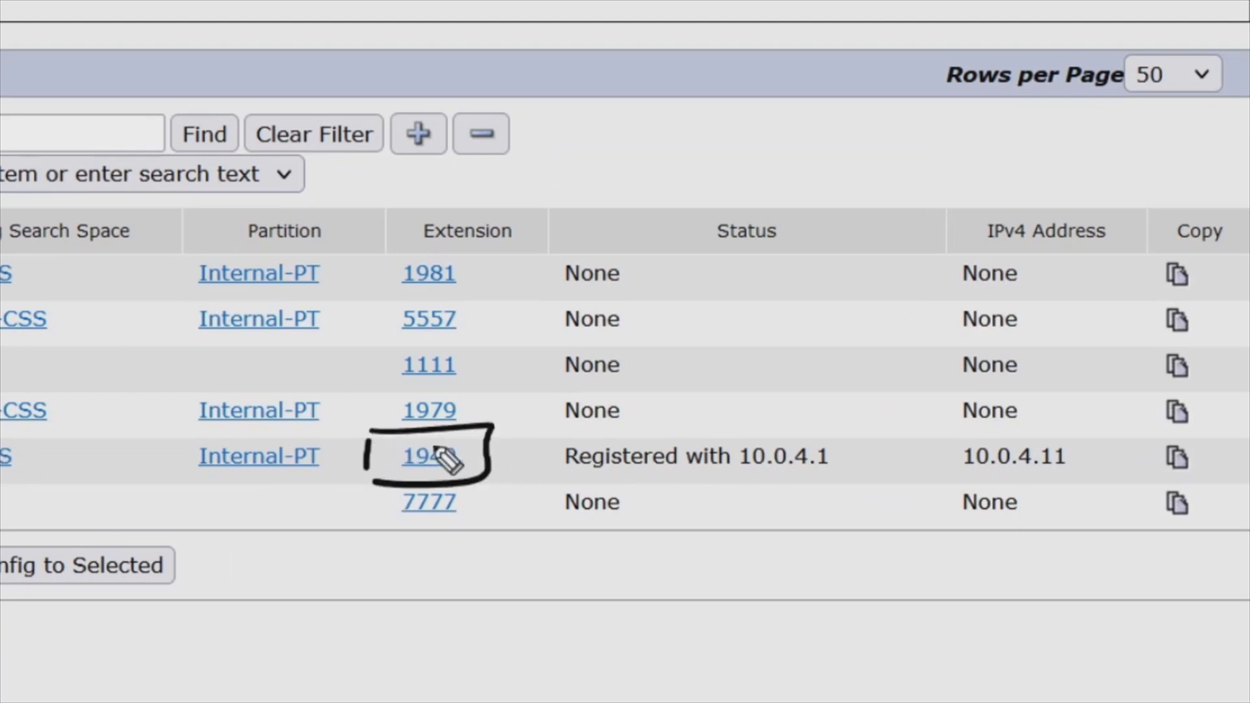
{"action": "mouse_move", "coordinate": [509, 454]}
{"action": "left_mouse_down"}
{"action": "mouse_move", "coordinate": [911, 430]}
{"action": "mouse_move", "coordinate": [901, 456]}
{"action": "left_mouse_up"}
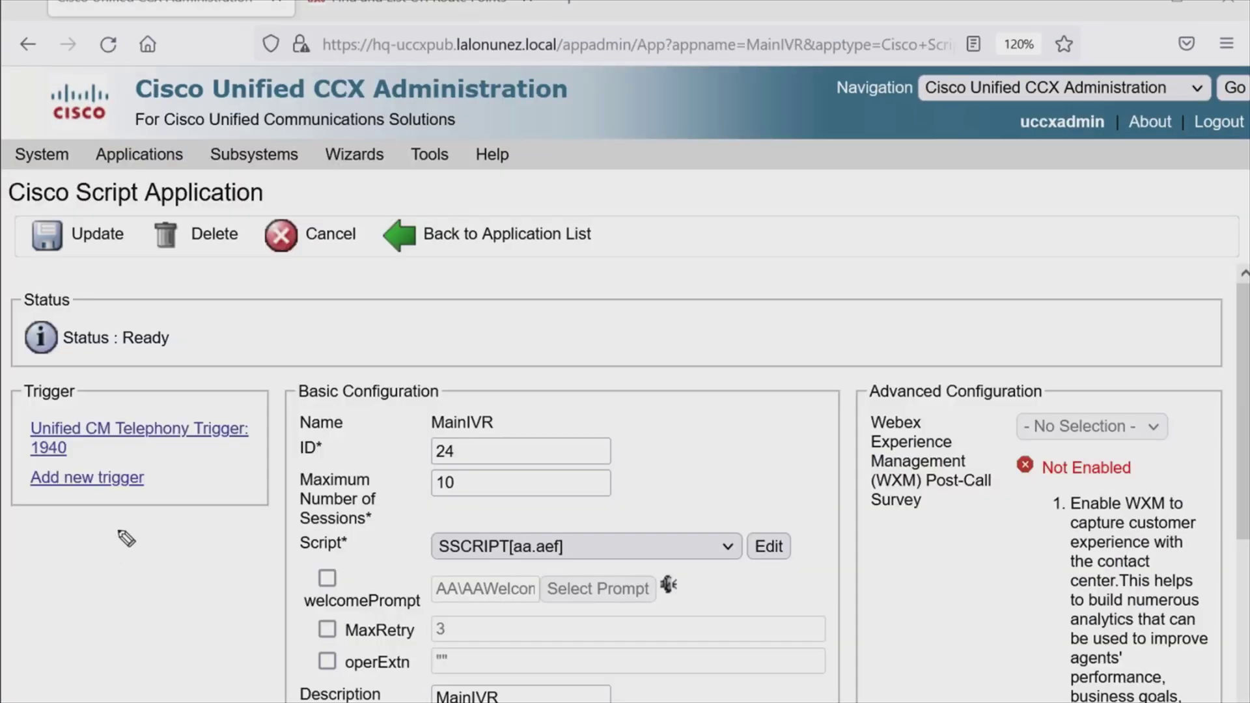
{"action": "mouse_move", "coordinate": [123, 536]}
{"action": "left_mouse_down"}
{"action": "mouse_move", "coordinate": [82, 515]}
{"action": "mouse_move", "coordinate": [98, 528]}
{"action": "left_mouse_up"}
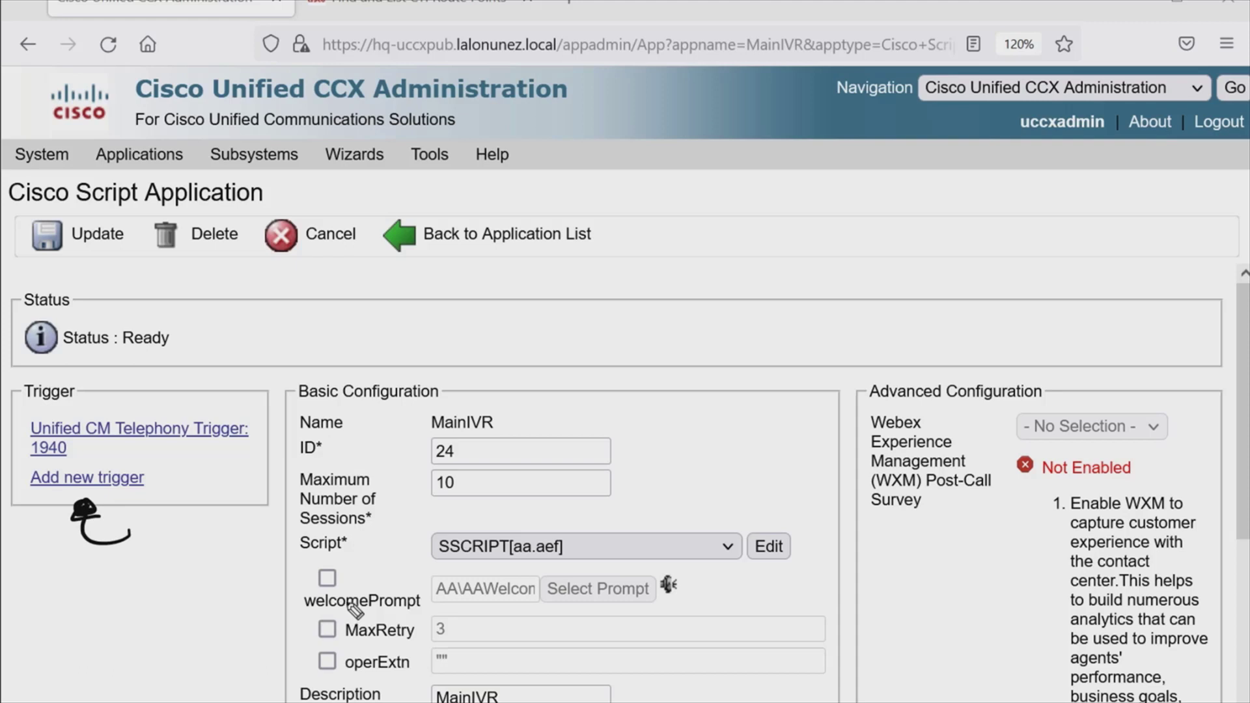
{"action": "mouse_move", "coordinate": [608, 270]}
{"action": "left_mouse_down"}
{"action": "mouse_move", "coordinate": [708, 288]}
{"action": "mouse_move", "coordinate": [778, 267]}
{"action": "left_mouse_up"}
{"action": "left_click_drag", "start_coordinate": [608, 324], "coordinate": [665, 313]}
{"action": "mouse_move", "coordinate": [603, 339]}
{"action": "left_mouse_down"}
{"action": "mouse_move", "coordinate": [625, 354]}
{"action": "mouse_move", "coordinate": [713, 352]}
{"action": "left_mouse_up"}
{"action": "mouse_move", "coordinate": [723, 336]}
{"action": "left_mouse_down"}
{"action": "mouse_move", "coordinate": [724, 357]}
{"action": "mouse_move", "coordinate": [747, 348]}
{"action": "left_mouse_up"}
{"action": "mouse_move", "coordinate": [869, 193]}
{"action": "left_mouse_down"}
{"action": "mouse_move", "coordinate": [907, 222]}
{"action": "mouse_move", "coordinate": [935, 202]}
{"action": "mouse_move", "coordinate": [1028, 215]}
{"action": "left_mouse_up"}
{"action": "left_click_drag", "start_coordinate": [1035, 223], "coordinate": [849, 234]}
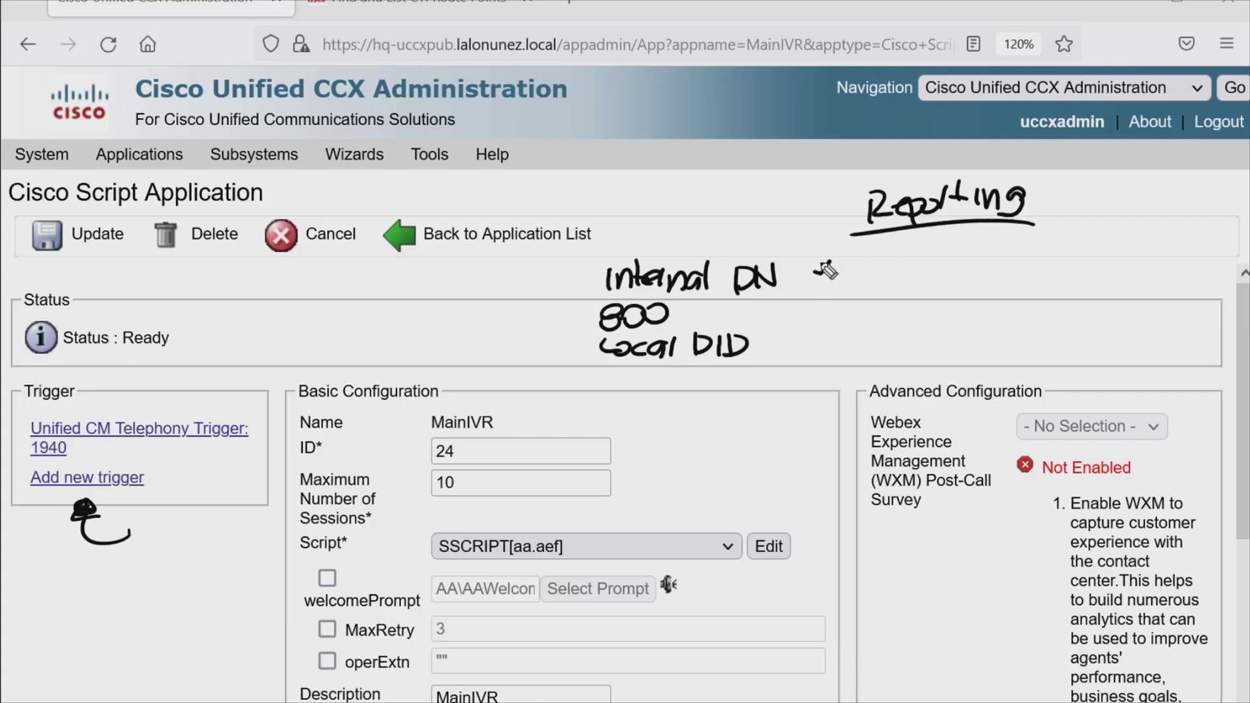
{"action": "left_click_drag", "start_coordinate": [690, 304], "coordinate": [704, 296]}
{"action": "left_click_drag", "start_coordinate": [770, 338], "coordinate": [793, 332]}
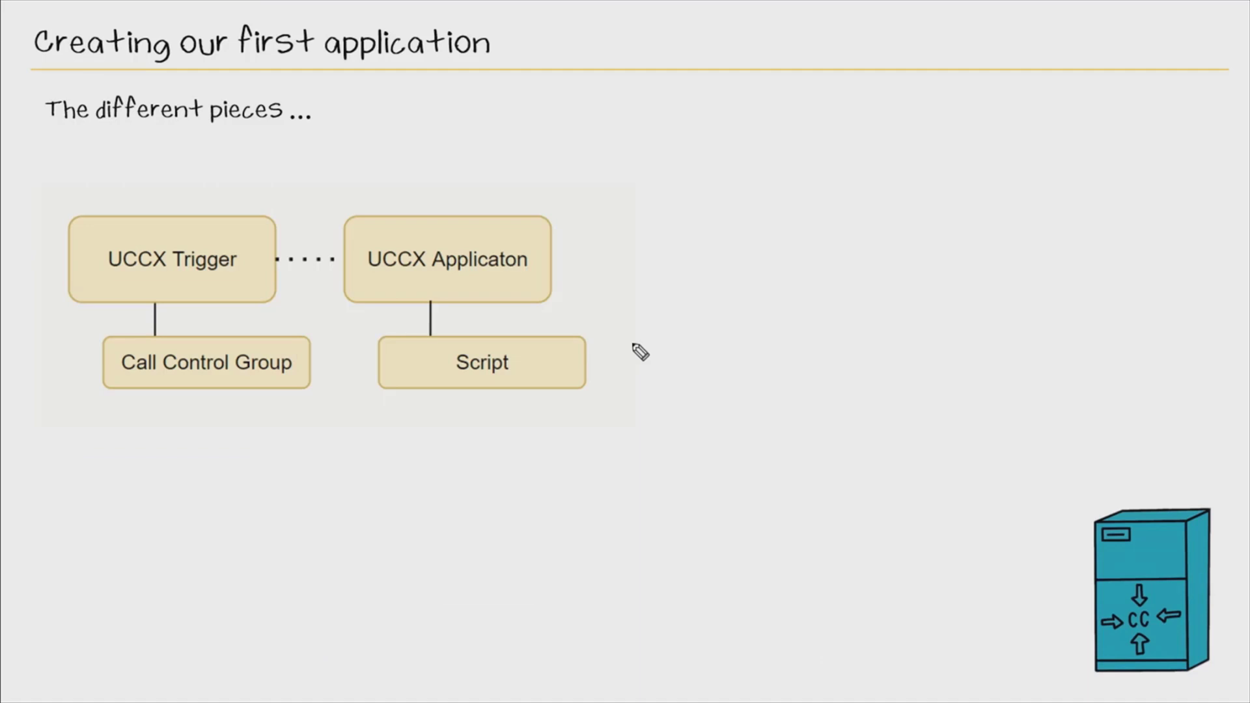
{"action": "left_click_drag", "start_coordinate": [448, 64], "coordinate": [327, 77]}
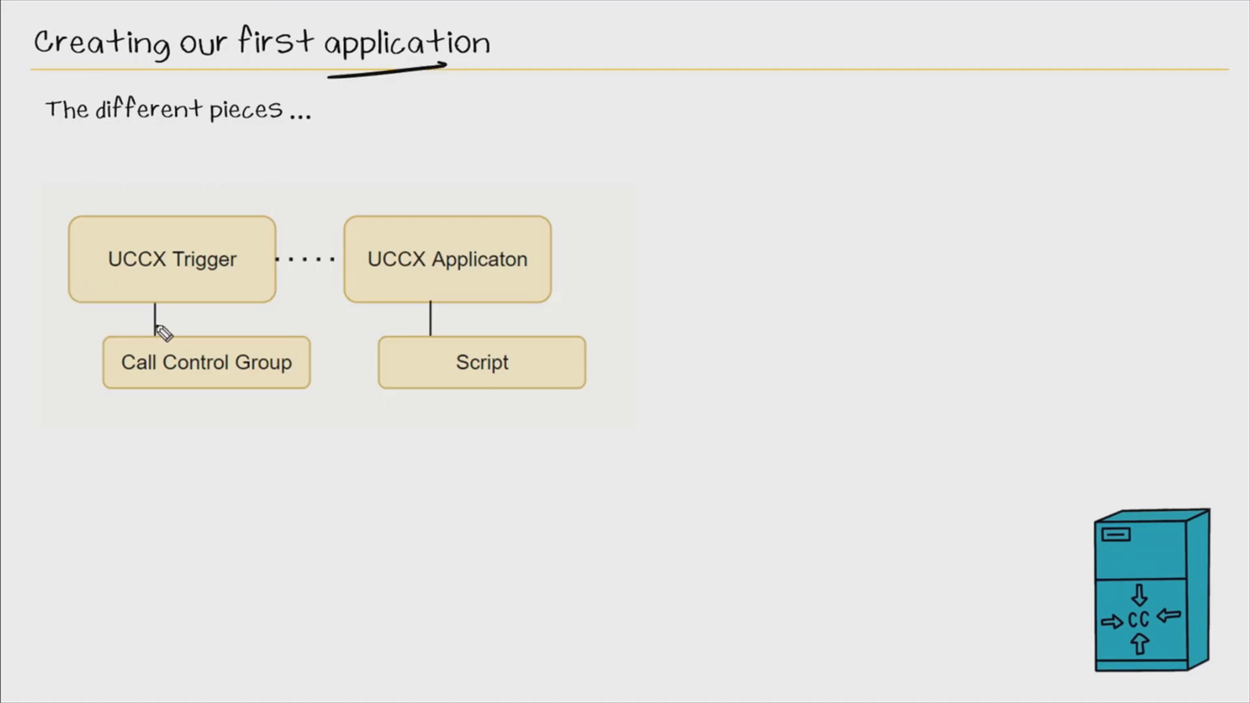
{"action": "mouse_move", "coordinate": [65, 353]}
{"action": "left_mouse_down"}
{"action": "mouse_move", "coordinate": [240, 350]}
{"action": "mouse_move", "coordinate": [134, 400]}
{"action": "left_mouse_up"}
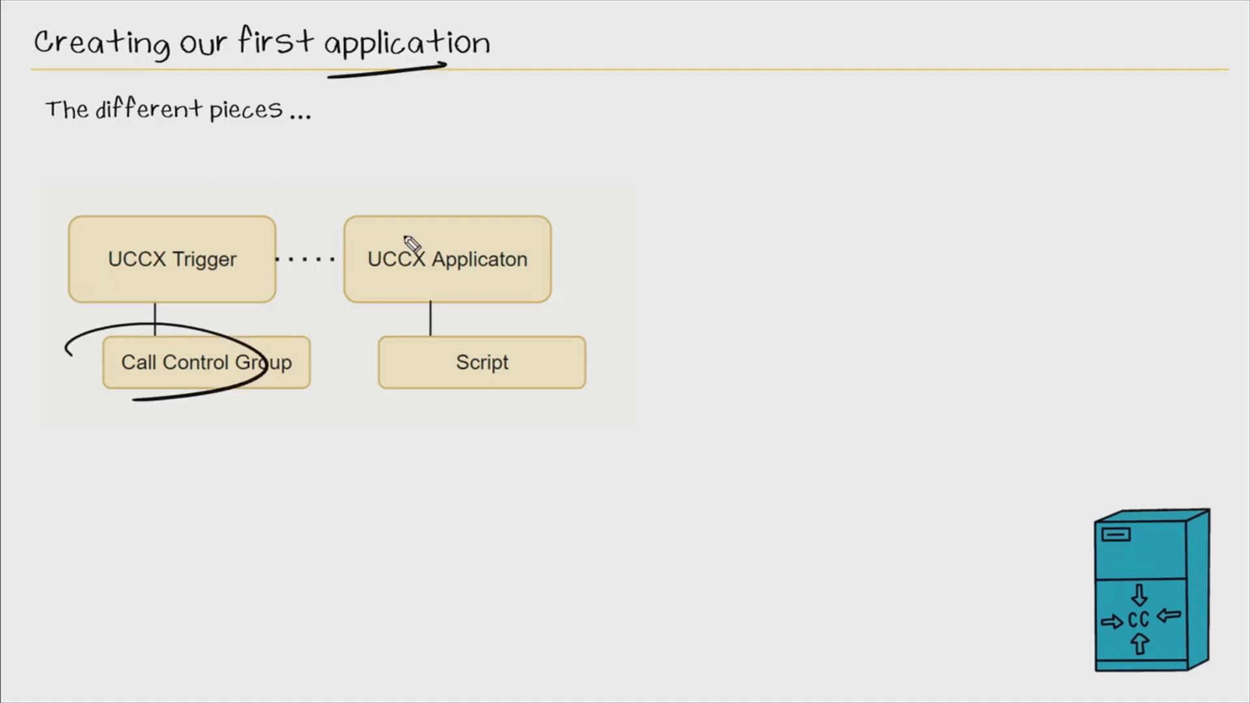
{"action": "left_click_drag", "start_coordinate": [361, 241], "coordinate": [411, 281]}
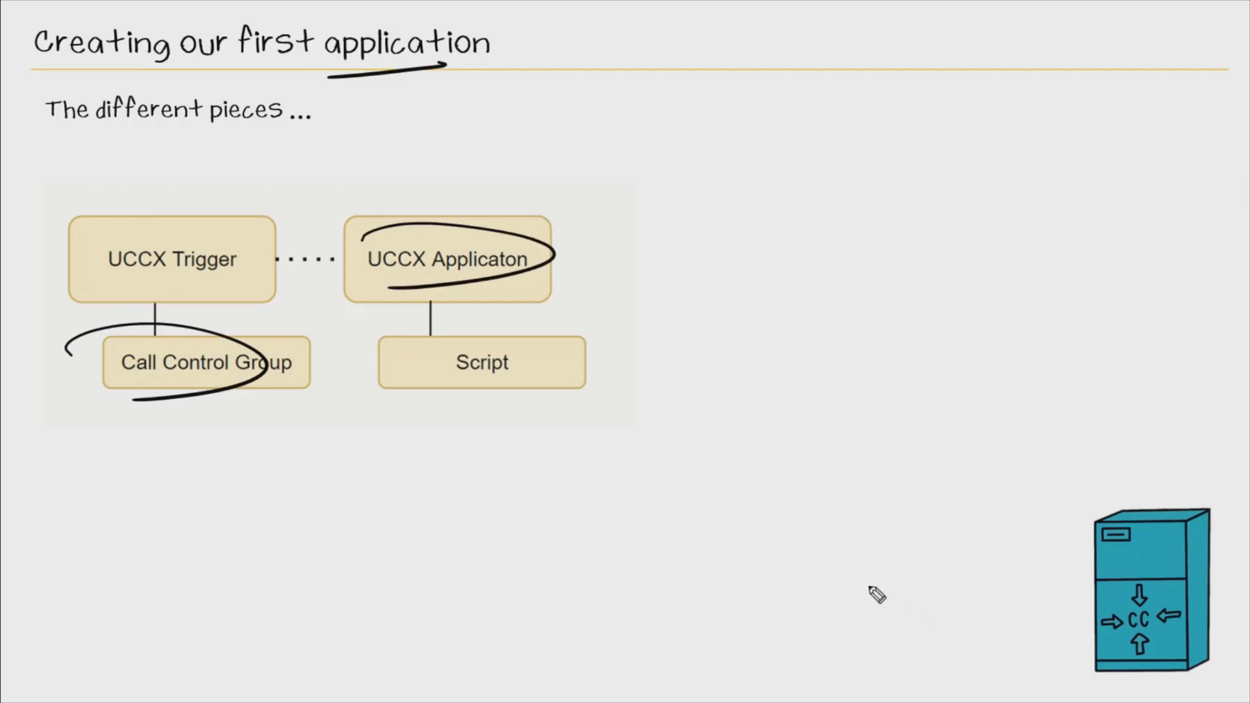
{"action": "mouse_move", "coordinate": [556, 273]}
{"action": "left_mouse_down"}
{"action": "mouse_move", "coordinate": [604, 276]}
{"action": "mouse_move", "coordinate": [584, 306]}
{"action": "left_mouse_up"}
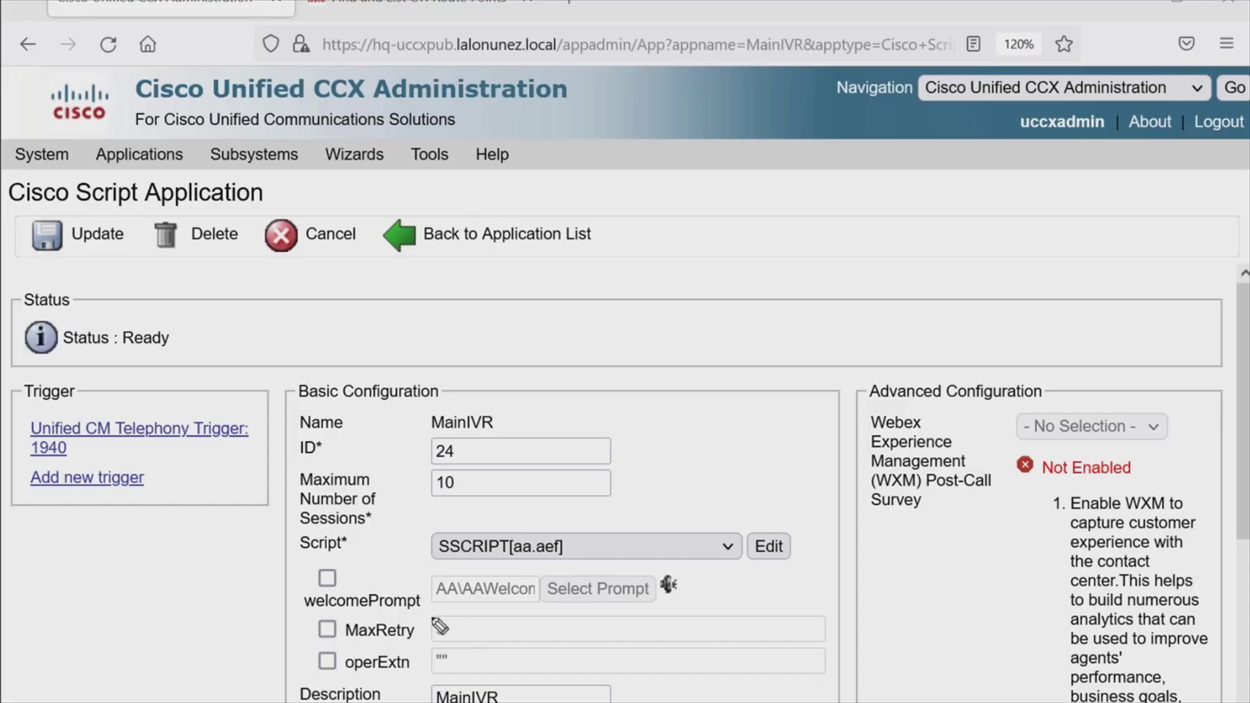
{"action": "left_click_drag", "start_coordinate": [415, 539], "coordinate": [508, 581]}
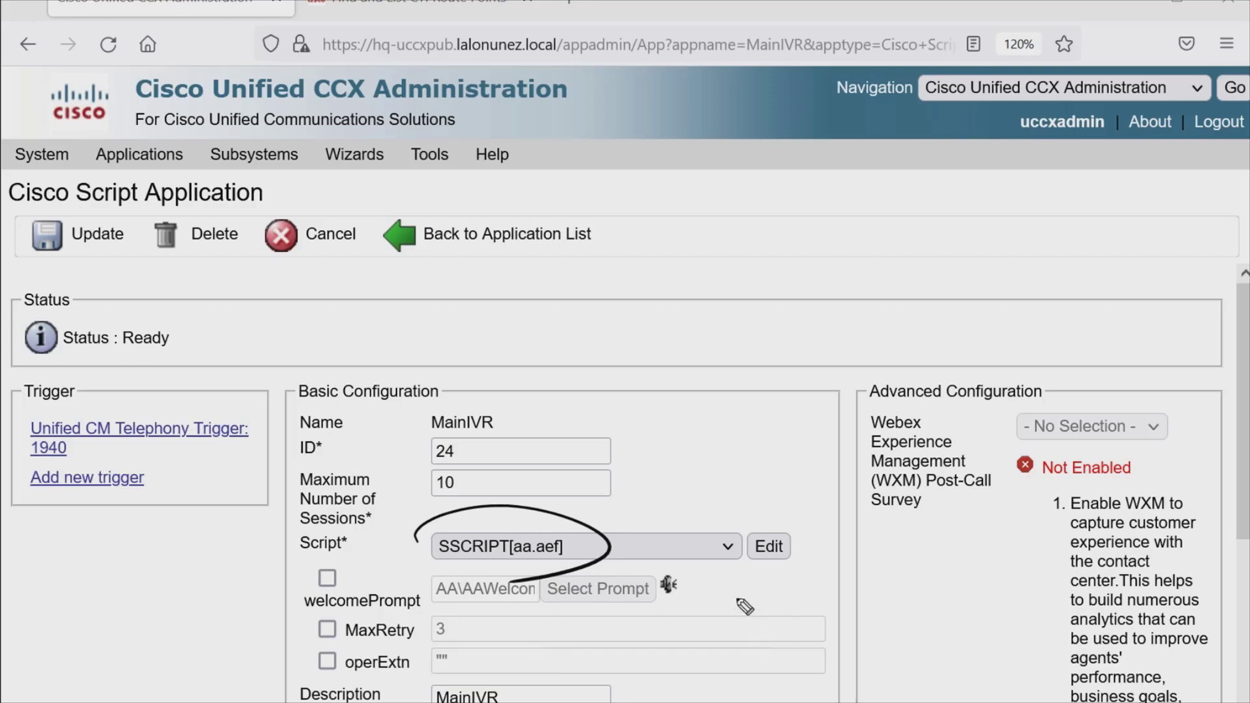
{"action": "left_click_drag", "start_coordinate": [644, 443], "coordinate": [687, 515]}
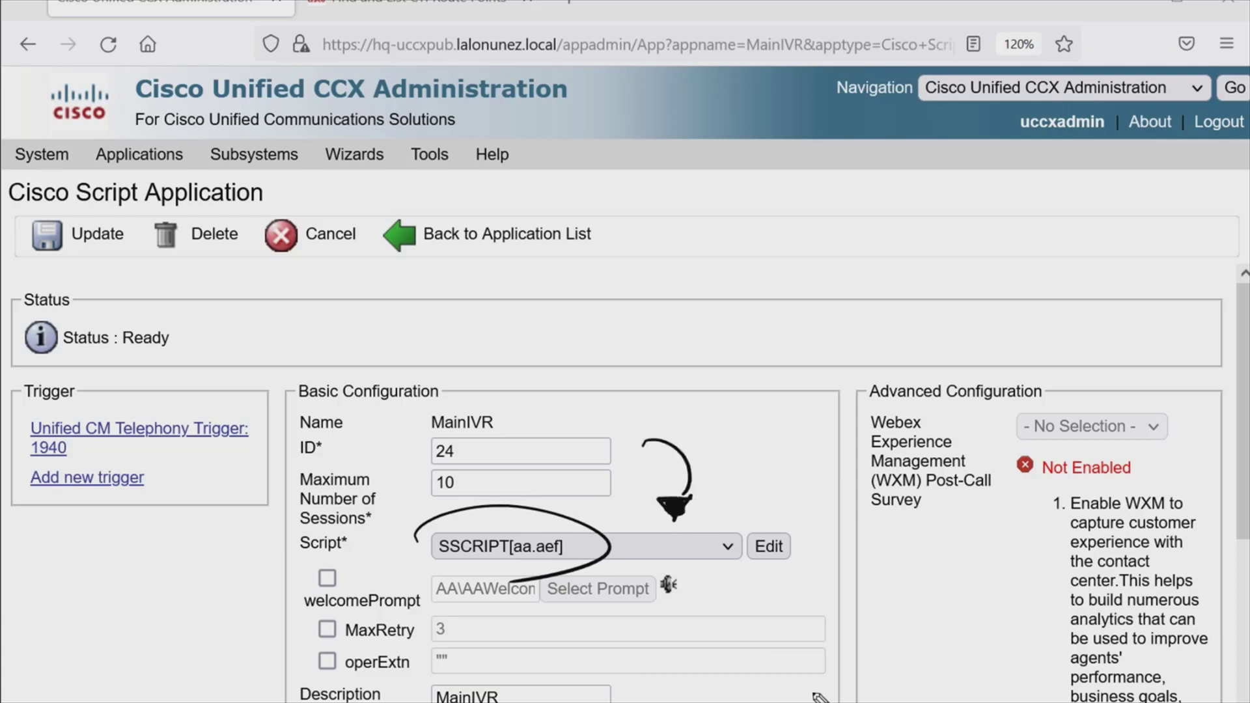
{"action": "left_click_drag", "start_coordinate": [31, 463], "coordinate": [142, 460]}
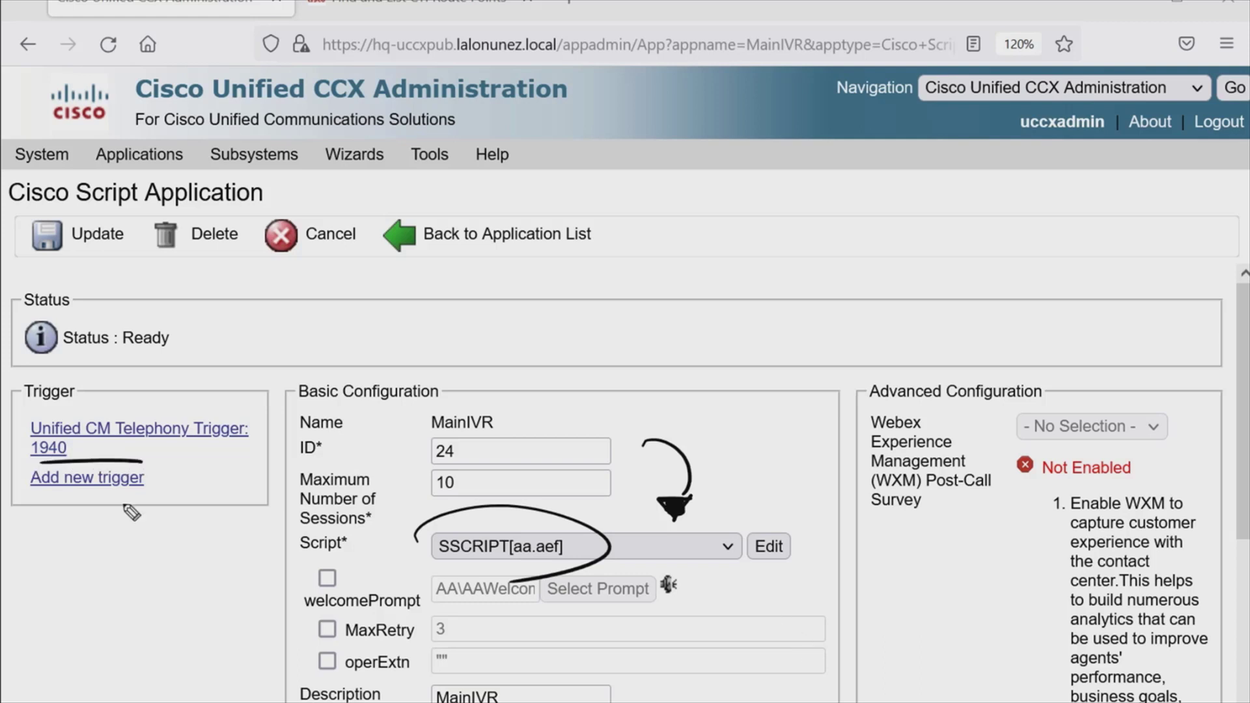